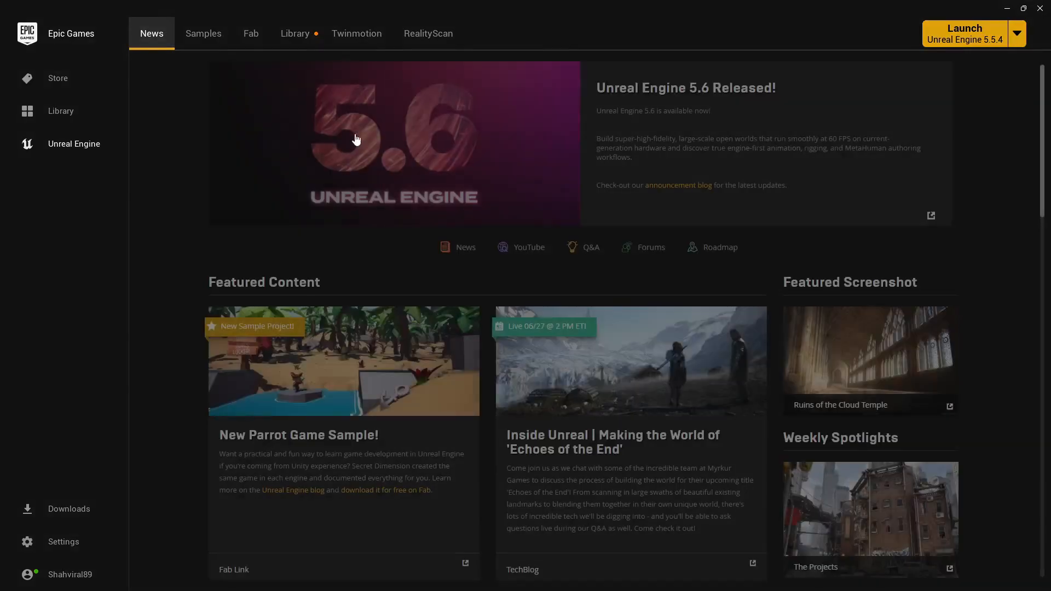
Launch Unreal Engine 5.6.0 and create a blank Games project named River in G:\Archviz Showreel UE.
left_click(297, 47)
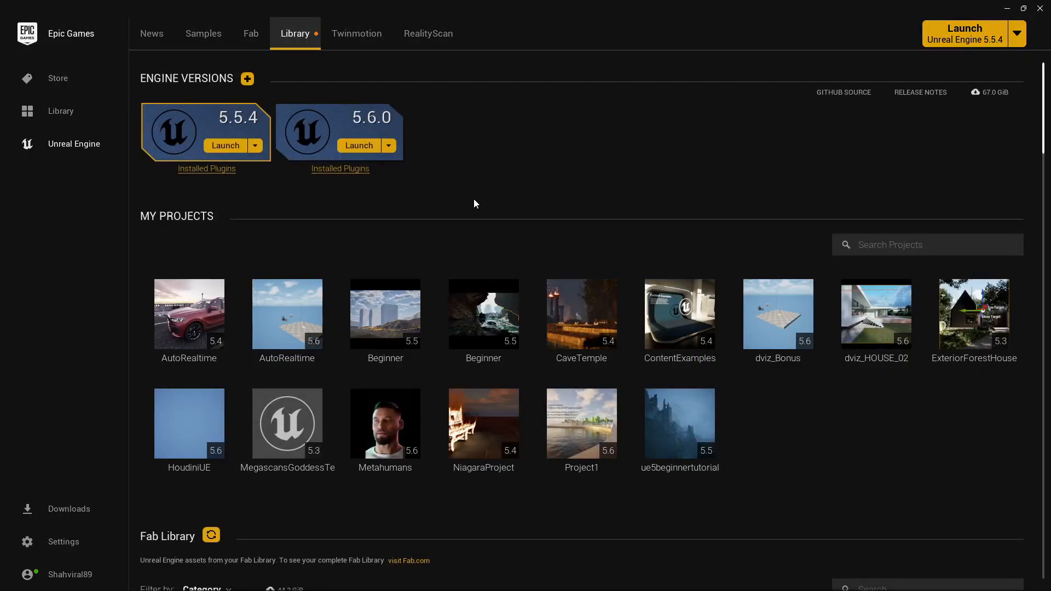
left_click(360, 146)
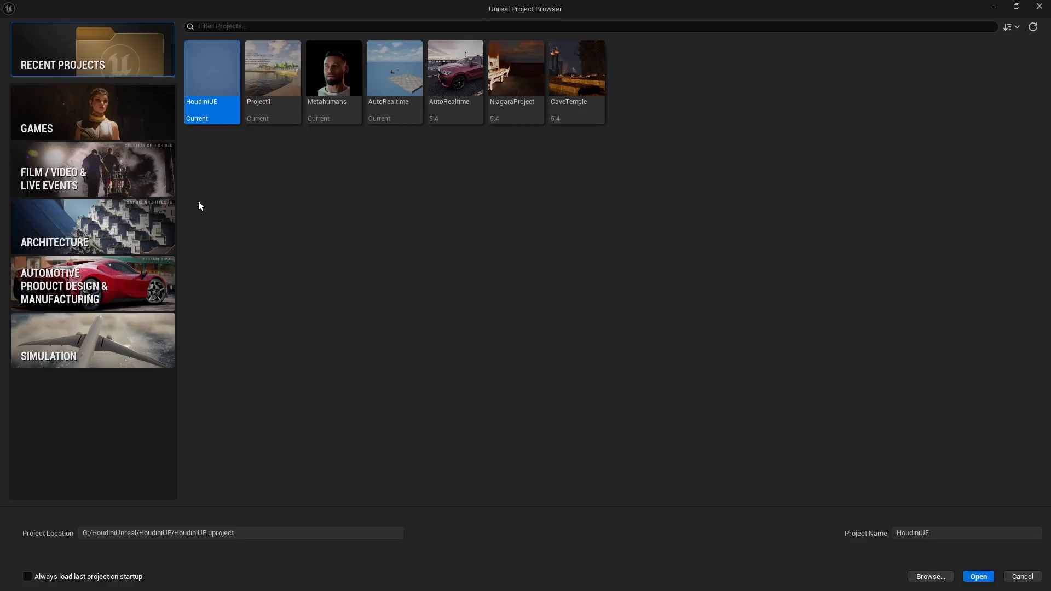
left_click(136, 117)
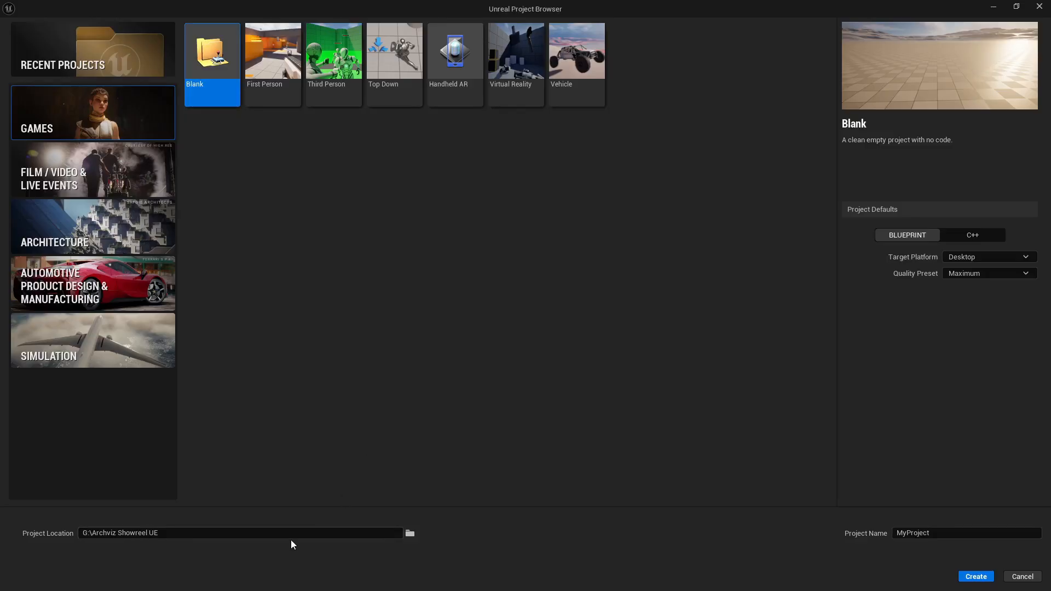
left_click(178, 534)
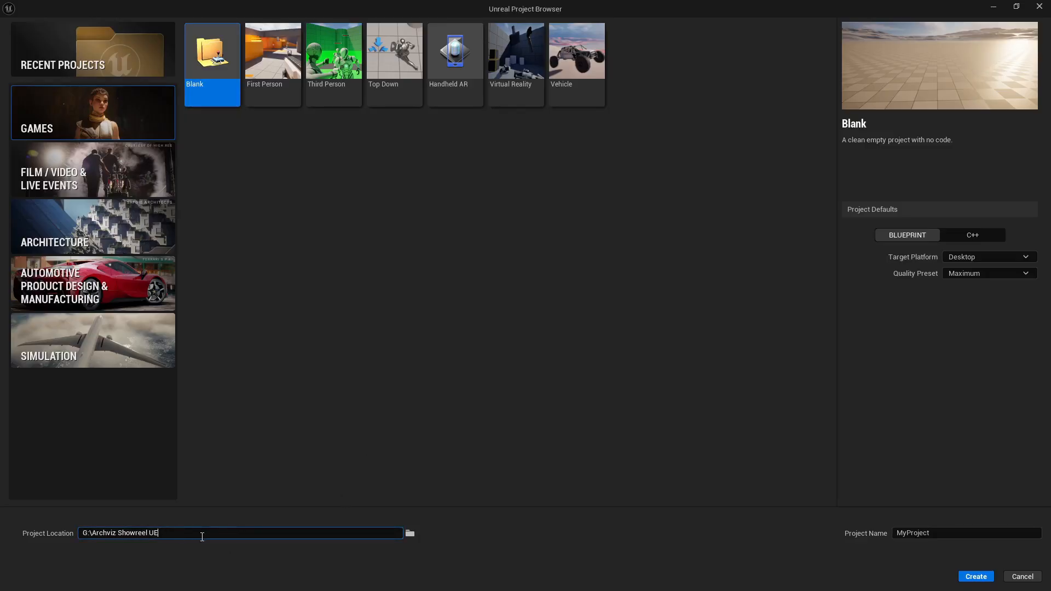
left_click(962, 537)
type("River")
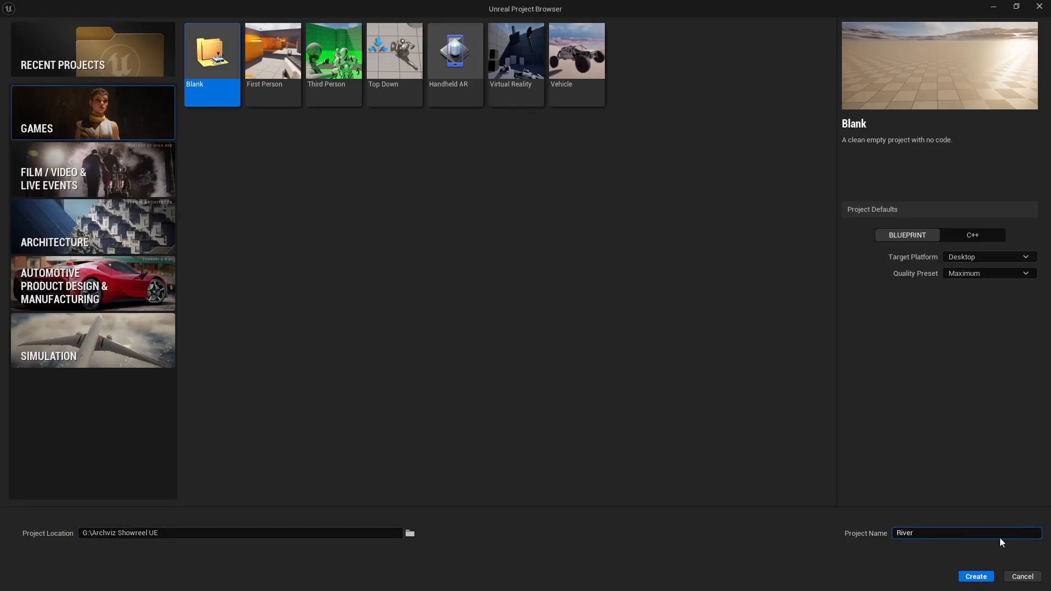
left_click(976, 577)
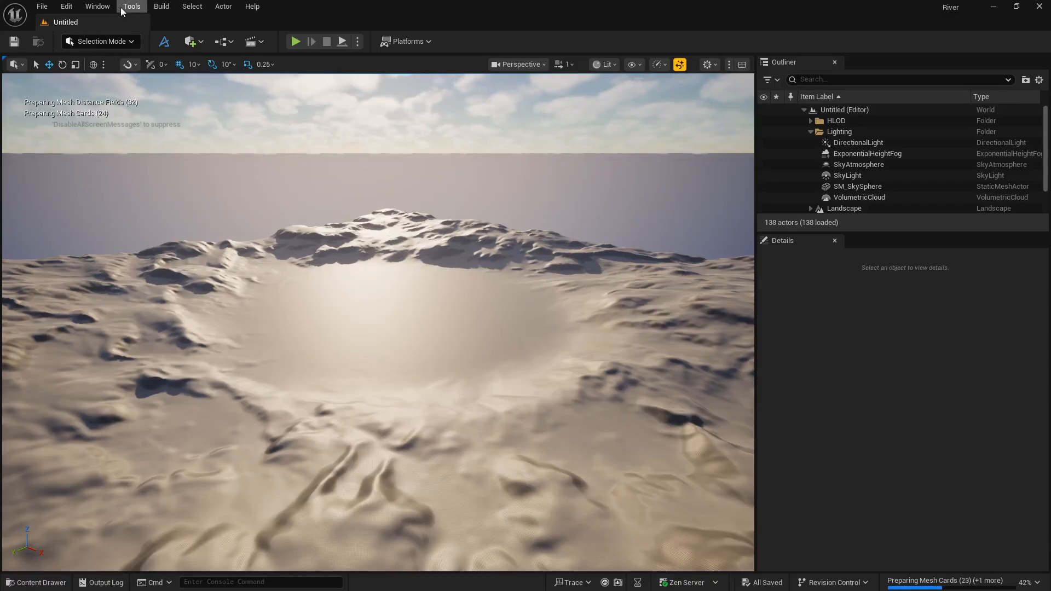
Enable the experimental Water, Water Extras and WaterAdvanced plugins and restart the editor.
left_click(66, 6)
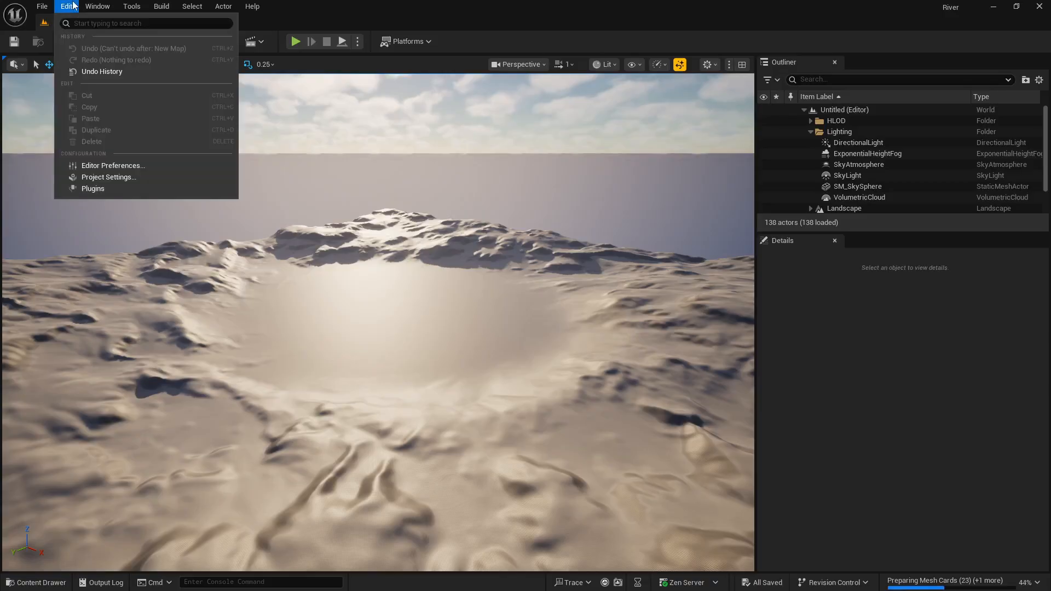
left_click(127, 189)
type("water")
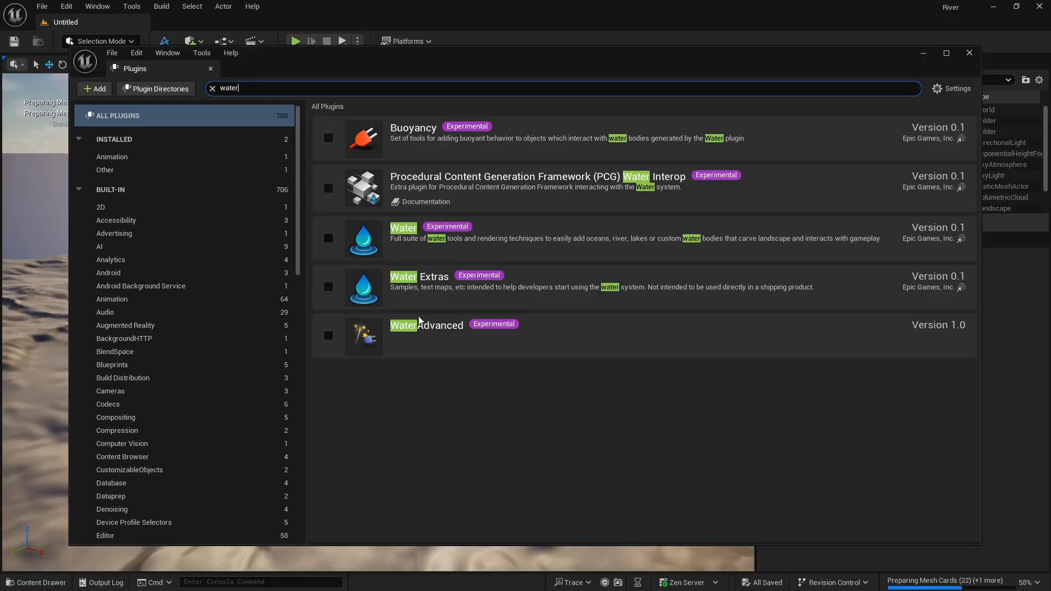
left_click(328, 238)
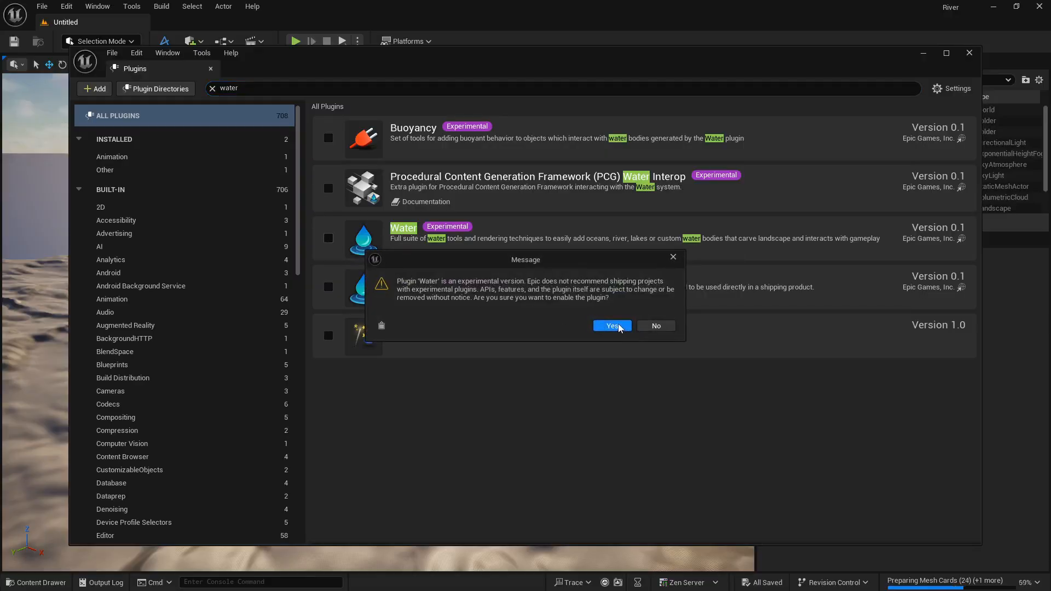
left_click(614, 329)
left_click(328, 287)
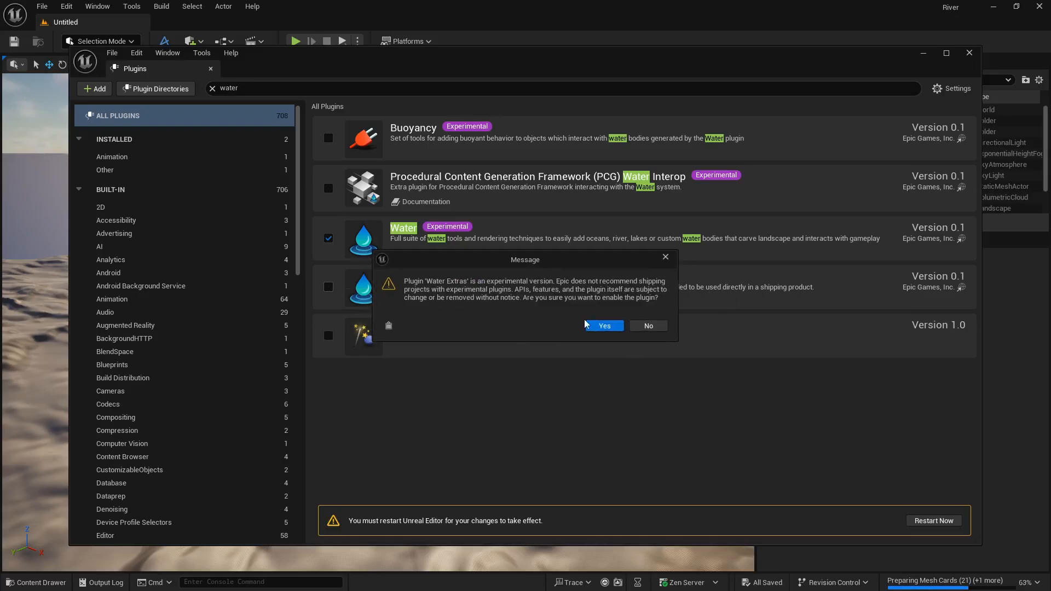
left_click(602, 325)
left_click(328, 336)
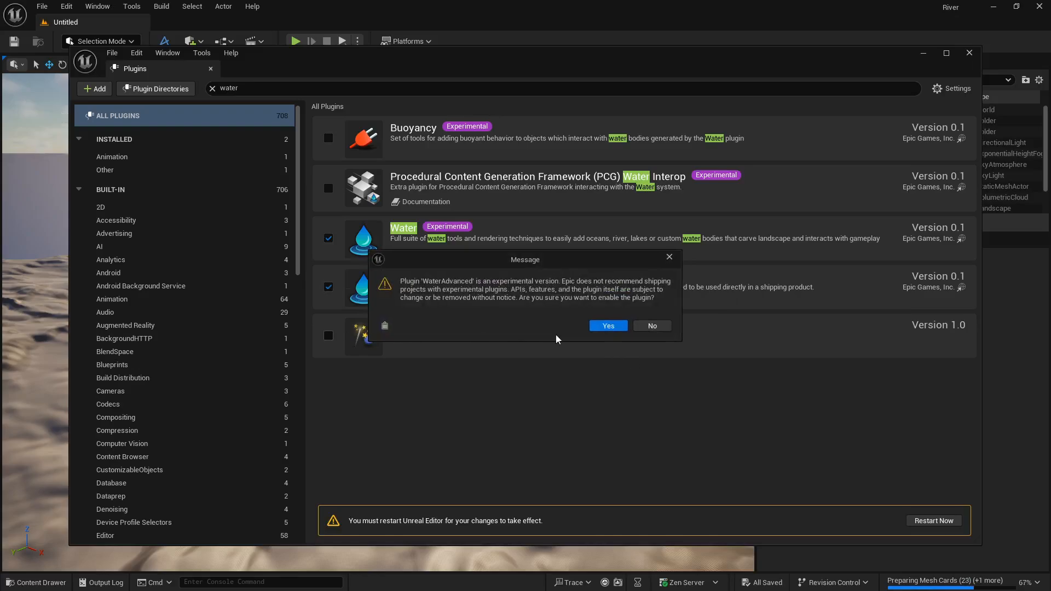
left_click(603, 328)
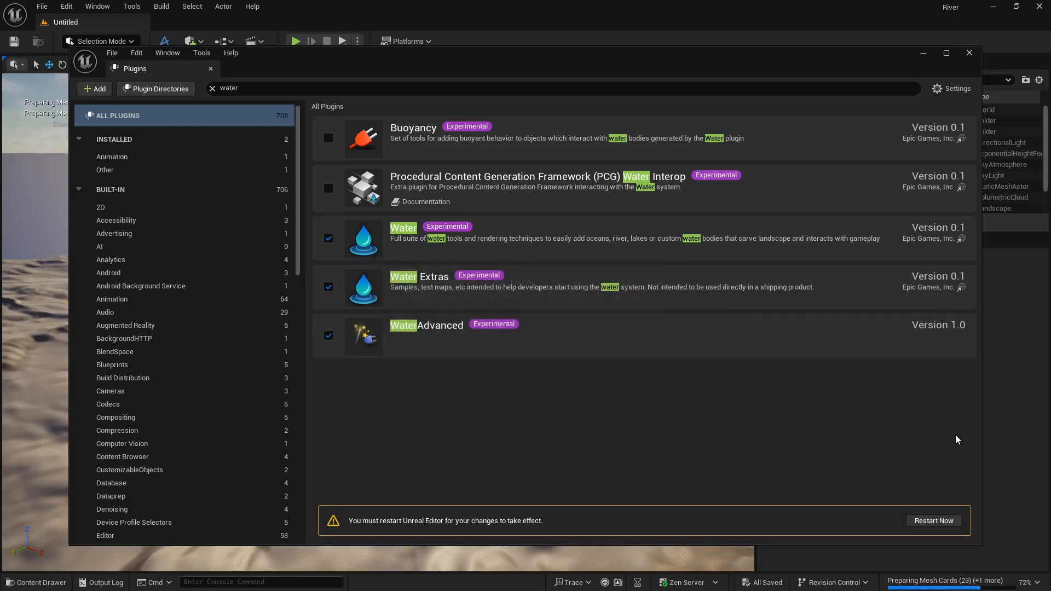
left_click(949, 521)
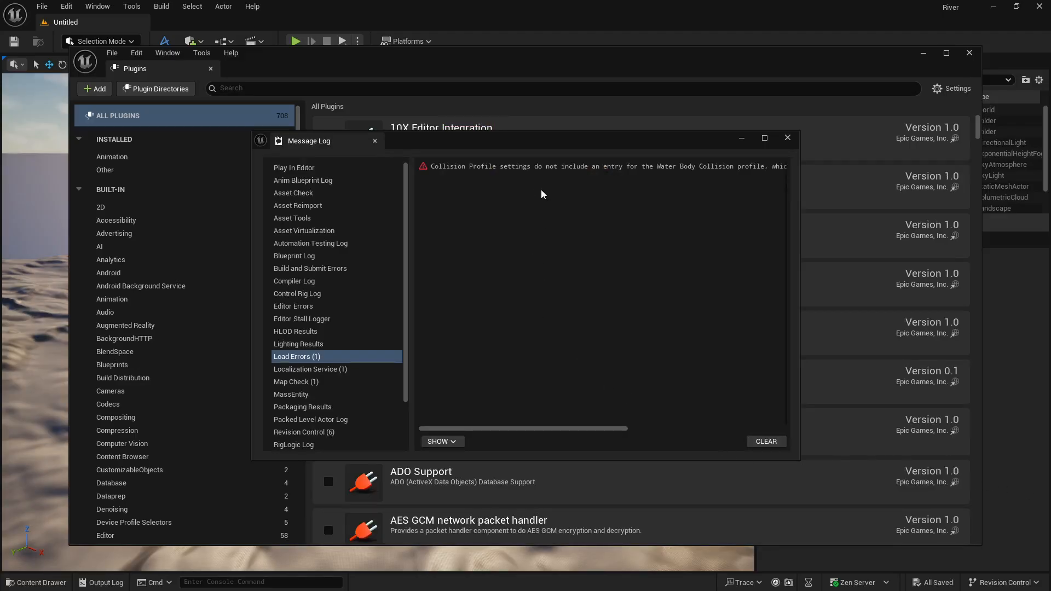
Add the missing Water Body Collision profile entry to DefaultEngine.ini and close the message log and plugin windows.
left_click_drag(590, 429, 755, 430)
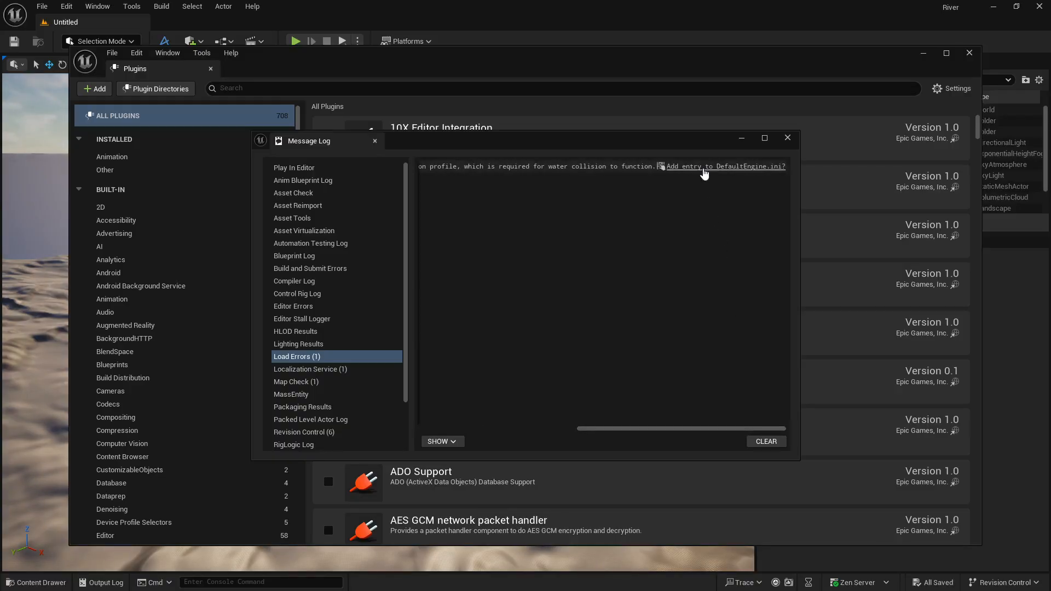
left_click(704, 171)
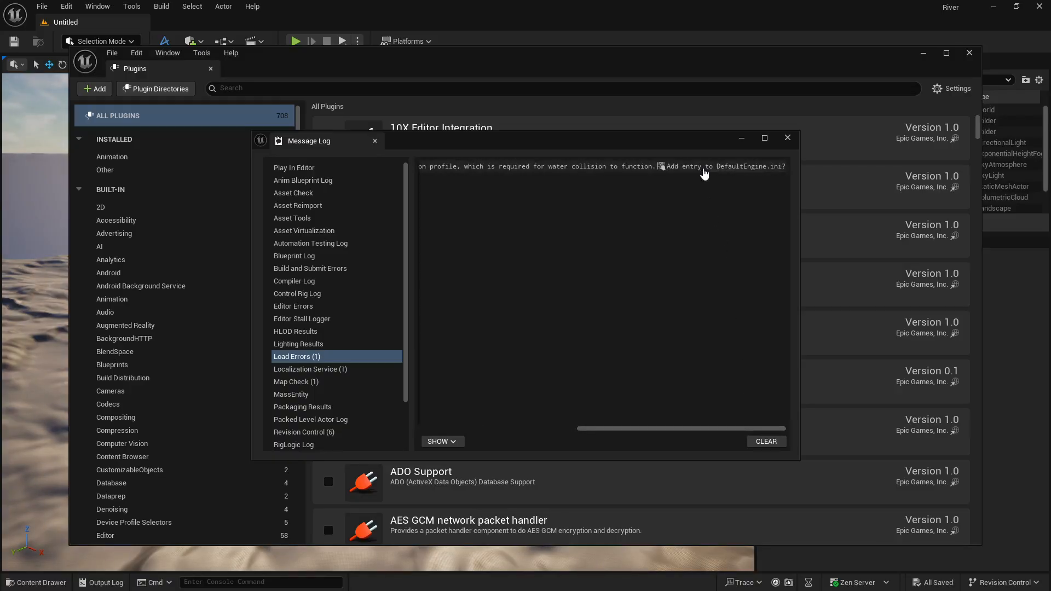
left_click(787, 138)
left_click(968, 53)
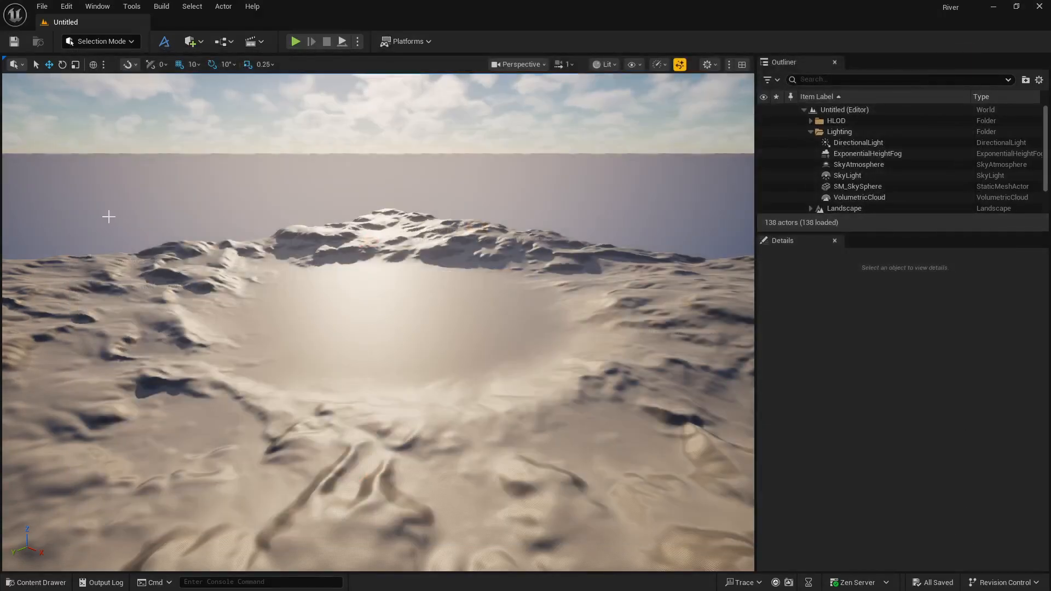
Create a new level from the Basic template and delete its floor.
left_click(41, 7)
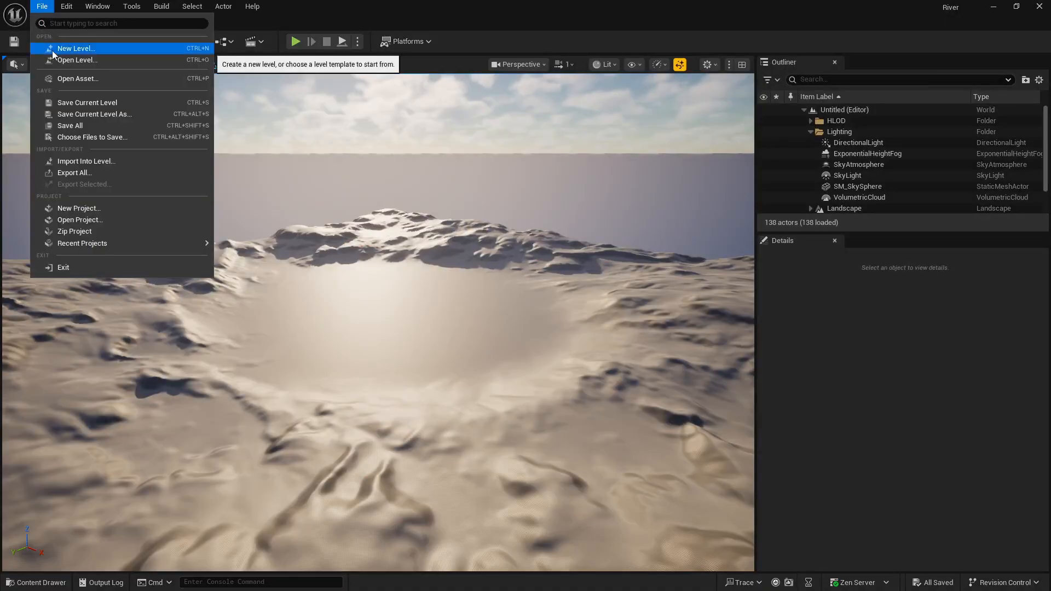
left_click(52, 49)
left_click(533, 240)
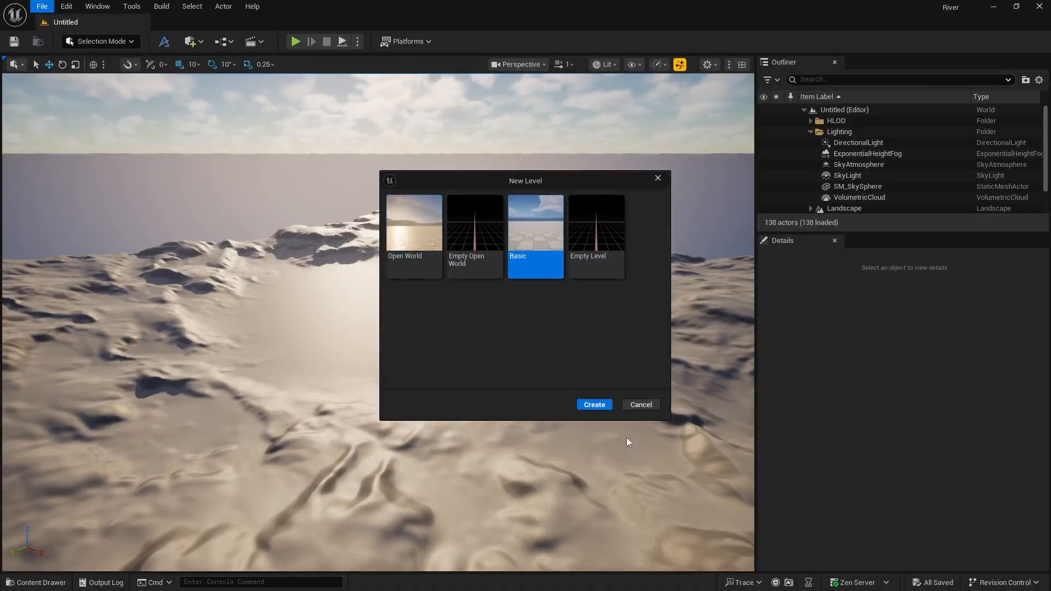
left_click(603, 405)
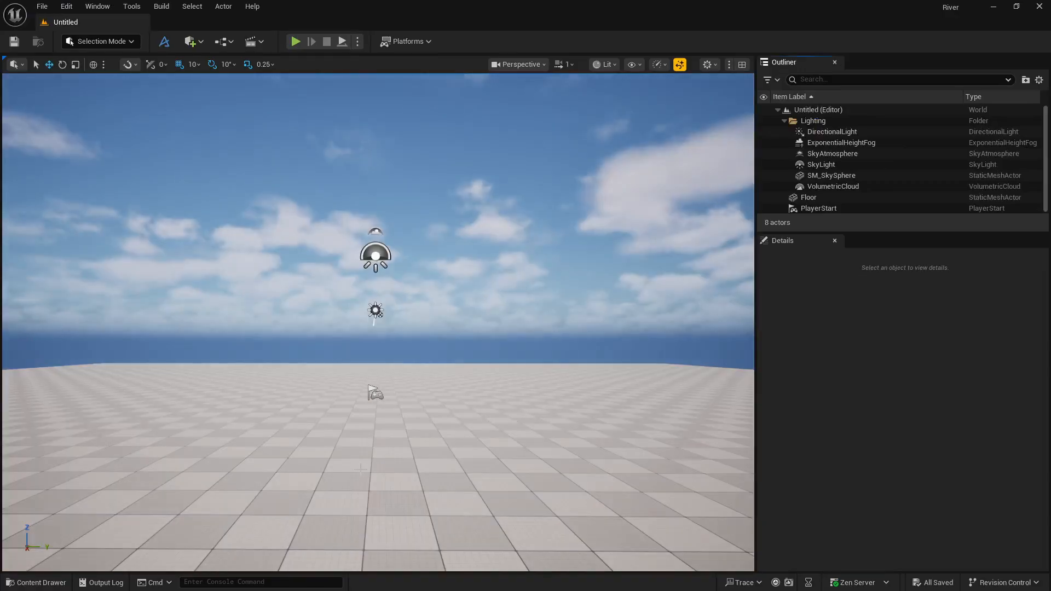
left_click(391, 433)
key("Delete")
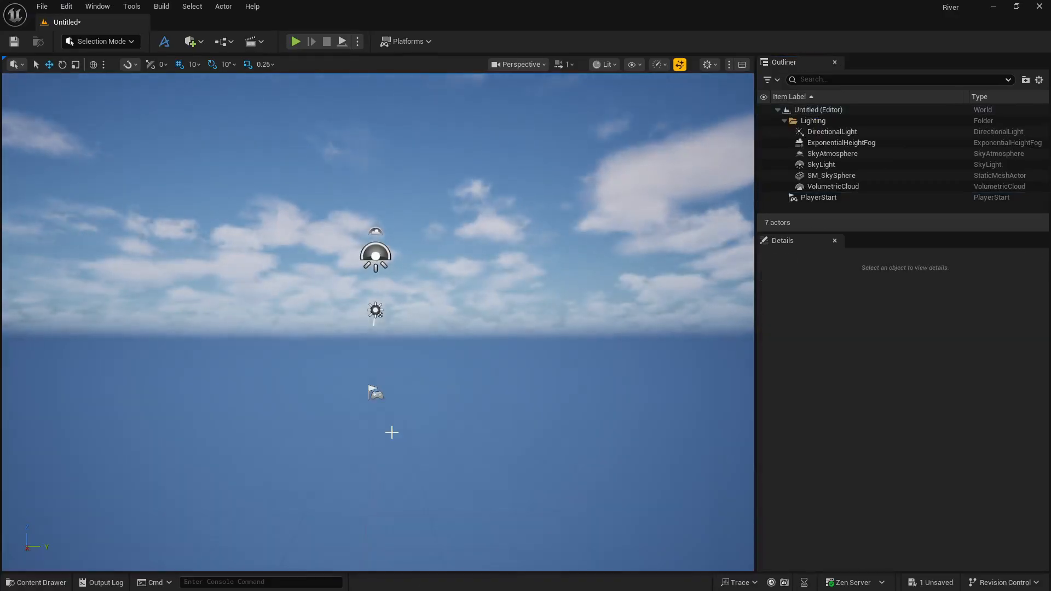
Switch to Landscape mode and try section sizes of 15×15 and 31×31 quads for the new landscape.
left_click(99, 42)
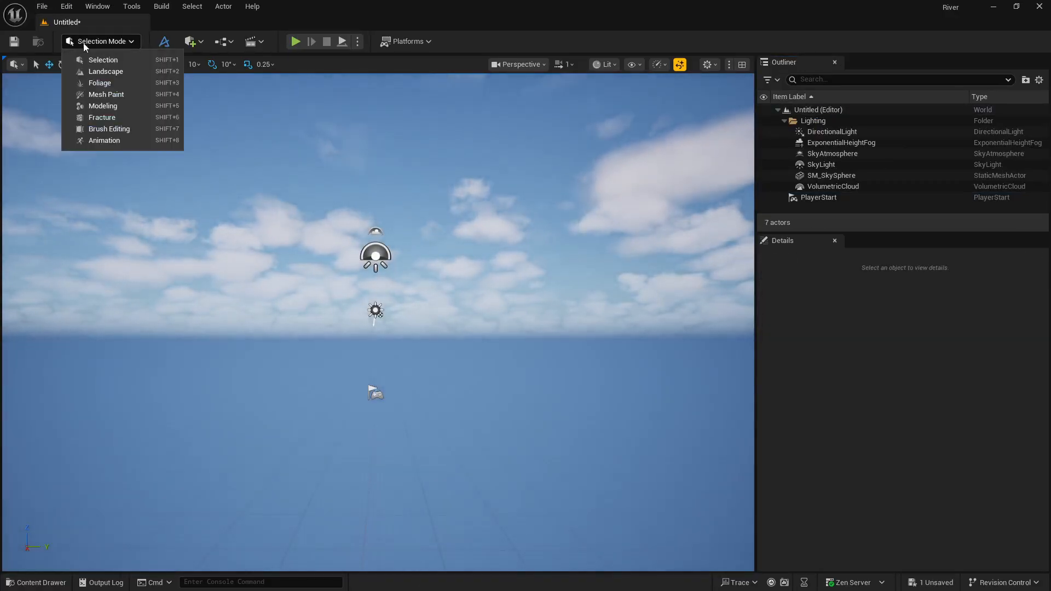
left_click(105, 71)
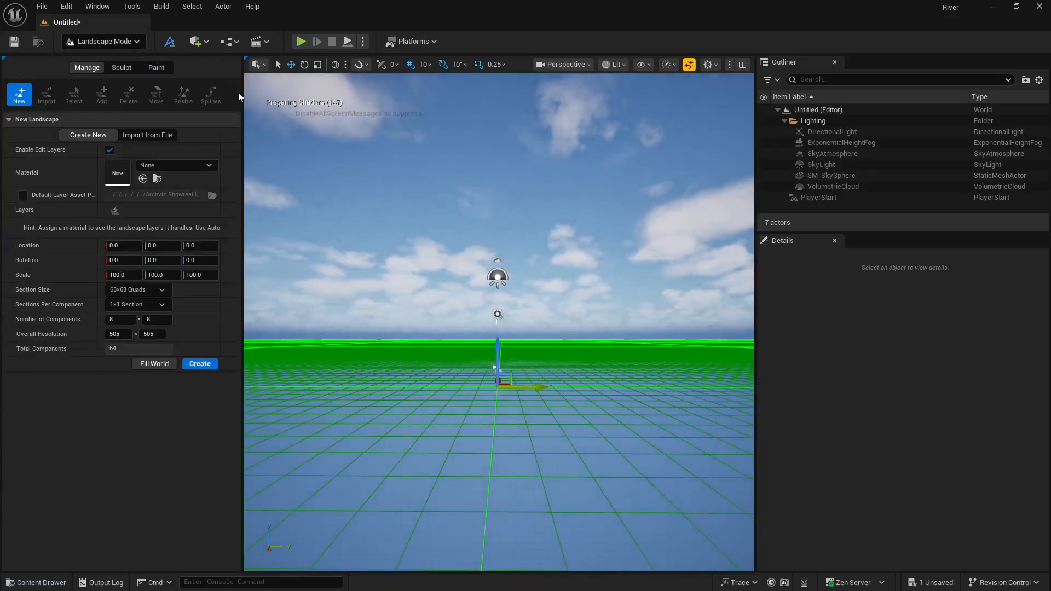
left_click(144, 289)
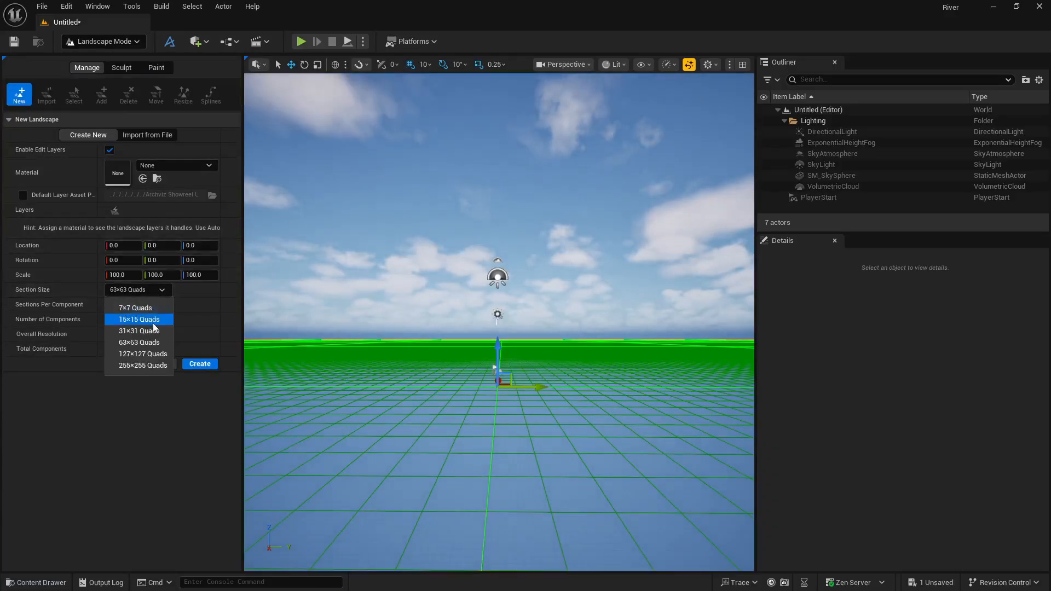
left_click(143, 319)
left_click(154, 290)
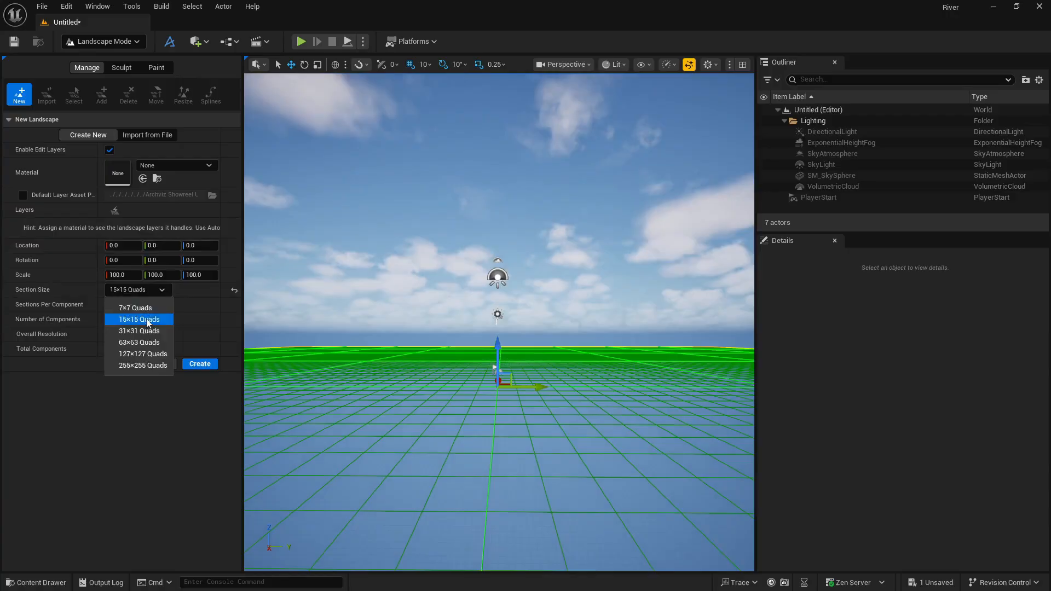
left_click(145, 332)
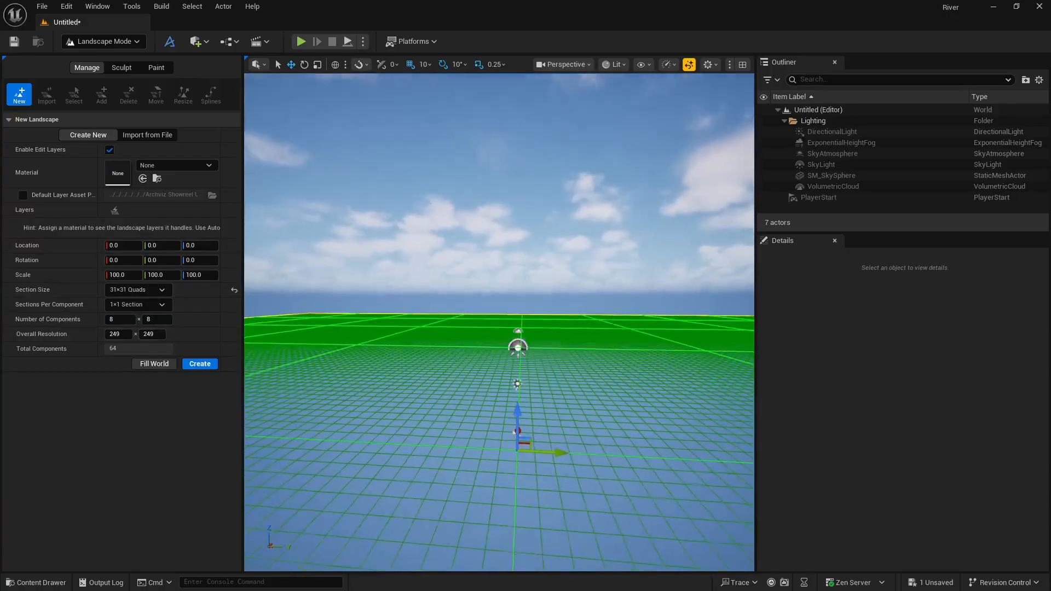
key("s")
right_click_drag(353, 341, 355, 389)
Set the new landscape's section size to 15×15 quads and create the landscape.
left_click(138, 290)
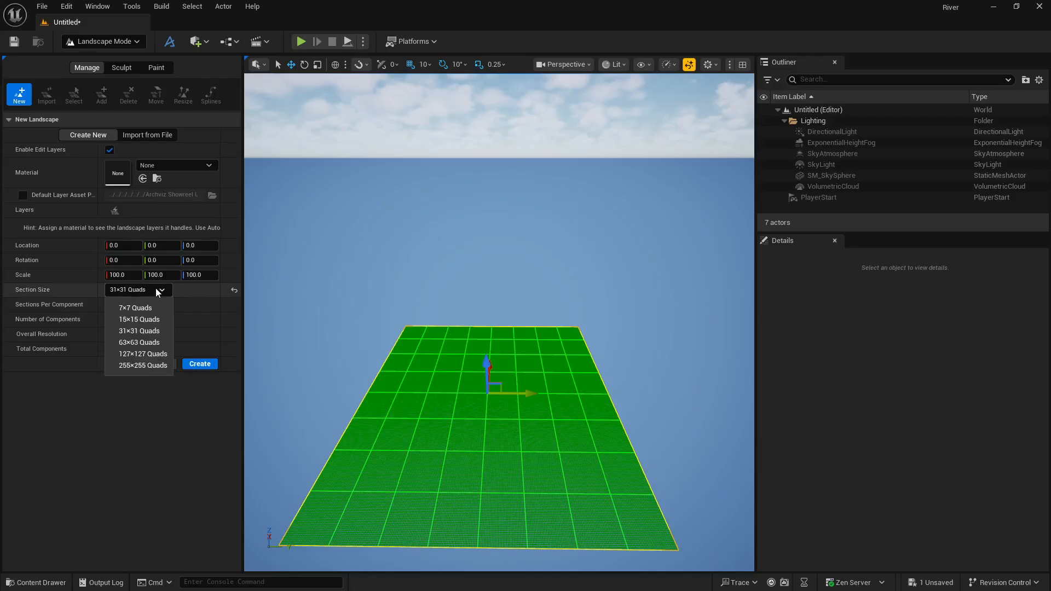
left_click(154, 322)
right_click_drag(353, 356, 382, 404)
key("w")
key("s")
key("w")
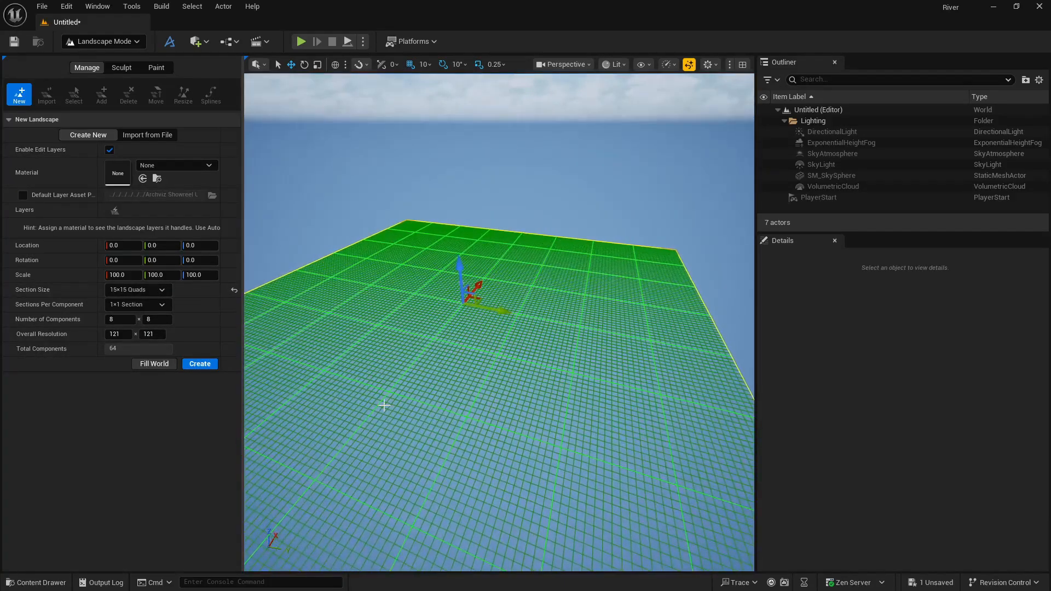
left_click(200, 365)
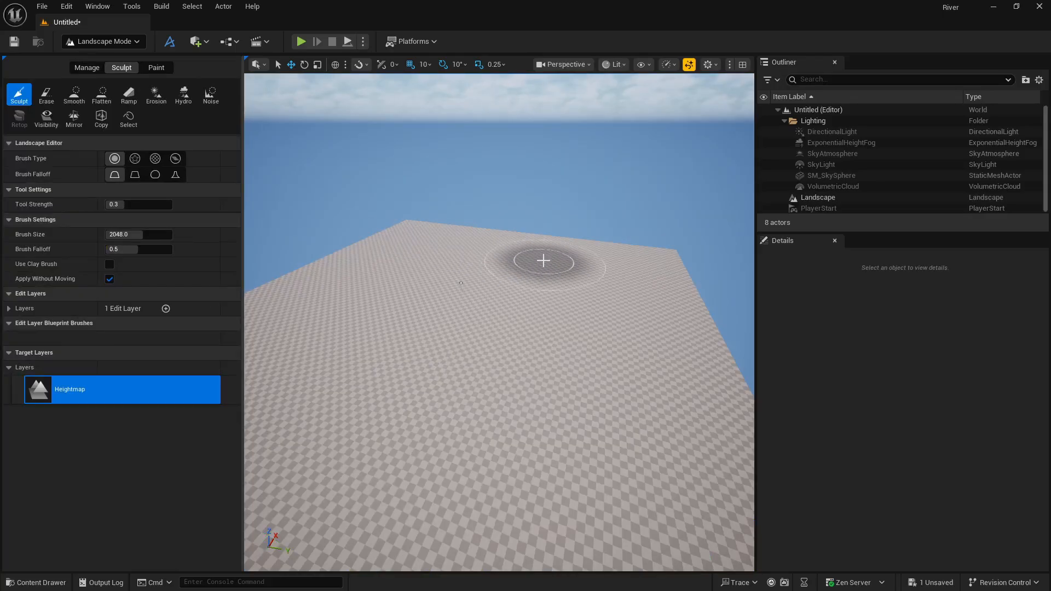
Sculpt uneven hills and ridges across the landscape with the Sculpt brush.
mouse_move(535, 259)
left_mouse_down()
mouse_move(424, 369)
mouse_move(409, 406)
mouse_move(415, 393)
mouse_move(428, 406)
mouse_move(376, 437)
mouse_move(363, 469)
mouse_move(334, 489)
mouse_move(422, 420)
mouse_move(512, 265)
mouse_move(549, 245)
left_mouse_up()
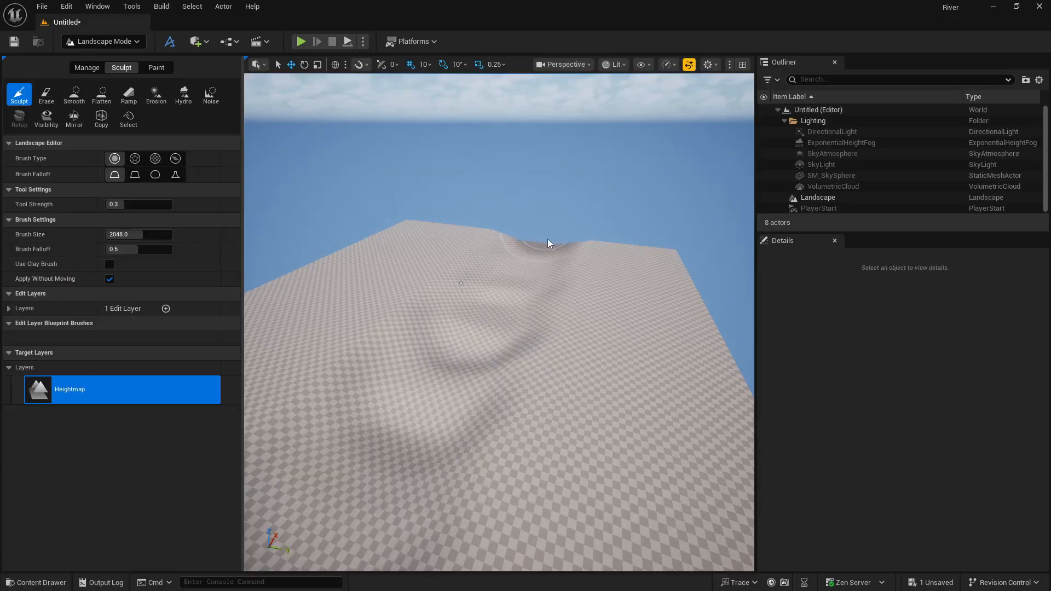
mouse_move(626, 257)
right_mouse_down()
mouse_move(492, 274)
mouse_move(673, 241)
mouse_move(640, 290)
right_mouse_up()
right_click_drag(583, 251, 578, 256)
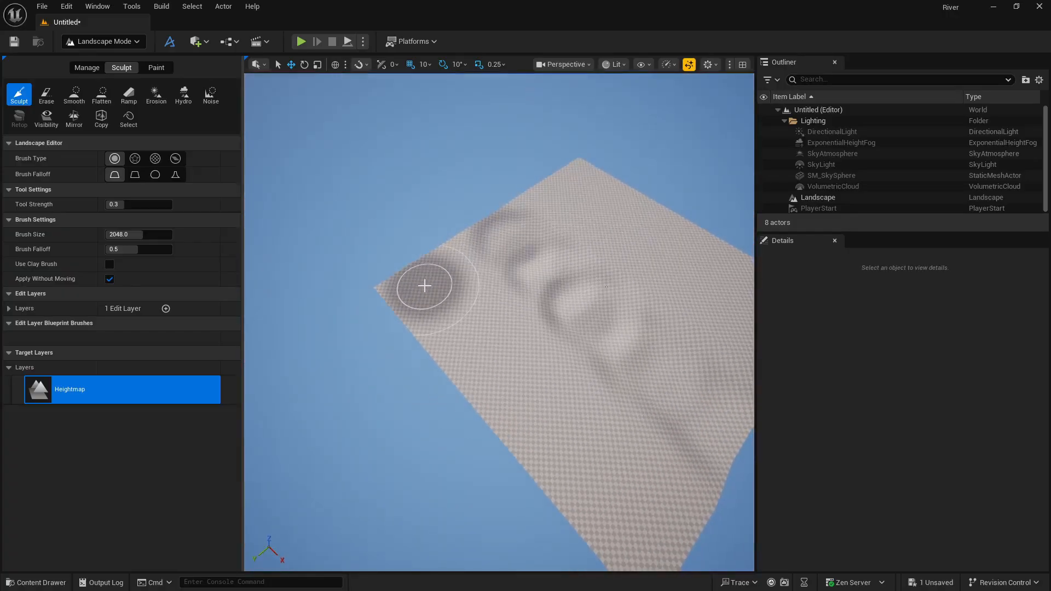
mouse_move(423, 289)
left_mouse_down()
mouse_move(493, 312)
mouse_move(610, 380)
mouse_move(673, 444)
left_mouse_up()
mouse_move(568, 223)
left_mouse_down()
mouse_move(700, 286)
mouse_move(715, 307)
left_mouse_up()
right_click_drag(610, 291, 668, 247)
right_click_drag(532, 344, 345, 320)
key("w")
right_click_drag(603, 308, 602, 309)
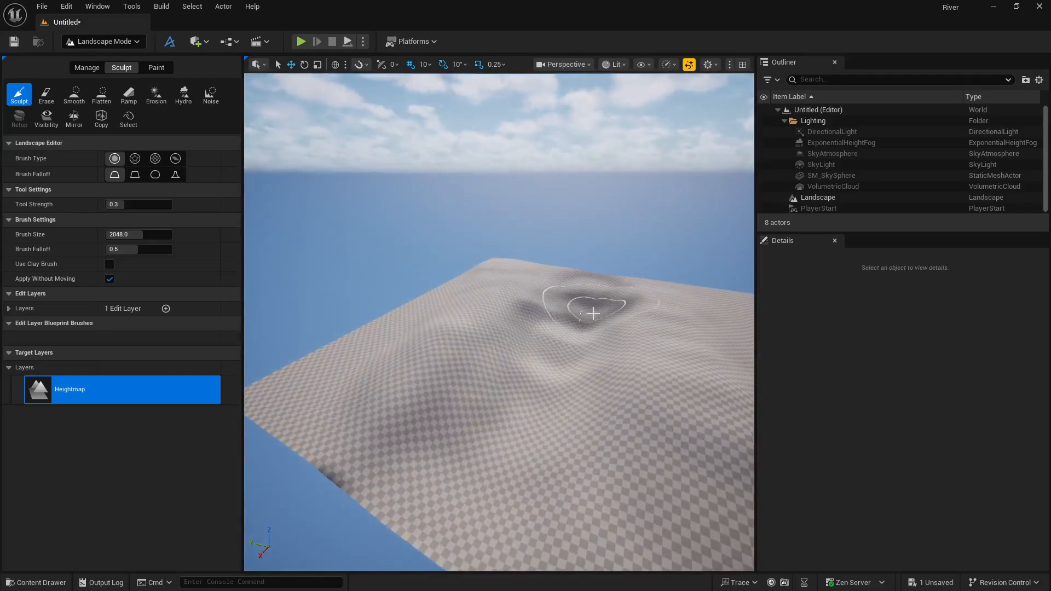
left_click_drag(593, 314, 695, 274, "shift")
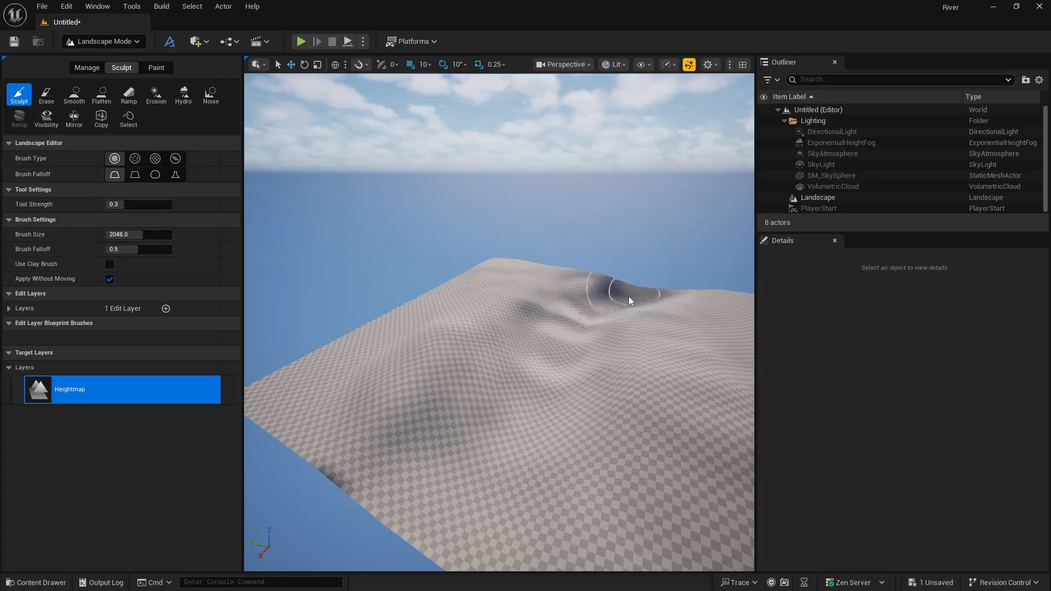
mouse_move(630, 301)
left_mouse_down("shift")
mouse_move(535, 404)
mouse_move(577, 362)
mouse_move(500, 364)
mouse_move(602, 336)
left_mouse_up("shift")
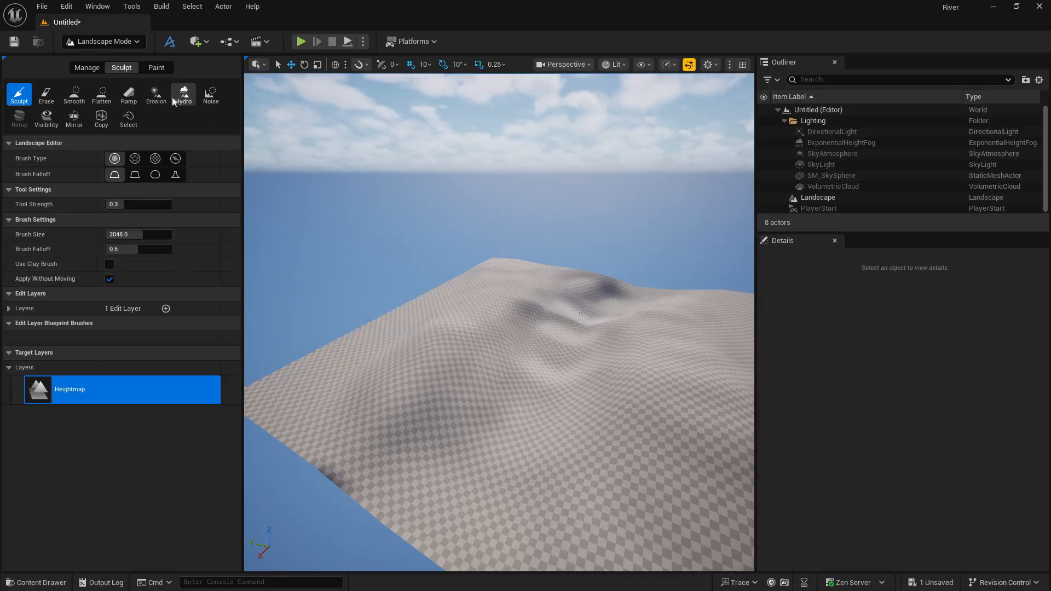
Roughen the sculpted hills with the Erosion brush and return to Selection mode.
left_click(156, 94)
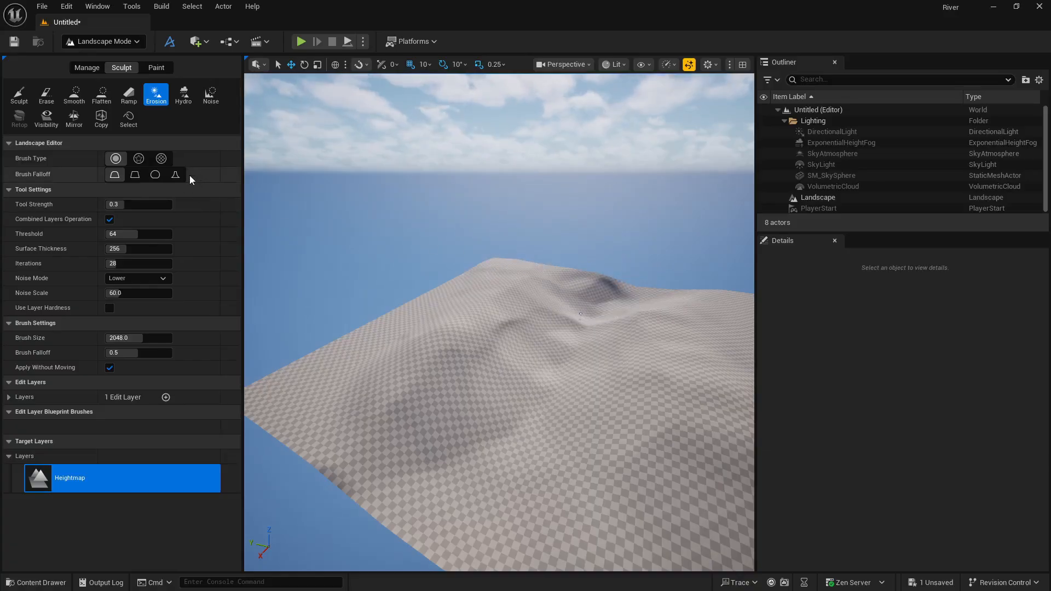
left_click(114, 47)
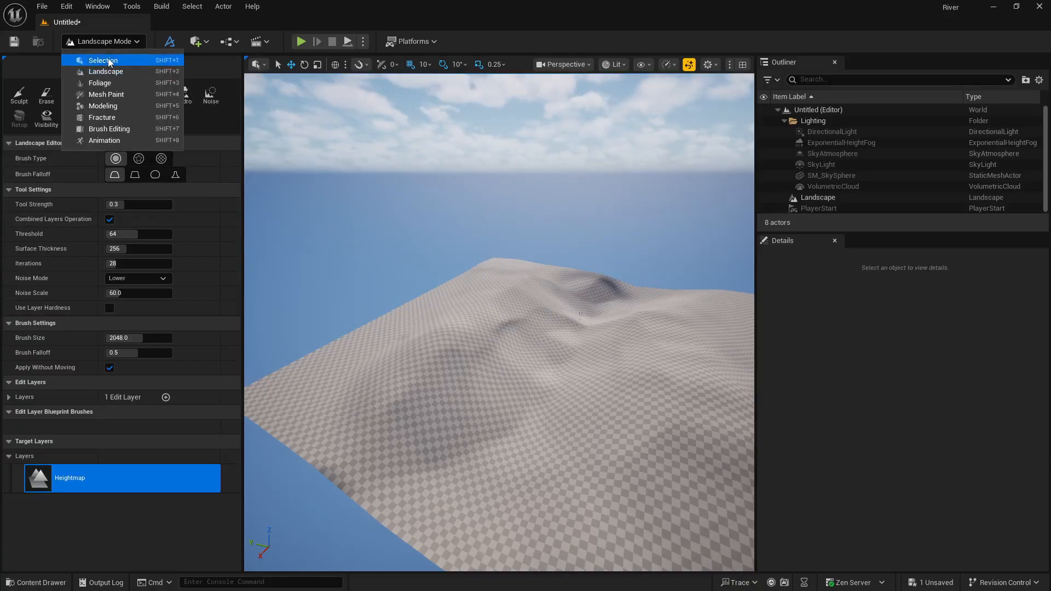
left_click(107, 61)
right_click_drag(388, 280, 388, 277)
right_click_drag(467, 330, 466, 330)
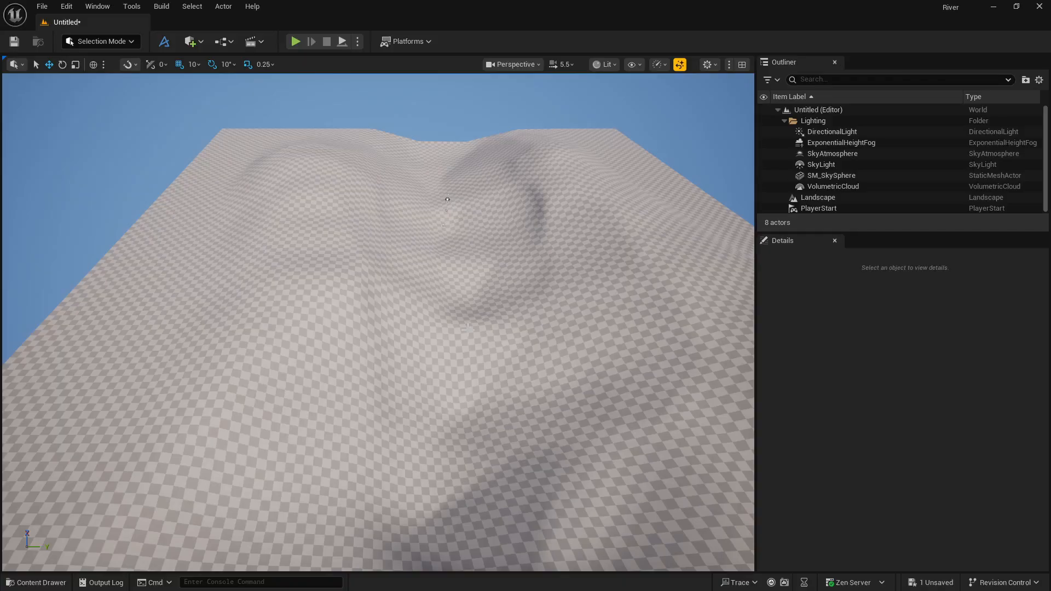
Place a Water Body River on the landscape and insert its Water edit layer above the existing Layer.
left_click(447, 199)
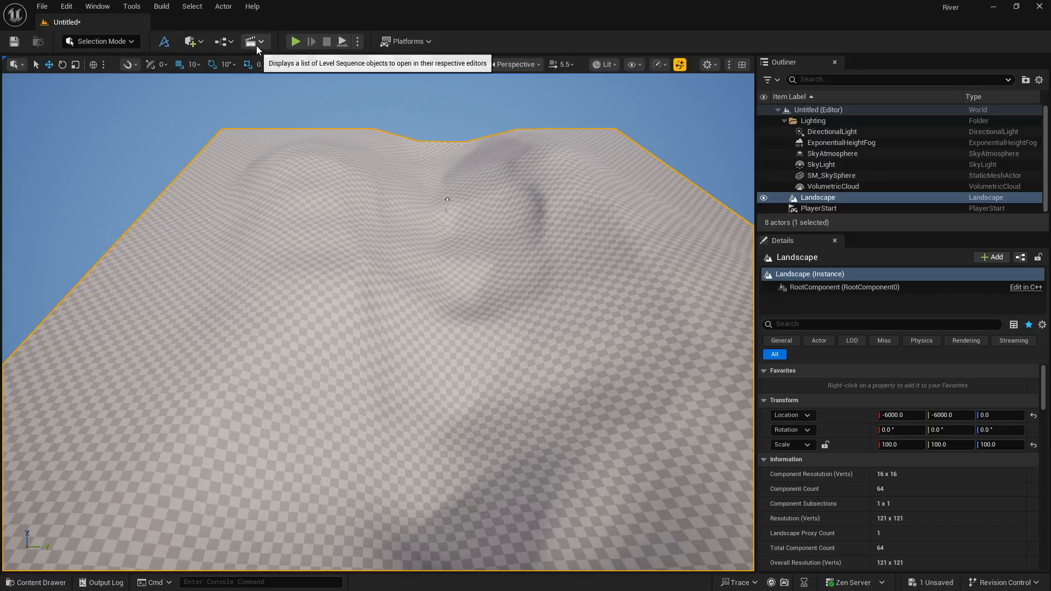
left_click(201, 43)
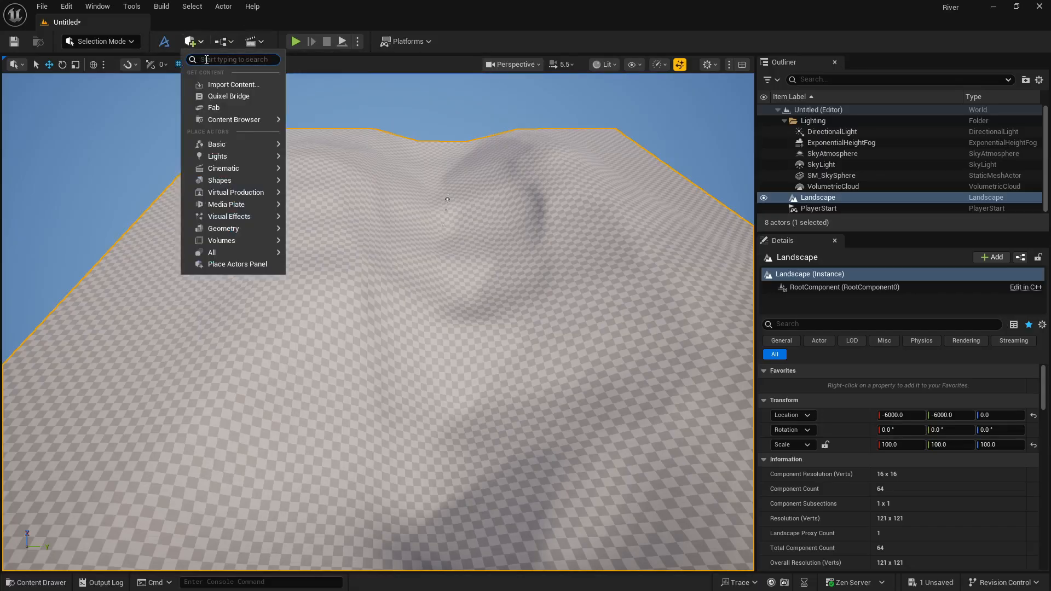
type("river")
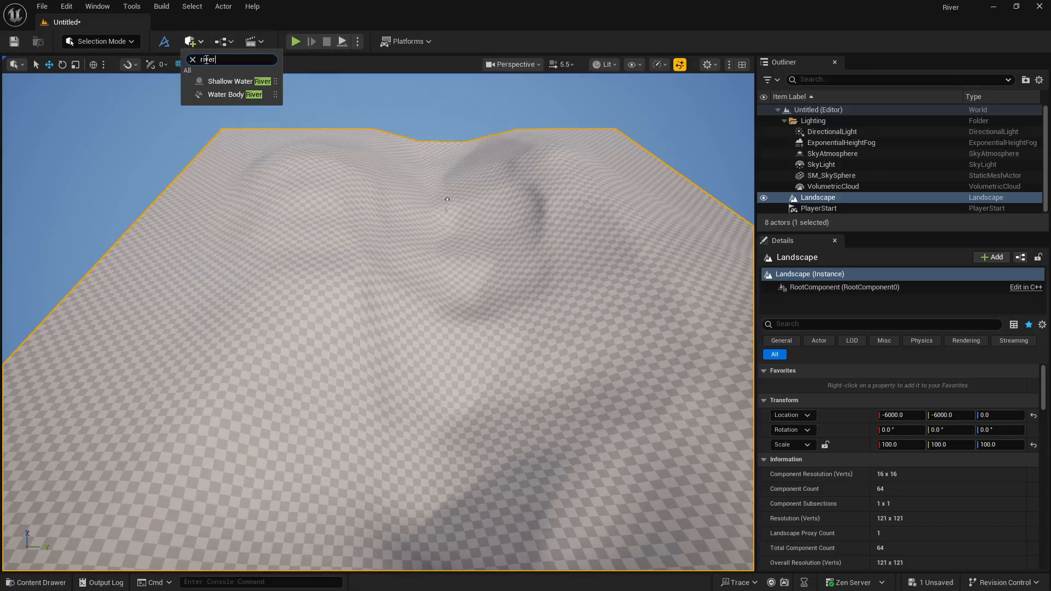
left_click_drag(233, 95, 377, 200)
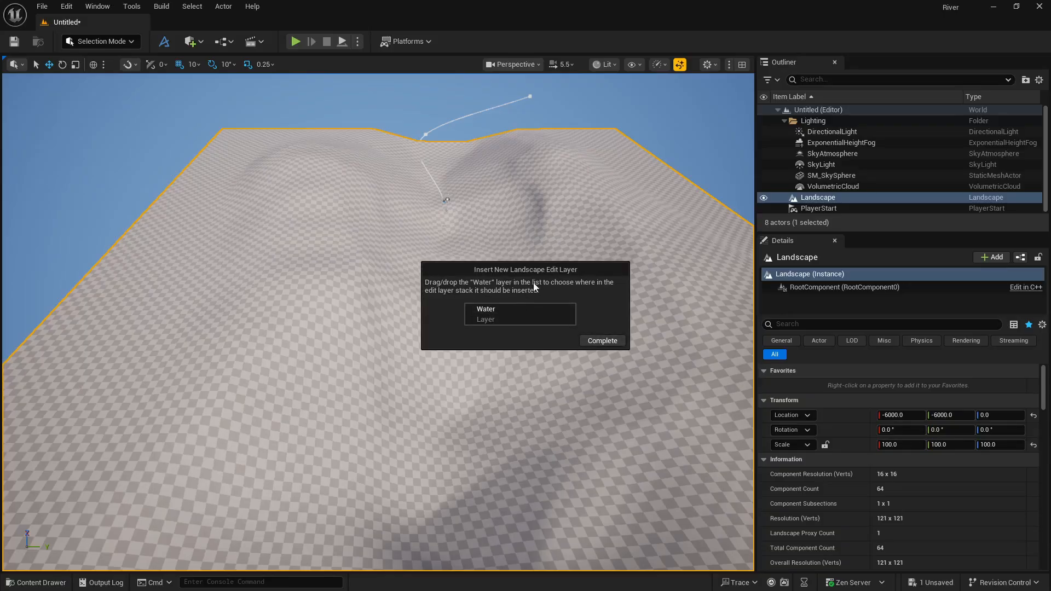
left_click(611, 345)
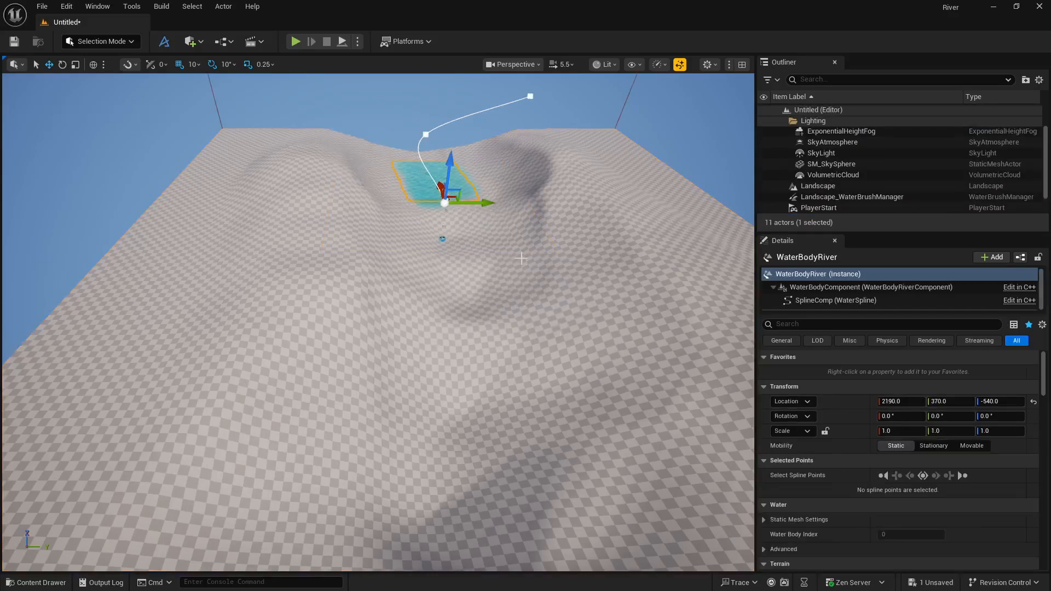
Move the river along the X axis to -4710 so it runs across the landscape.
key("d")
mouse_move(519, 257)
right_mouse_down()
mouse_move(328, 274)
mouse_move(312, 263)
mouse_move(528, 252)
right_mouse_up()
key("s")
key("w")
left_click_drag(564, 287, 382, 243)
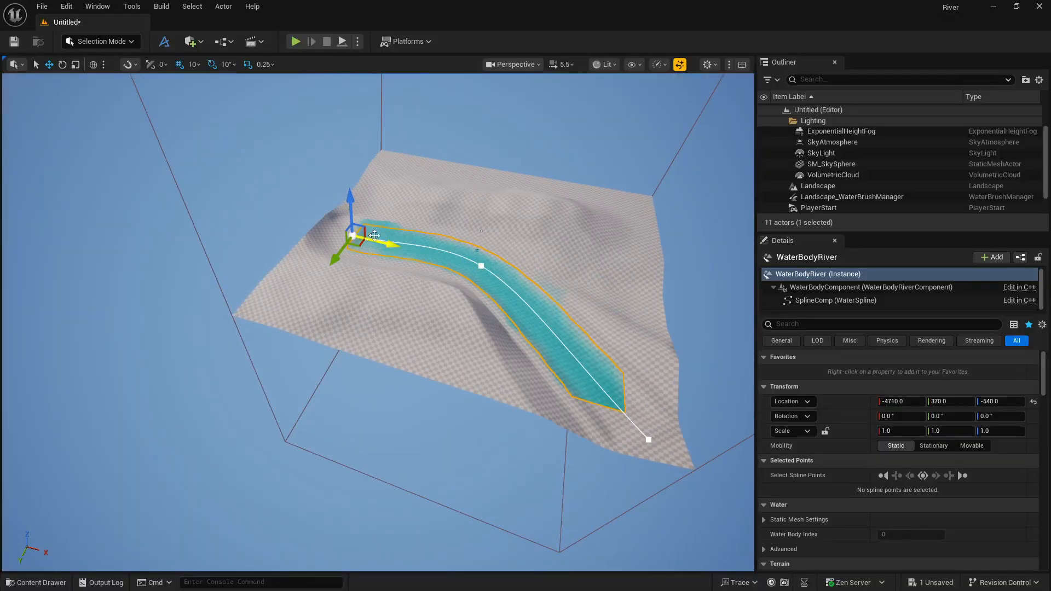
Shift the river sideways between the hills to a Y location of -20.
key("w")
right_click_drag(551, 353, 386, 306)
key("w")
key("s")
key("d")
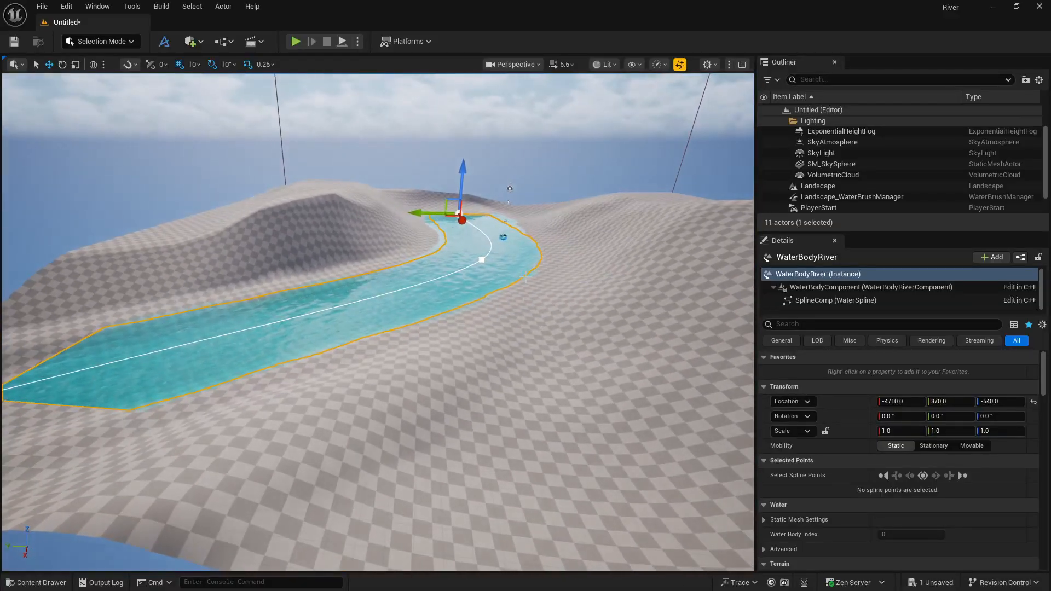
right_click_drag(525, 277, 494, 259)
mouse_move(438, 228)
left_mouse_down()
mouse_move(473, 230)
mouse_move(449, 227)
left_mouse_up()
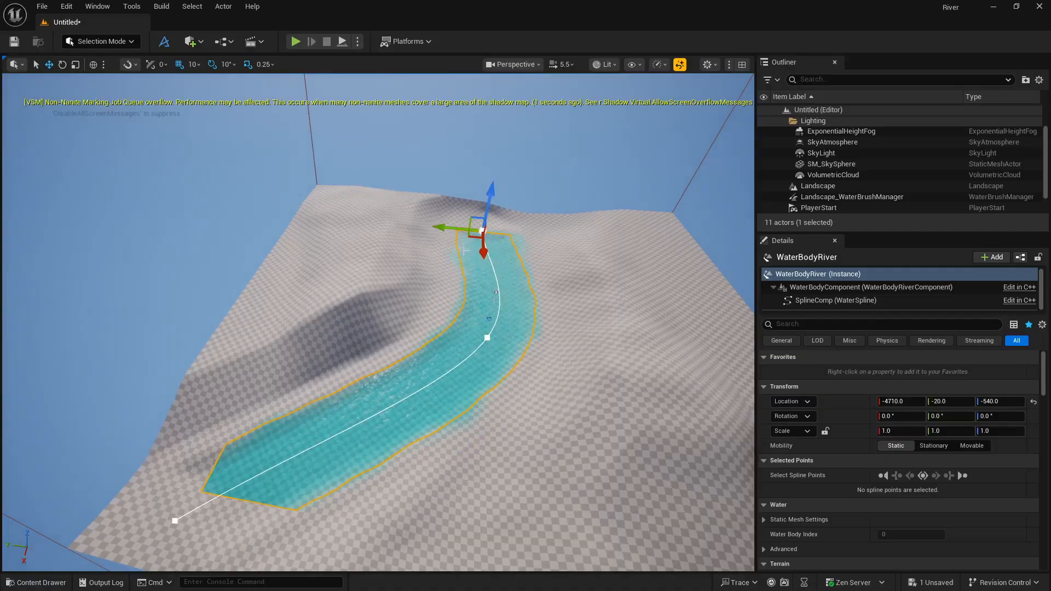
Shorten the tangent of the river's last spline point to about 1205, 964, 463, undoing the first attempt at reshaping it.
left_click(175, 520)
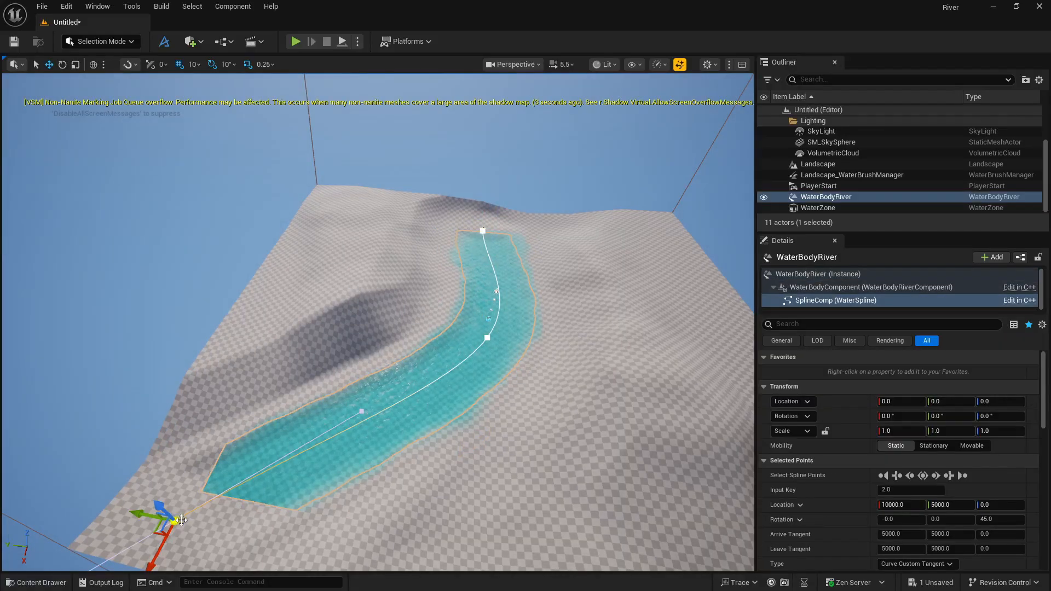
right_click_drag(436, 470, 356, 471)
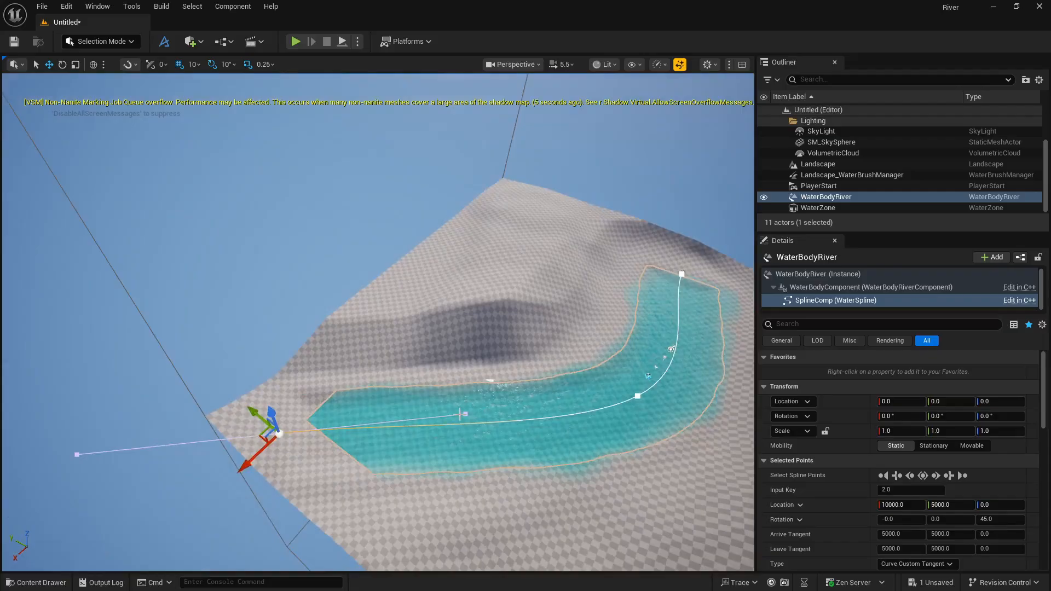
left_click_drag(465, 418, 348, 423)
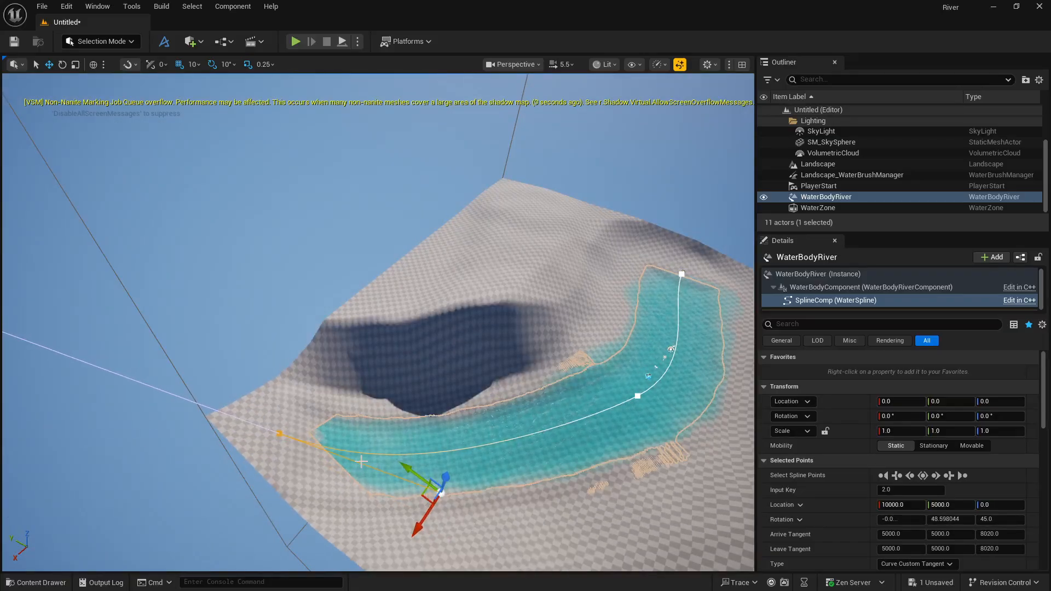
key("ctrl+z")
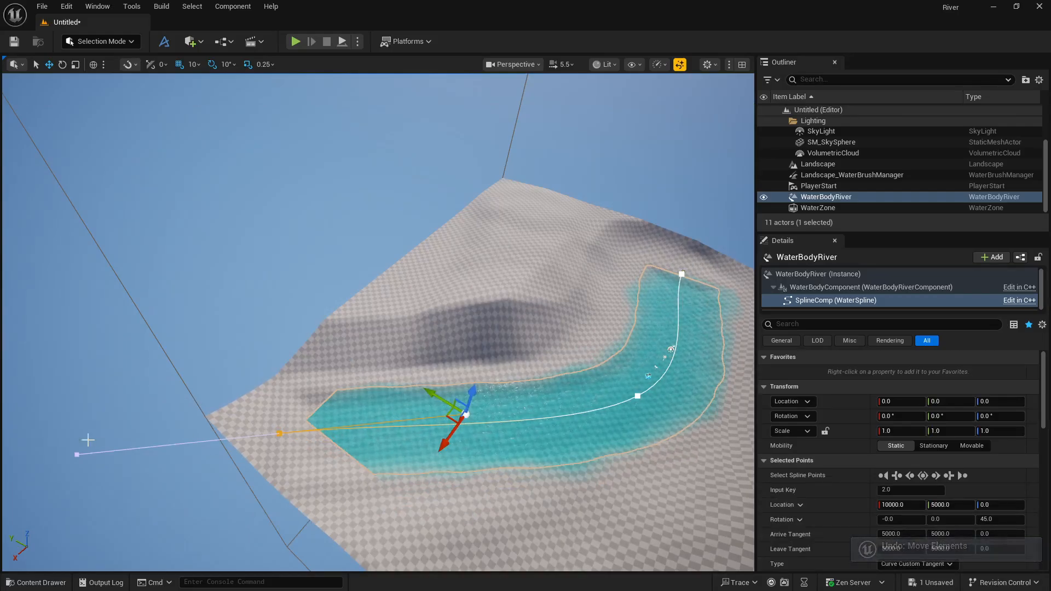
left_click(77, 455)
left_click_drag(77, 455, 232, 438)
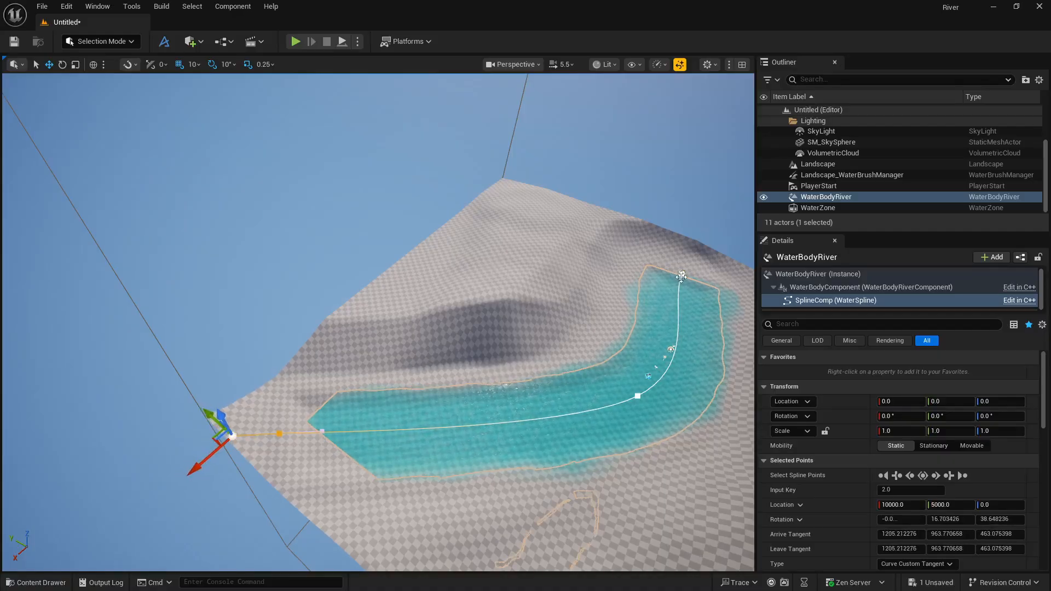
Move the river's first spline point to X -1350 to extend the river at its start.
left_click(681, 276)
left_click_drag(673, 295, 685, 269)
right_click_drag(692, 277, 741, 227)
key("d")
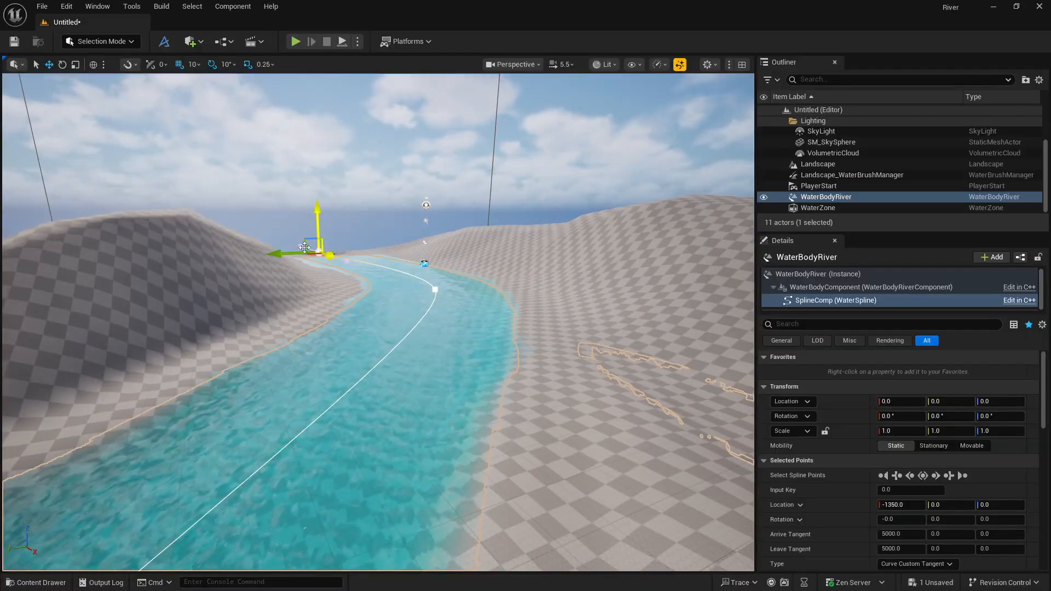
Reduce the camera speed to 1.6 and examine the river's water surface and banks up close.
left_click(826, 196)
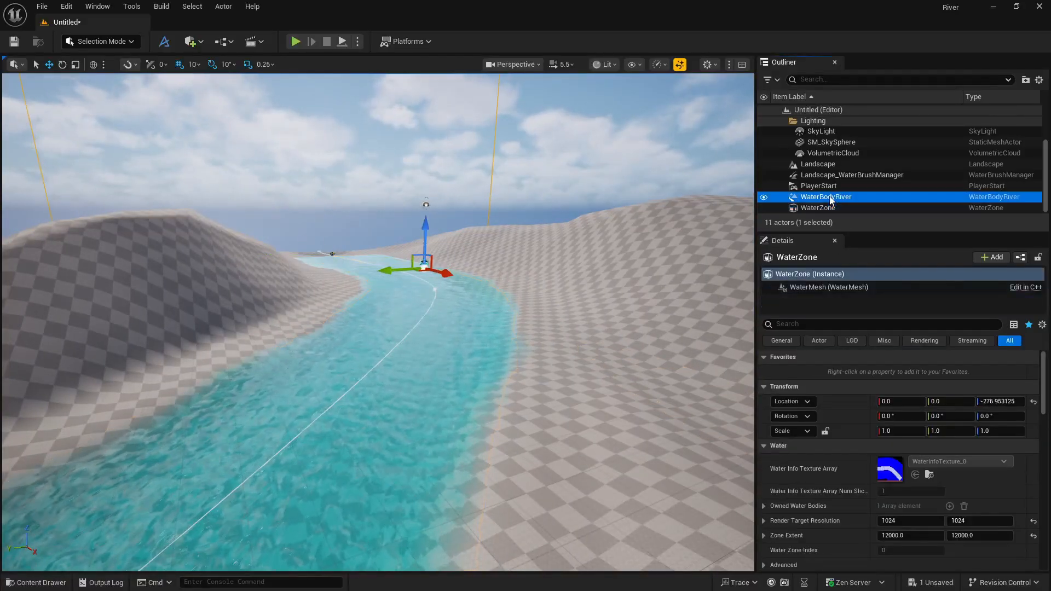
left_click_drag(310, 258, 335, 256)
right_click_drag(335, 256, 339, 256)
key("q")
scroll(339, 256, "down", 5)
key("e")
key("q")
right_click_drag(393, 183, 393, 182)
left_click(393, 183)
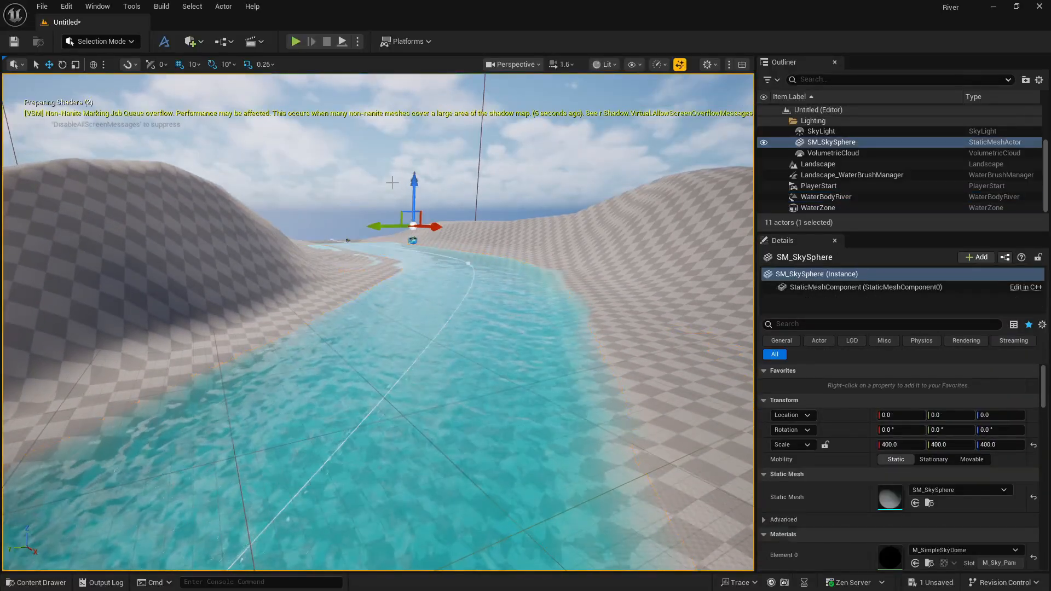
right_click_drag(411, 255, 390, 272)
key("e")
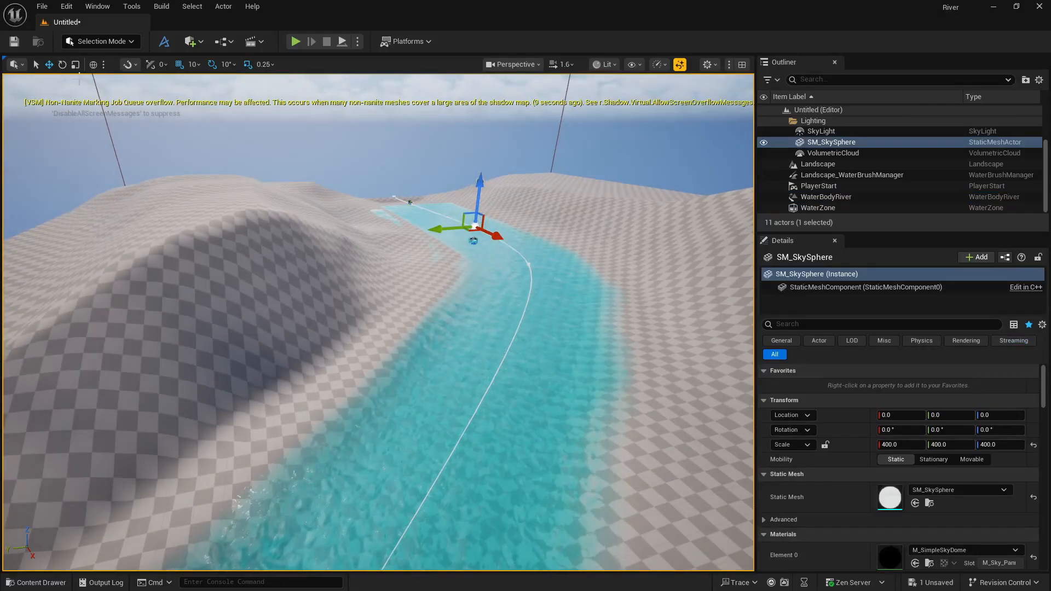
Sculpt the hills on both banks with the landscape Sculpt brush, undoing the stroke that spills into the river bend.
left_click(71, 42)
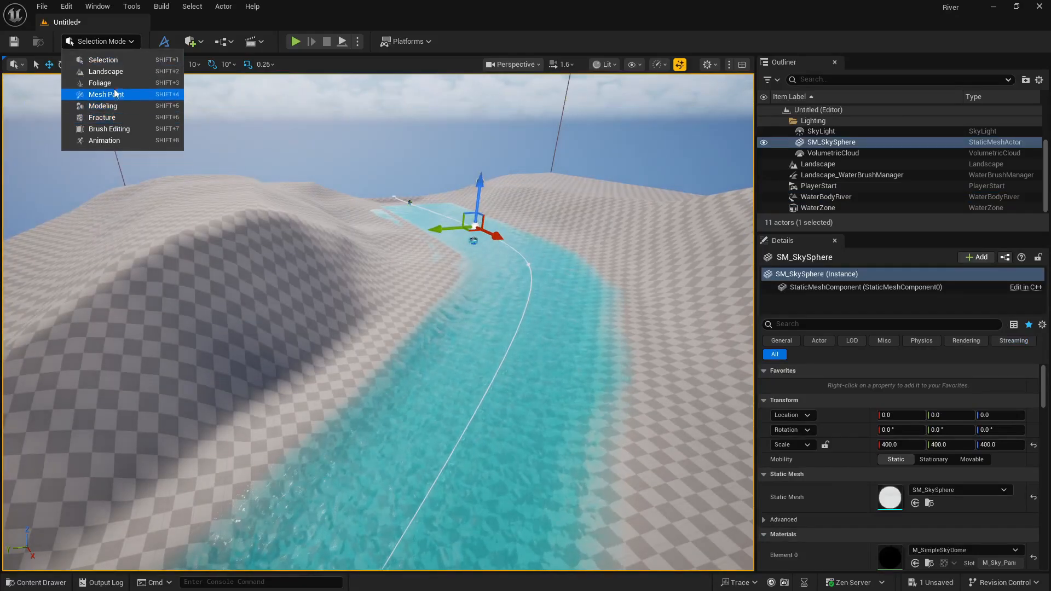
left_click(98, 72)
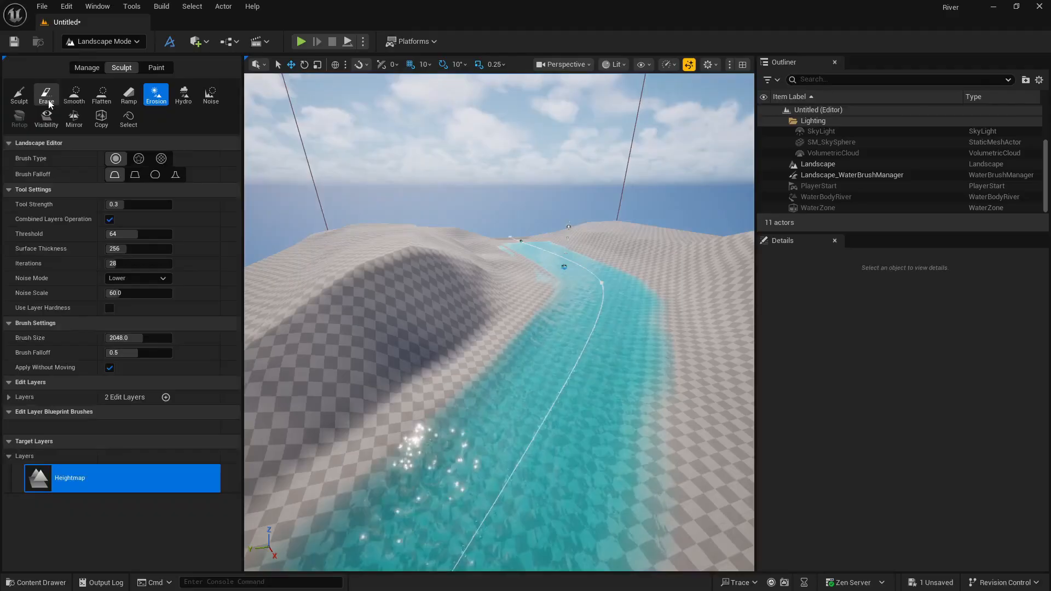
left_click(19, 94)
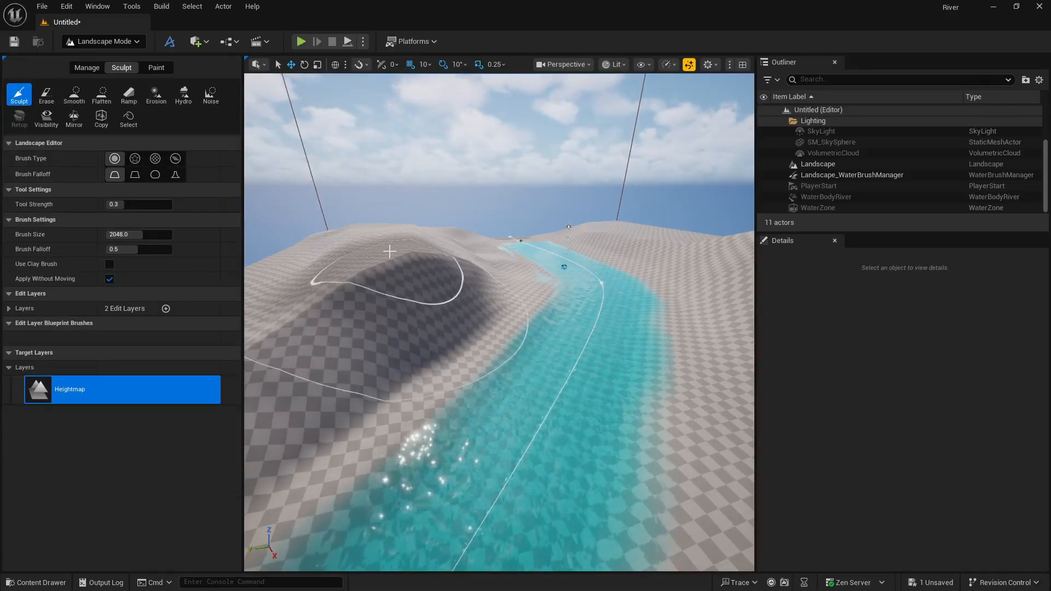
mouse_move(390, 252)
left_mouse_down("shift")
mouse_move(387, 263)
mouse_move(389, 249)
left_mouse_up("shift")
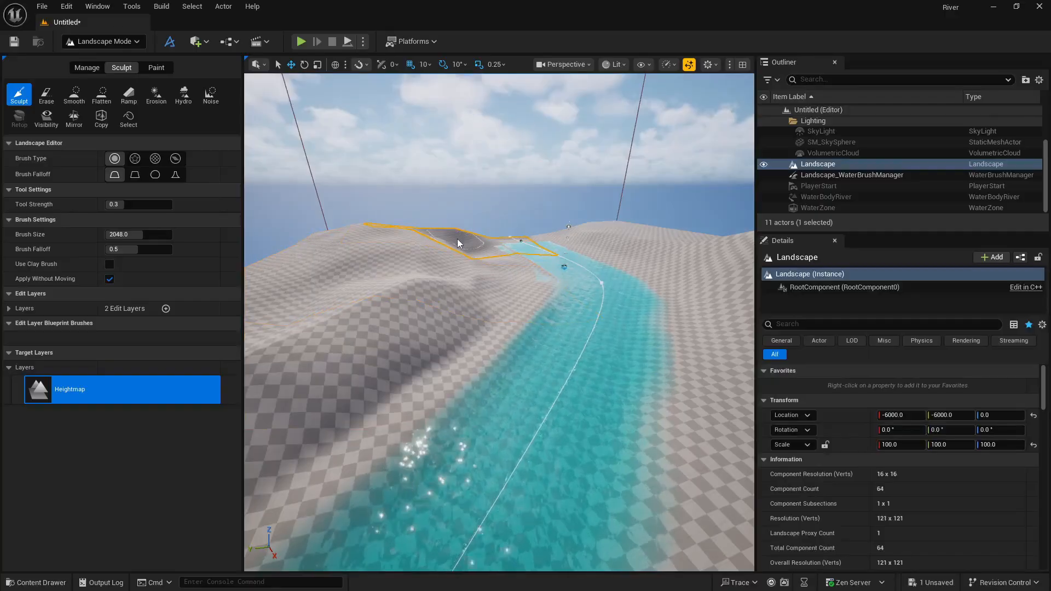
left_click_drag(459, 244, 508, 282)
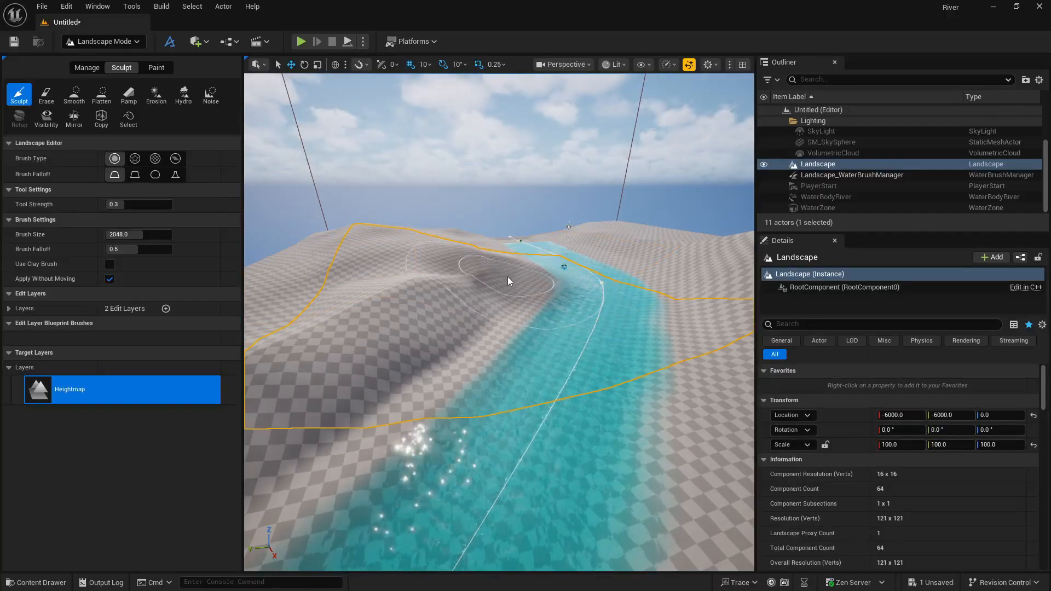
key("ctrl+z")
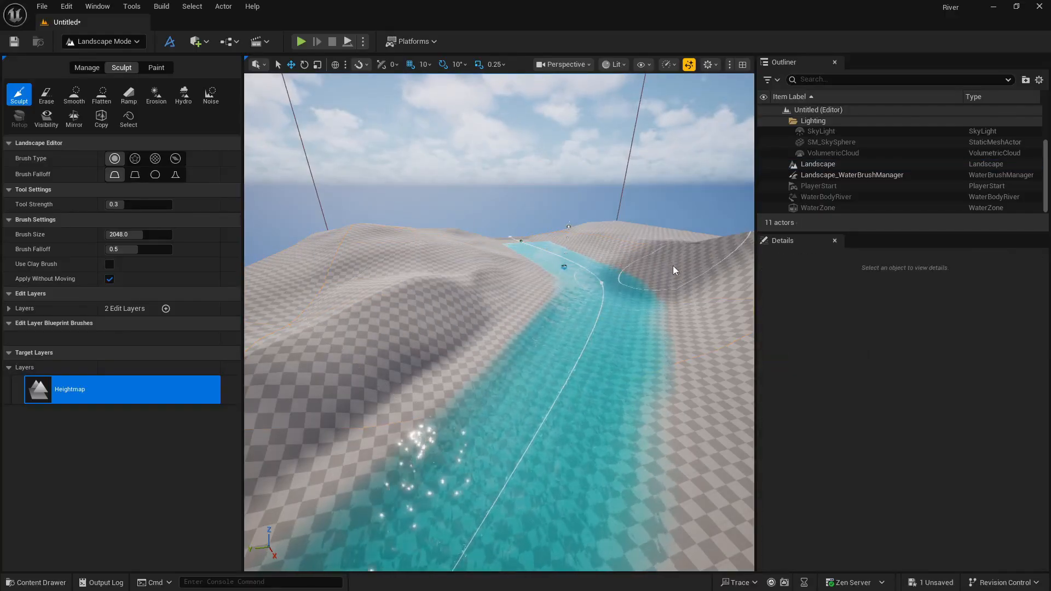
mouse_move(678, 278)
right_mouse_down()
mouse_move(553, 290)
mouse_move(422, 323)
mouse_move(634, 291)
right_mouse_up()
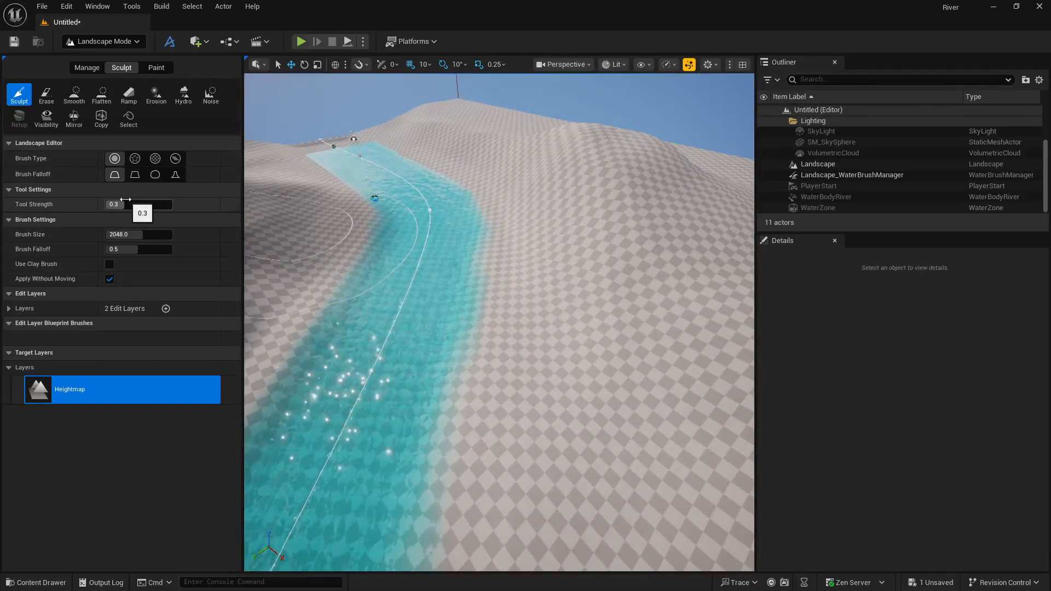
Set the Sculpt brush size to about 885, shape smaller bumps on the river's hillside, and return to Selection mode.
left_click_drag(132, 234, 109, 234)
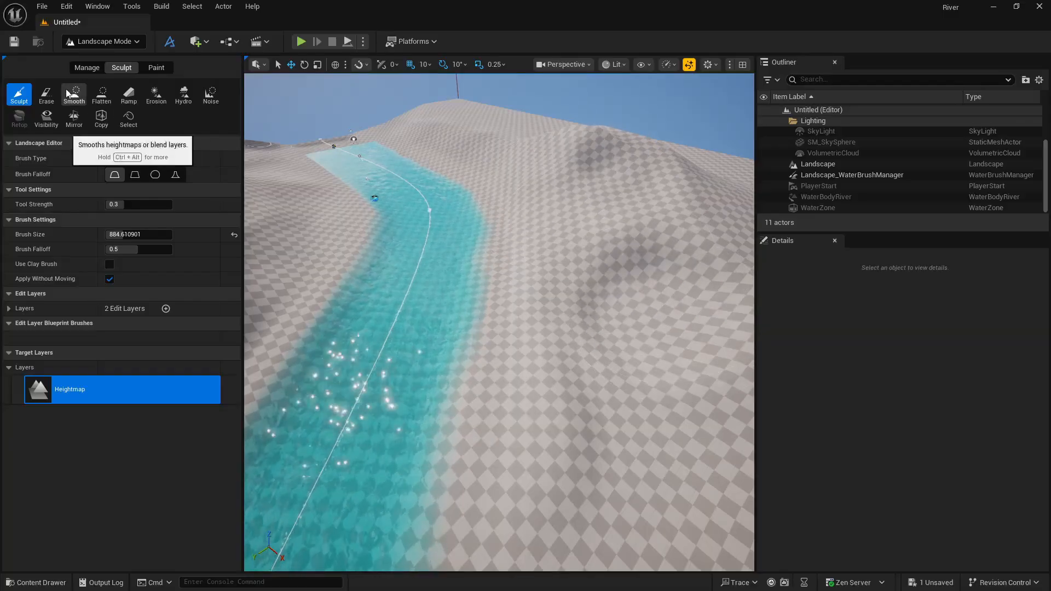
left_click(118, 42)
left_click(90, 60)
right_click_drag(410, 216, 325, 137)
key("w")
key("w")
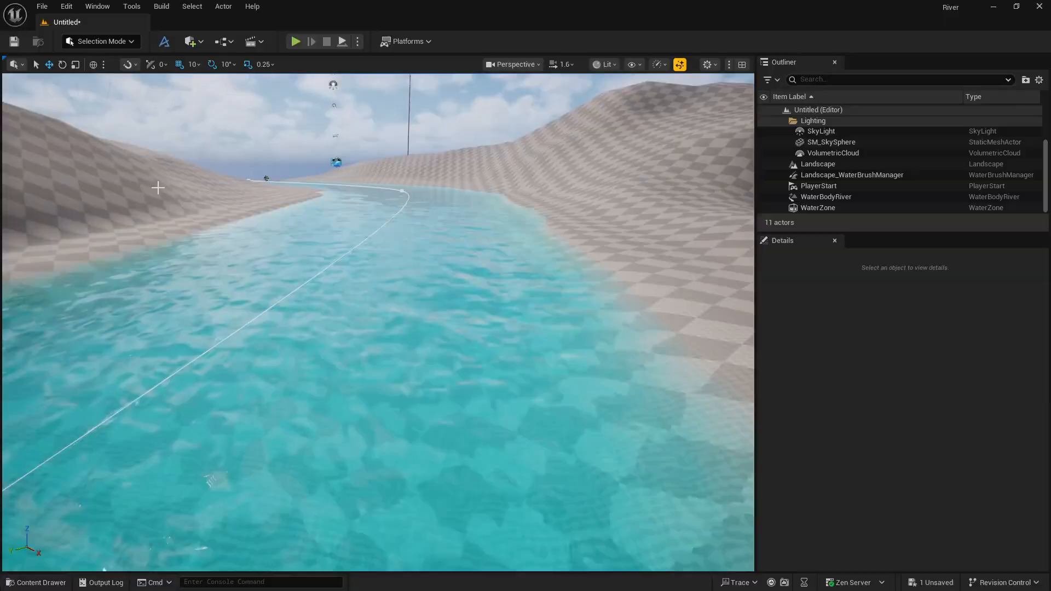
left_click(139, 39)
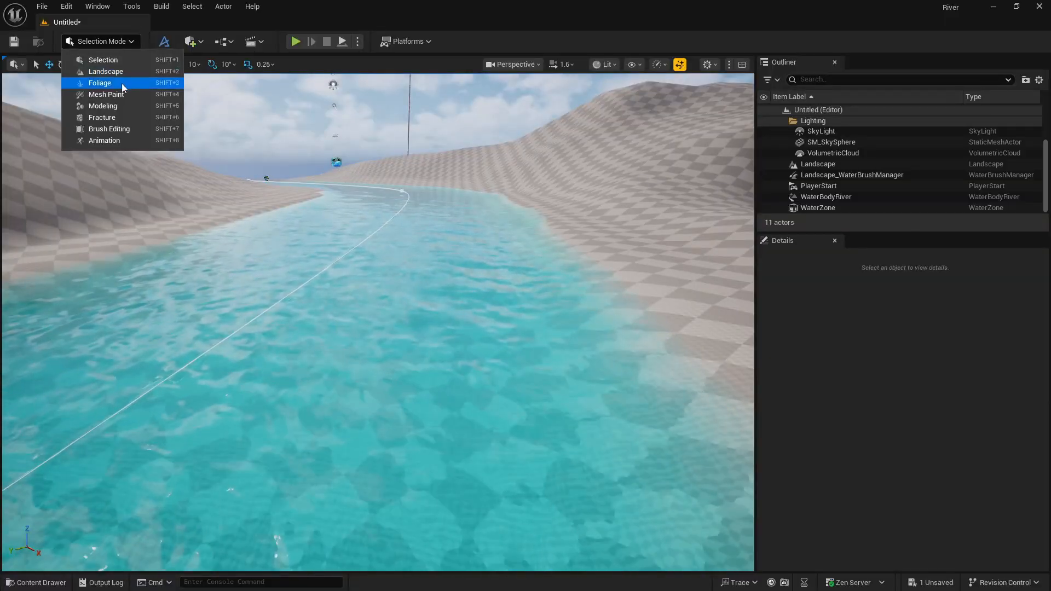
left_click(120, 69)
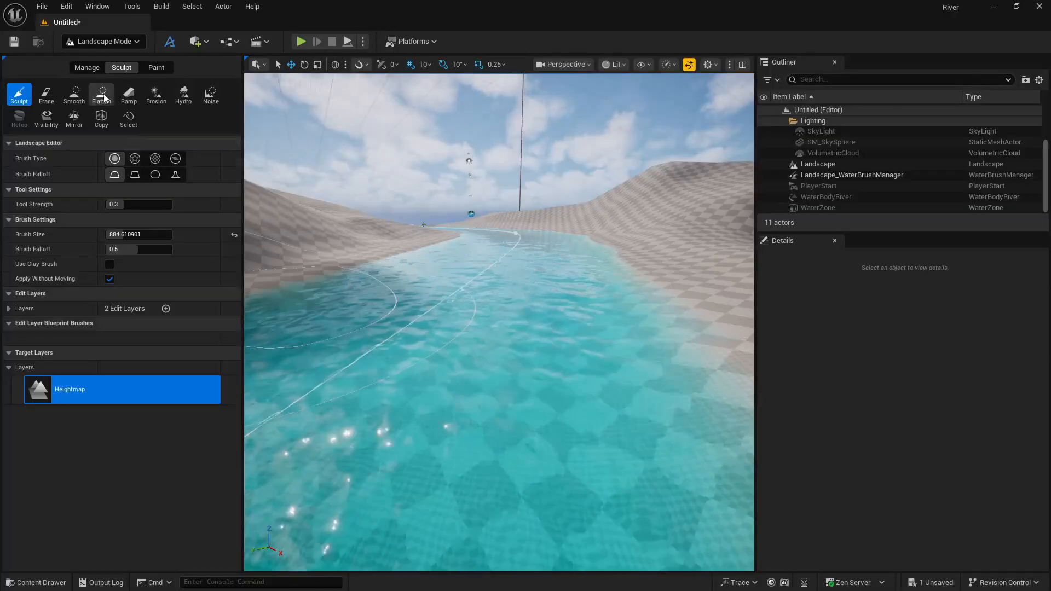
left_click(87, 42)
left_click(91, 58)
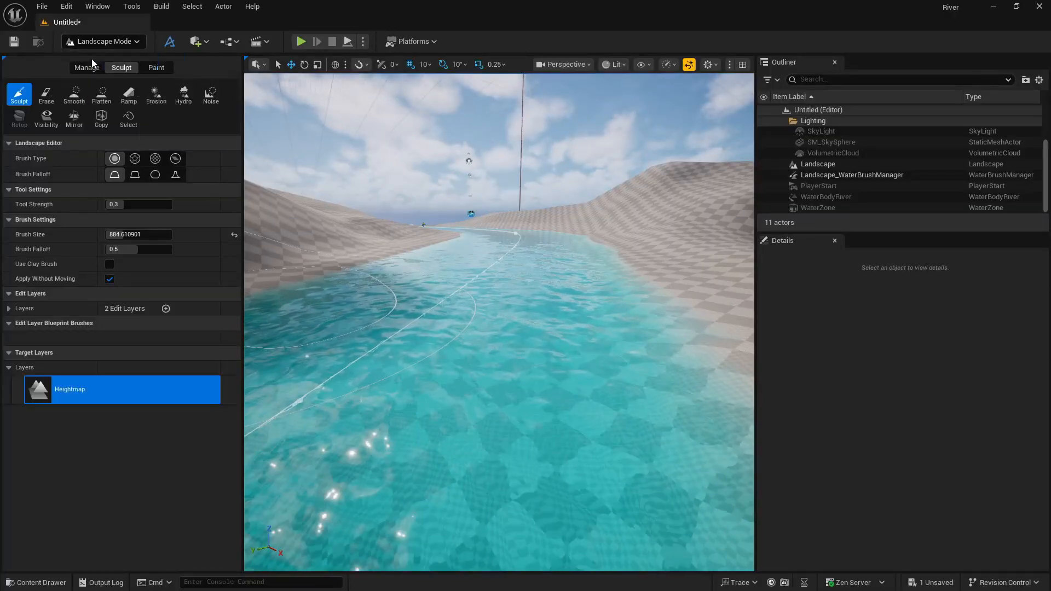
Select the landscape and review the actor commands available for it.
left_click(466, 170)
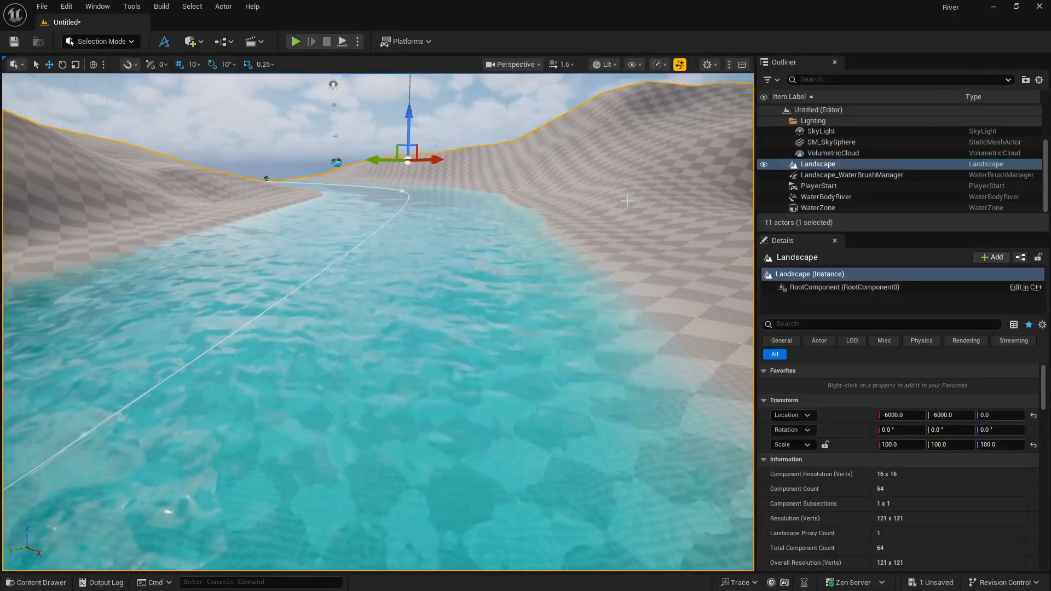
left_click(222, 6)
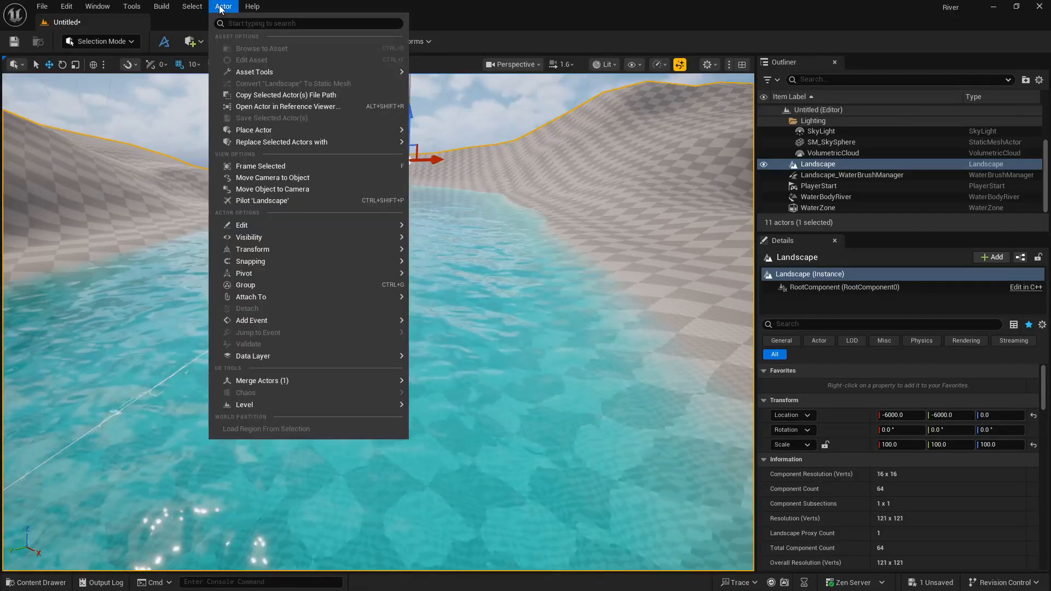
left_click(221, 8)
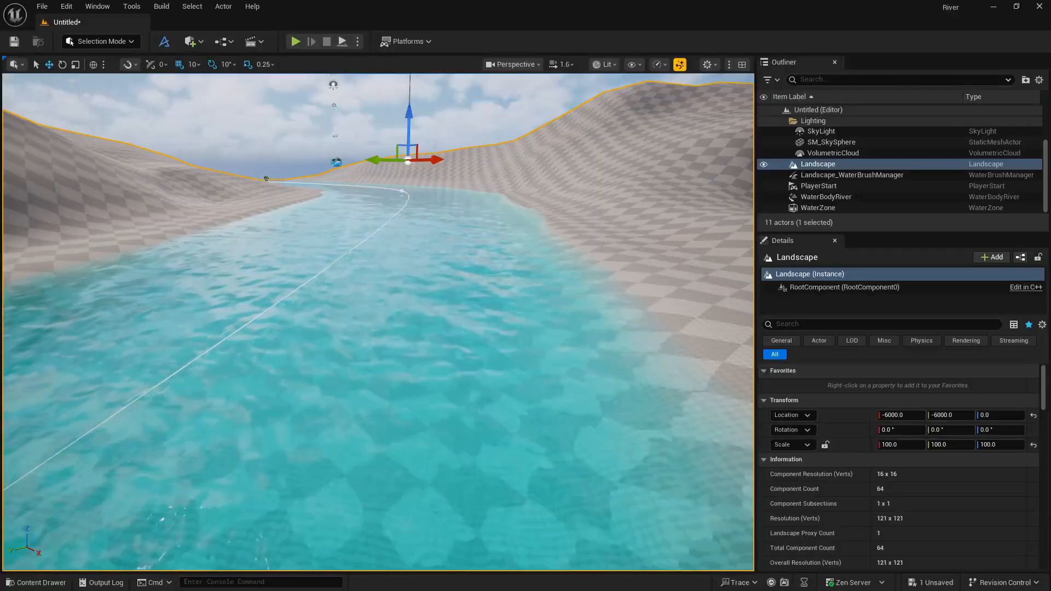
Save the current level in the Content folder under the name River.
left_click(43, 6)
left_click(76, 129)
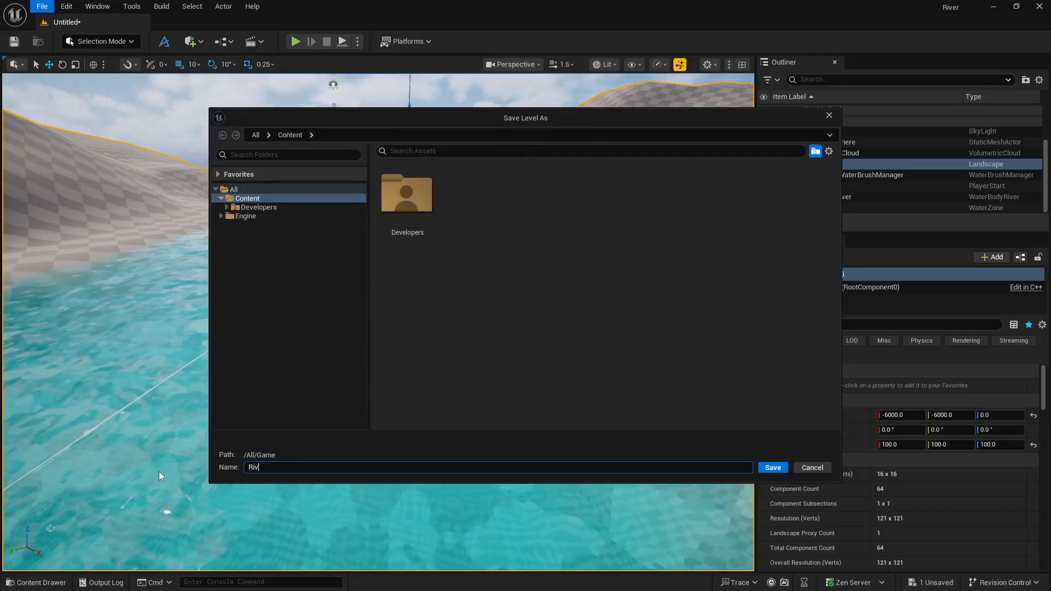
type("er")
key("Return")
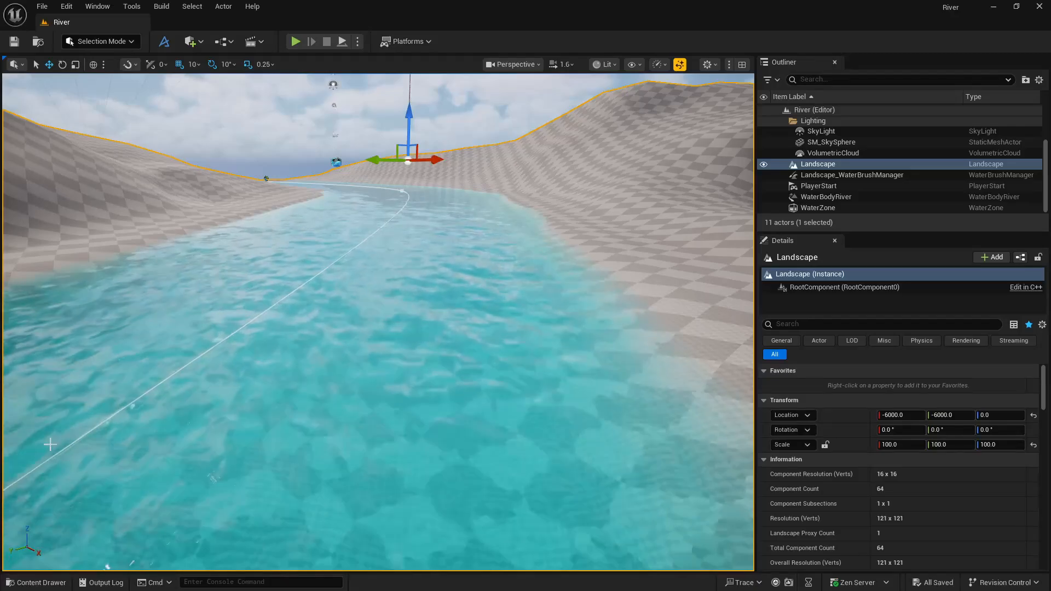
Open the project content and the Polygonflow toolbar, and check the toolbar's content browser and its view source options.
left_click(28, 584)
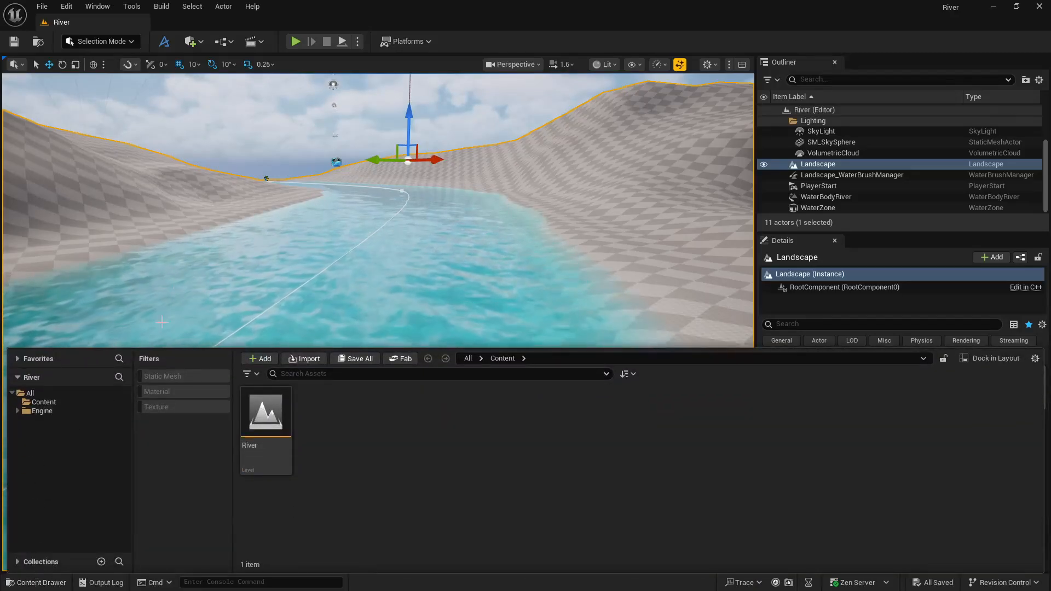
left_click(167, 45)
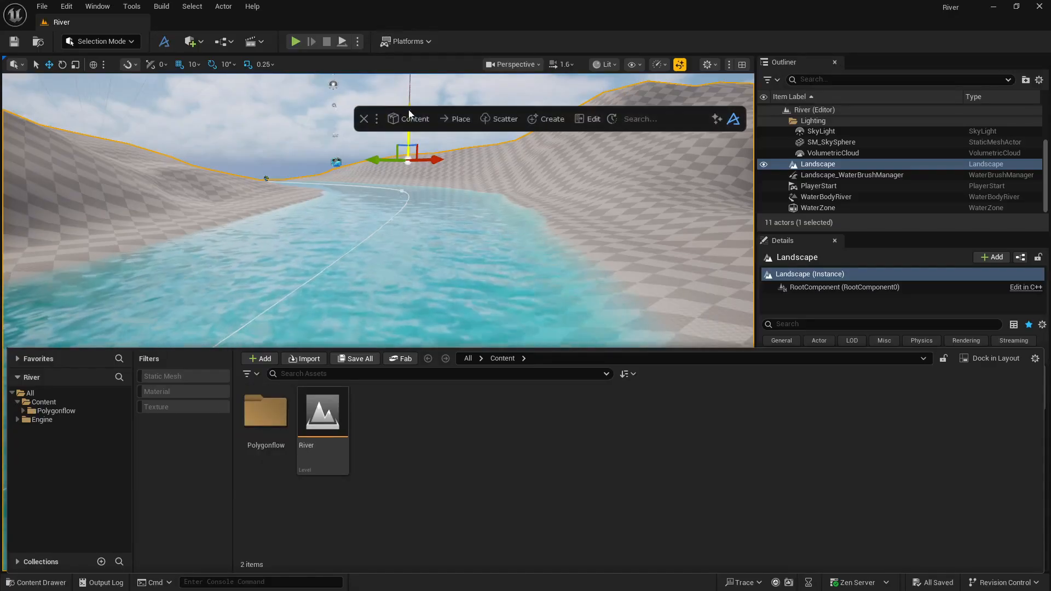
left_click(409, 116)
left_click(400, 168)
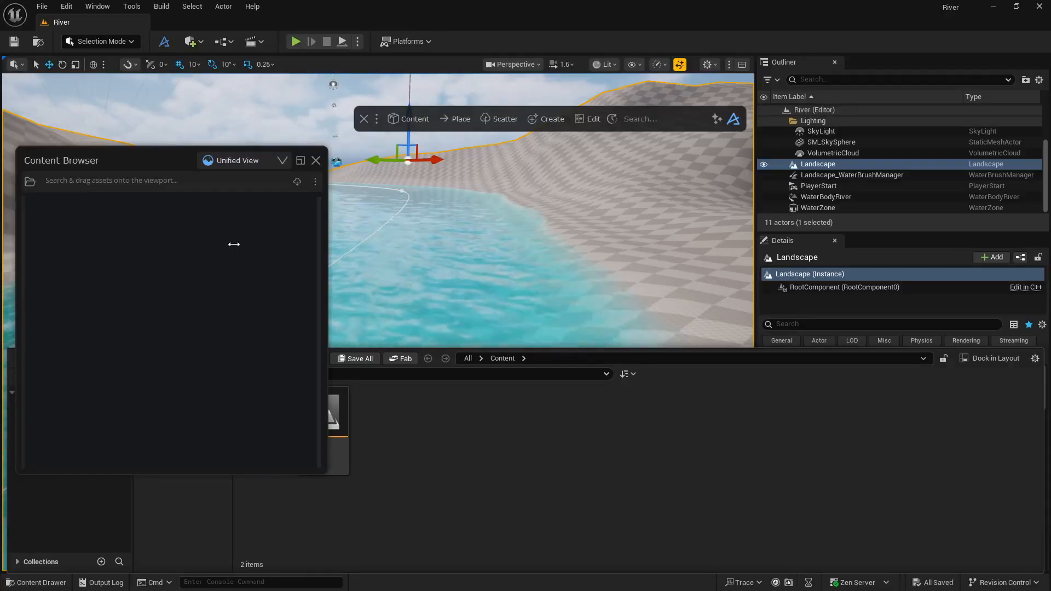
left_click(264, 160)
left_click(316, 161)
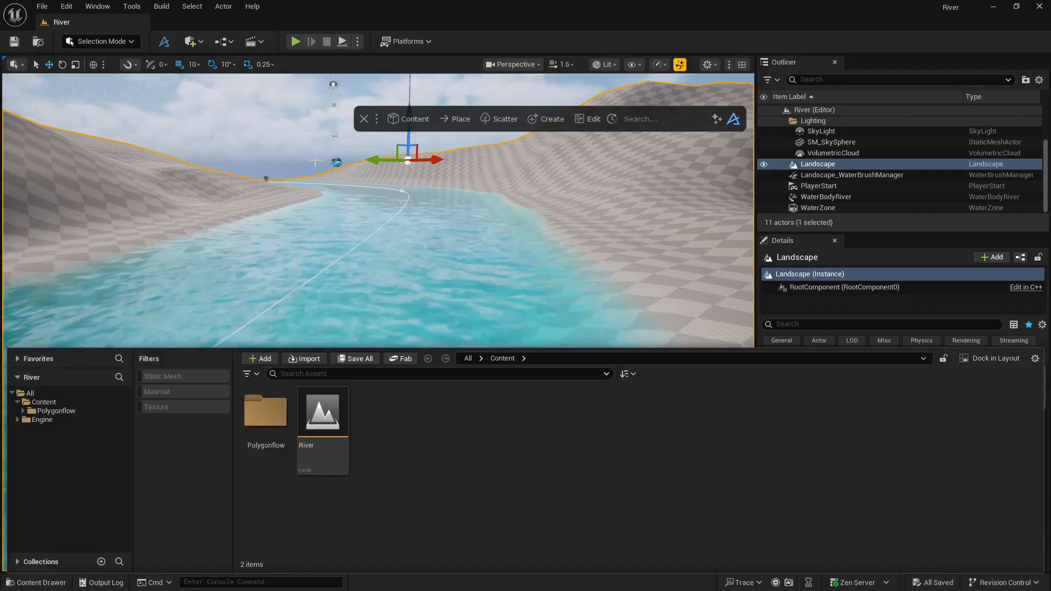
left_click(406, 120)
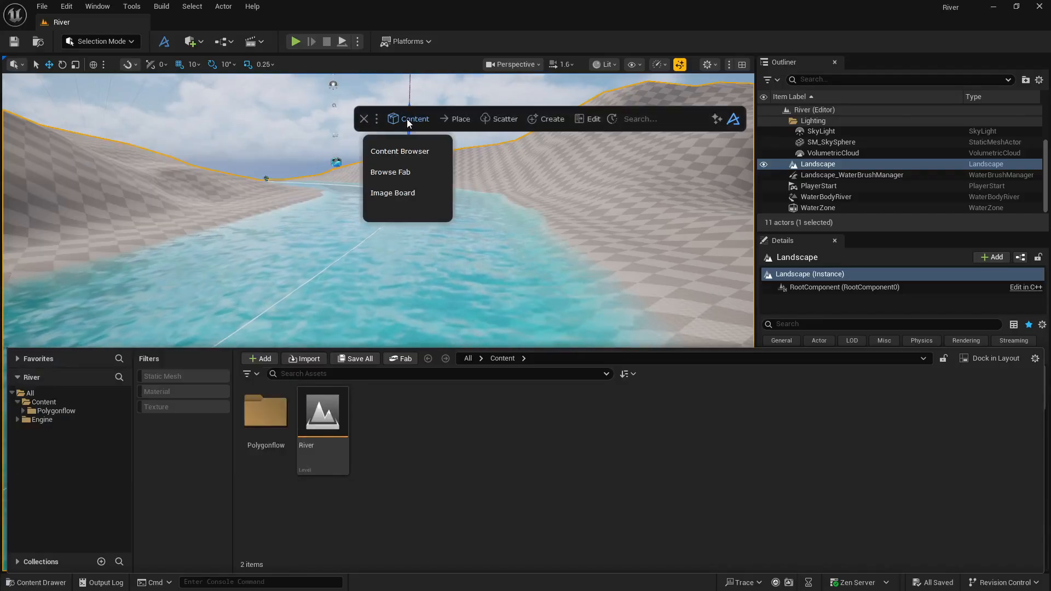
left_click(403, 171)
left_click(316, 161)
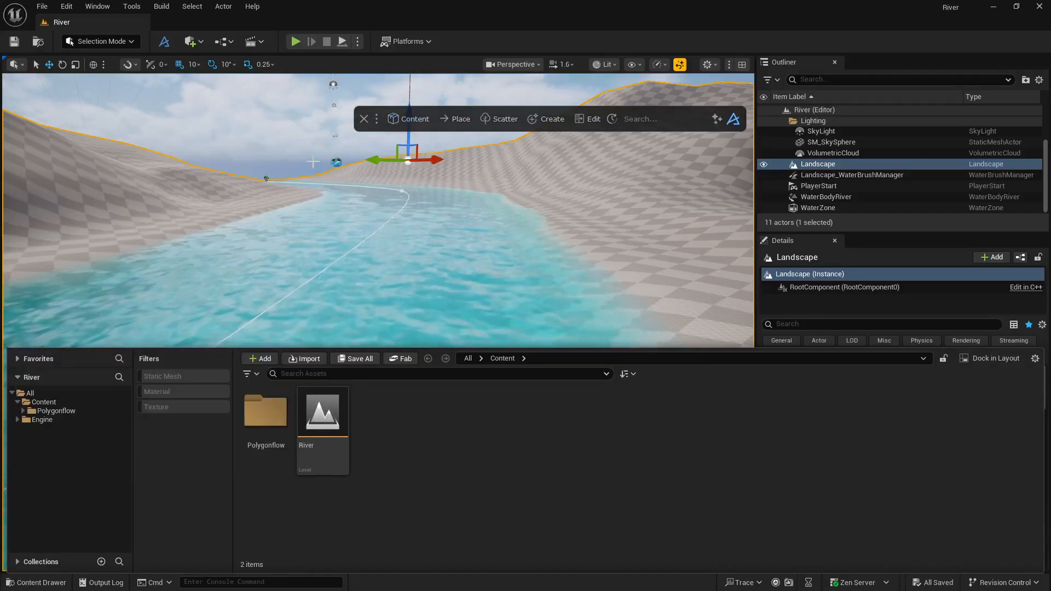
left_click(405, 119)
left_click(399, 170)
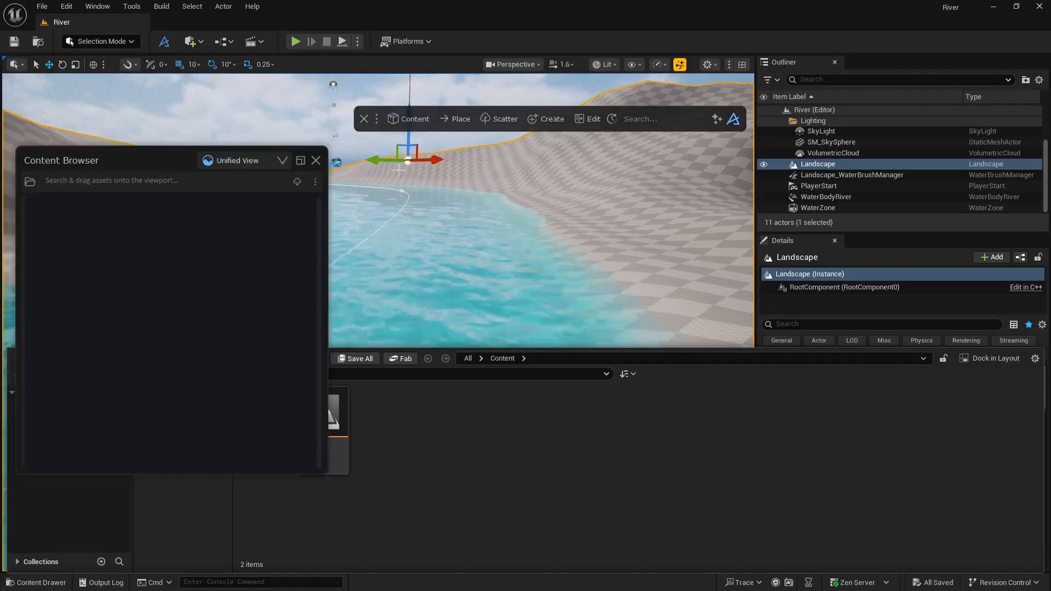
left_click(271, 163)
left_click(316, 160)
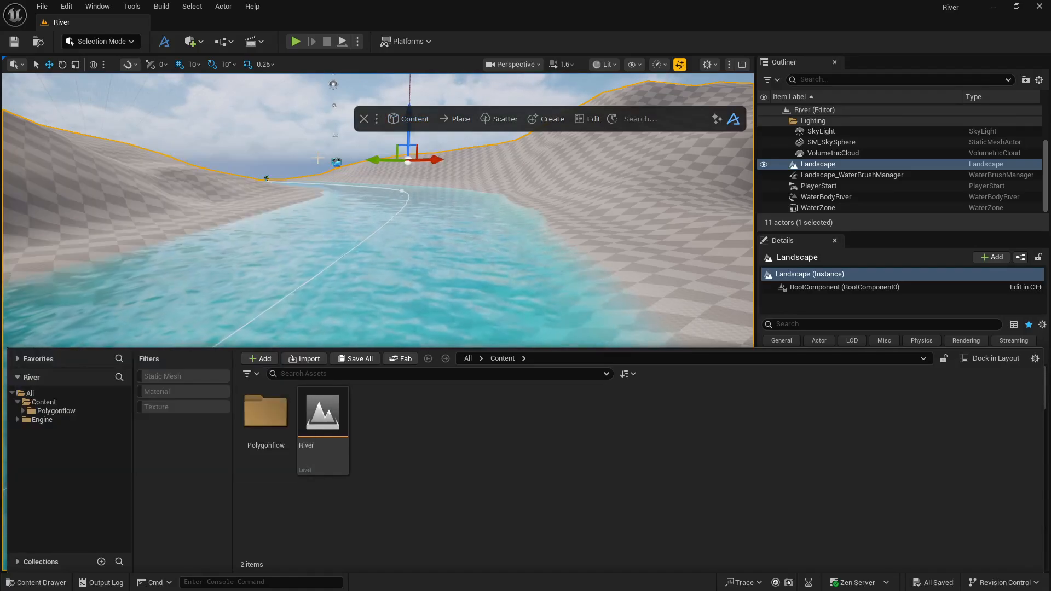
Open the Fab marketplace, reloading it when the page is unavailable, and search all products for "sand".
left_click(395, 361)
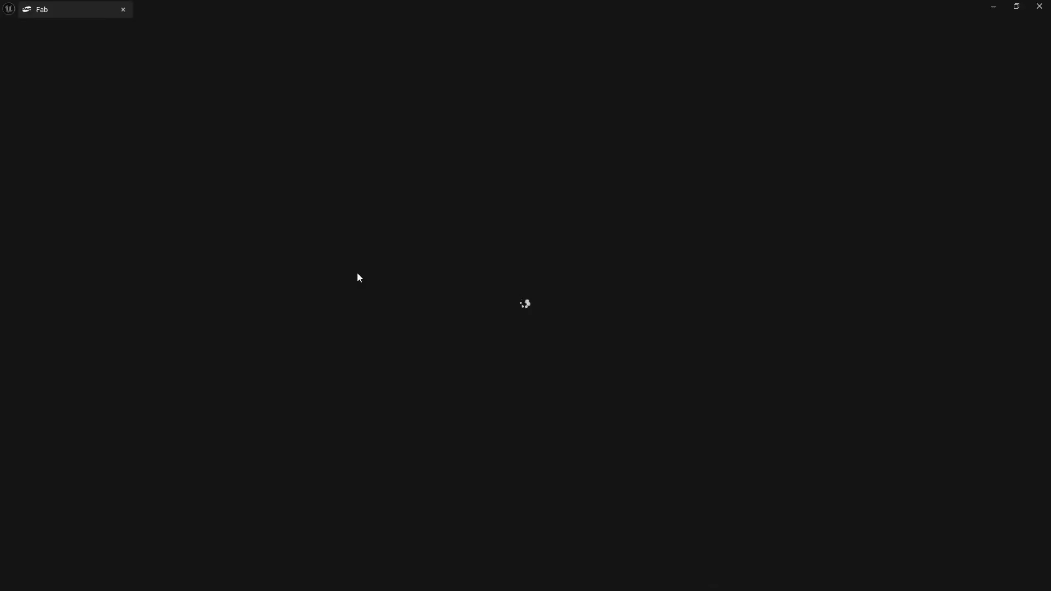
left_click(123, 10)
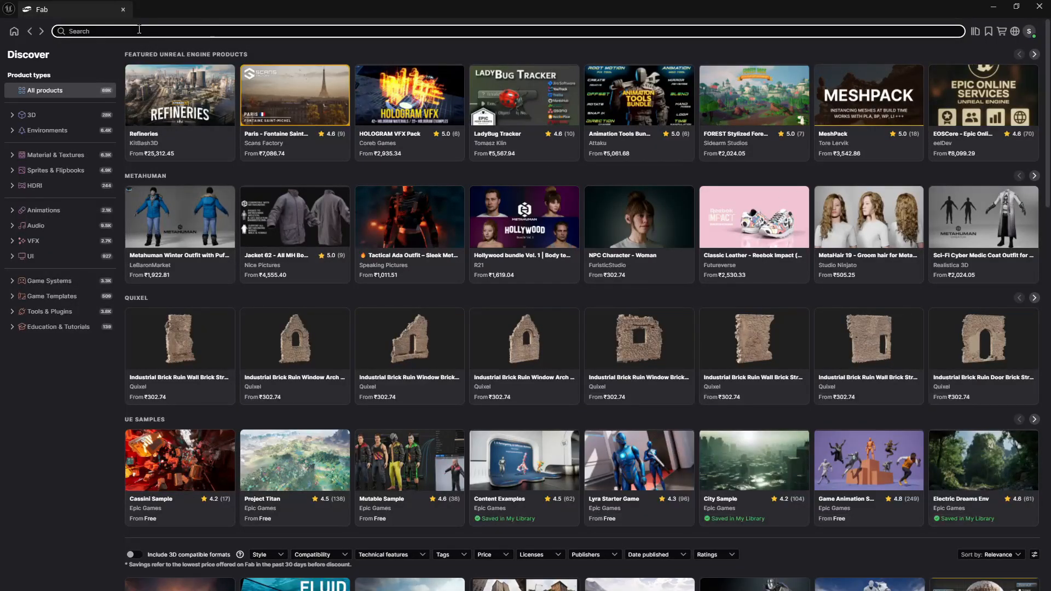
type("sand")
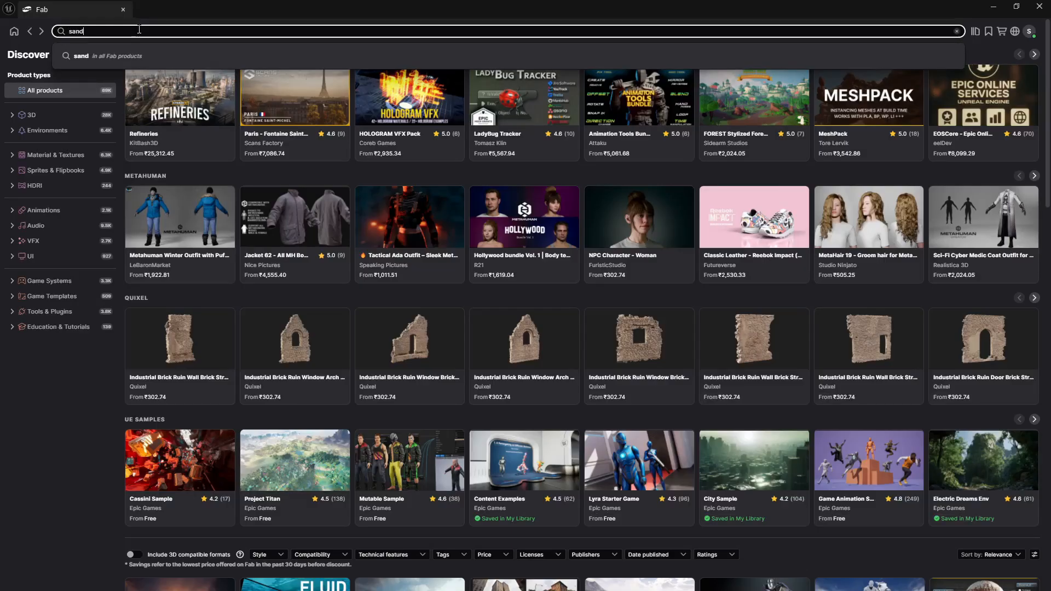
key("Return")
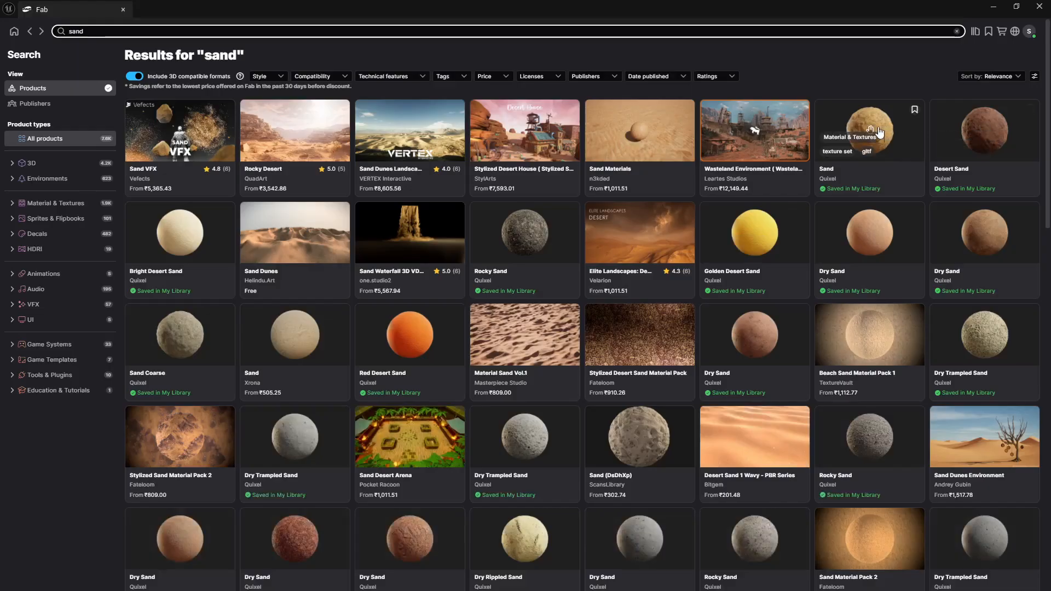
Add Quixel's Sand Coarse material to the project in High quality and return to the river level.
left_click(170, 324)
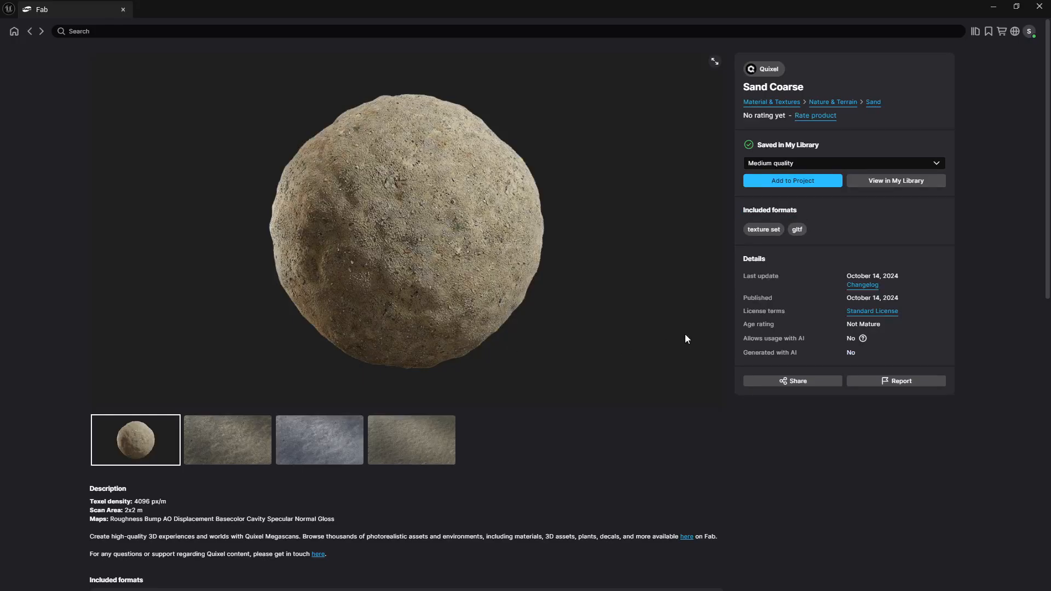
left_click(805, 164)
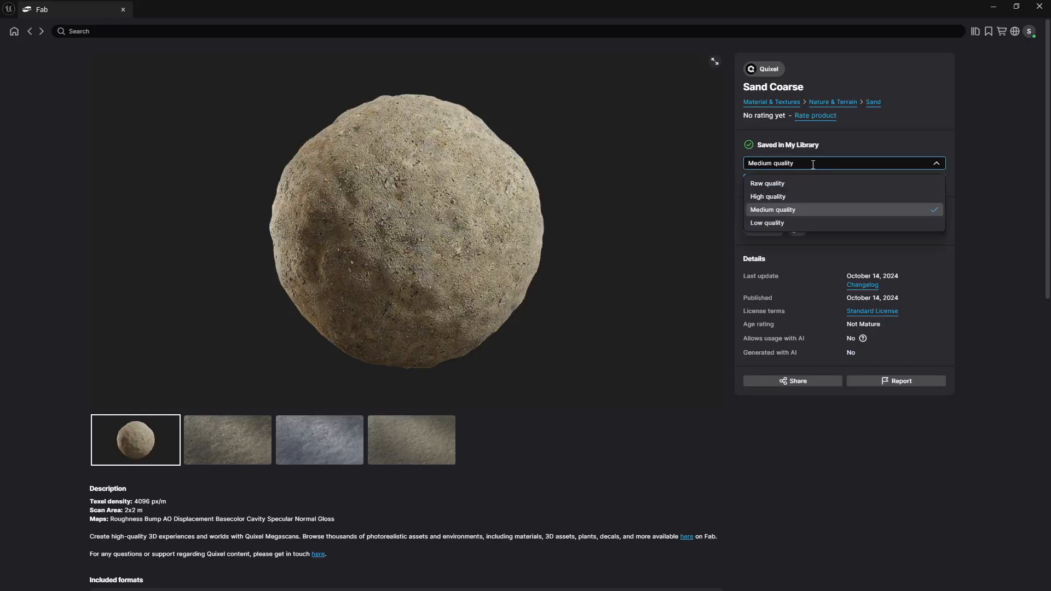
left_click(781, 199)
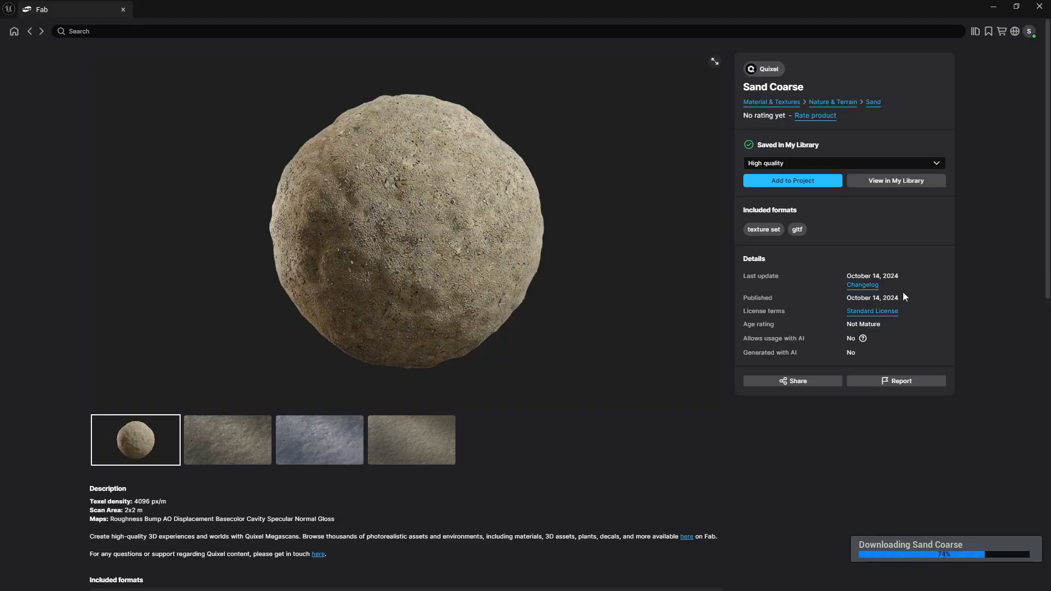
left_click(994, 8)
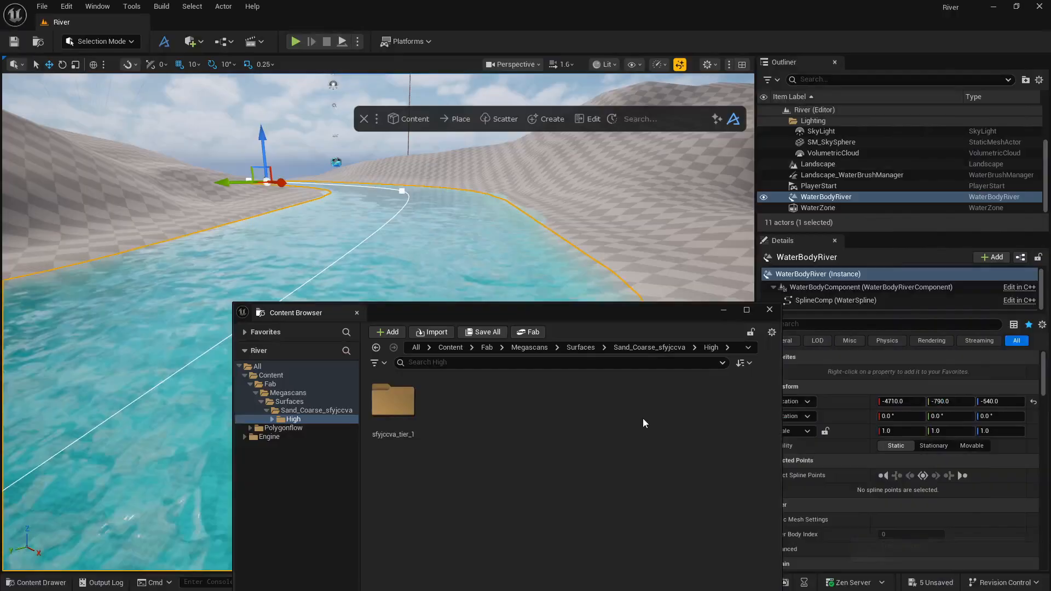
left_click(770, 310)
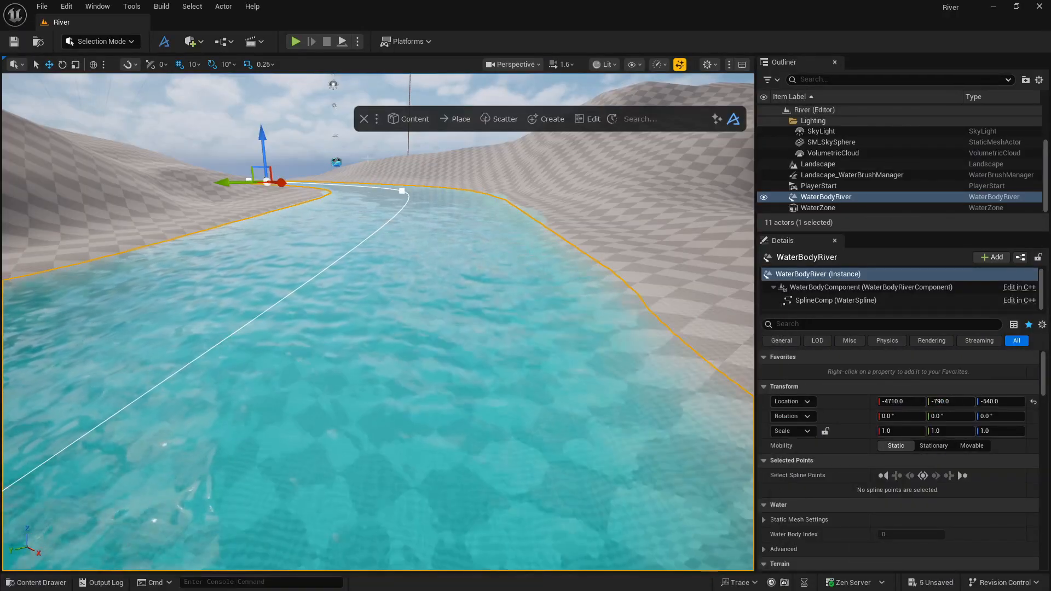
Look for the imported sand asset in the Polygonflow content browser's Unified View, and close that browser.
left_click(415, 119)
left_click(400, 151)
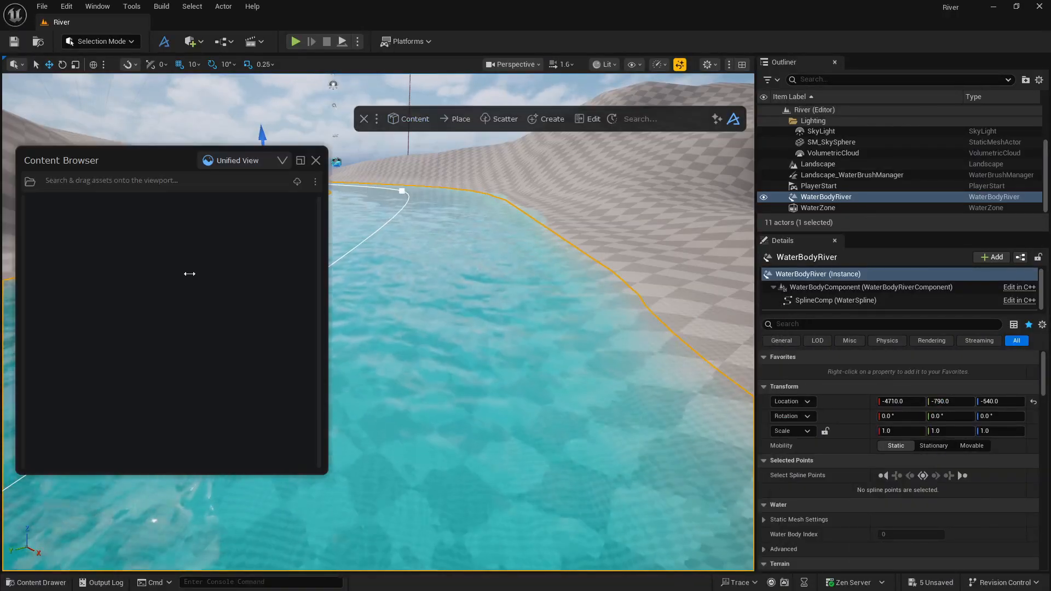
left_click(316, 160)
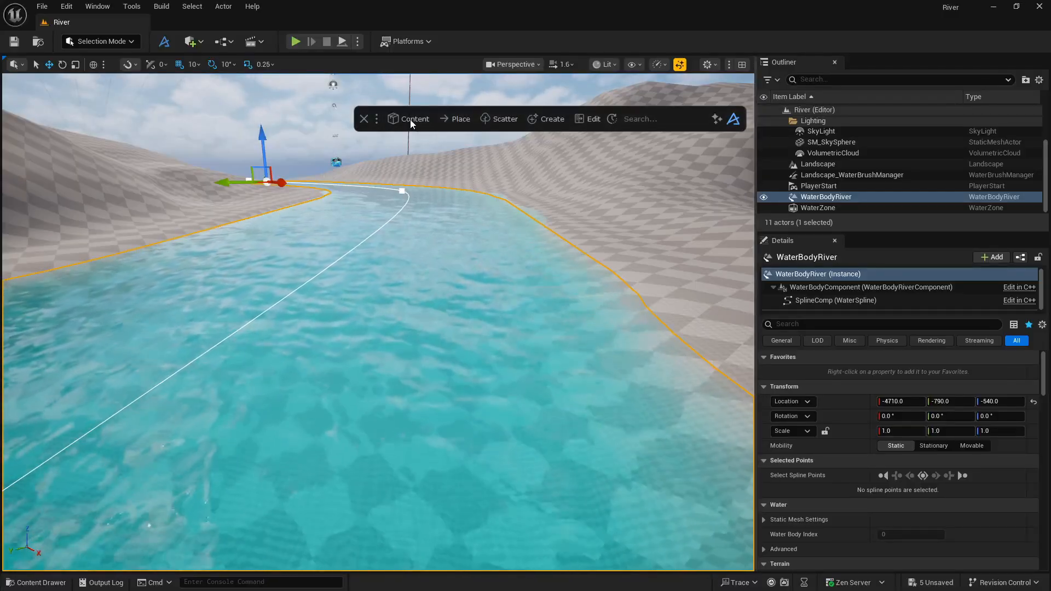
left_click(410, 119)
left_click(405, 151)
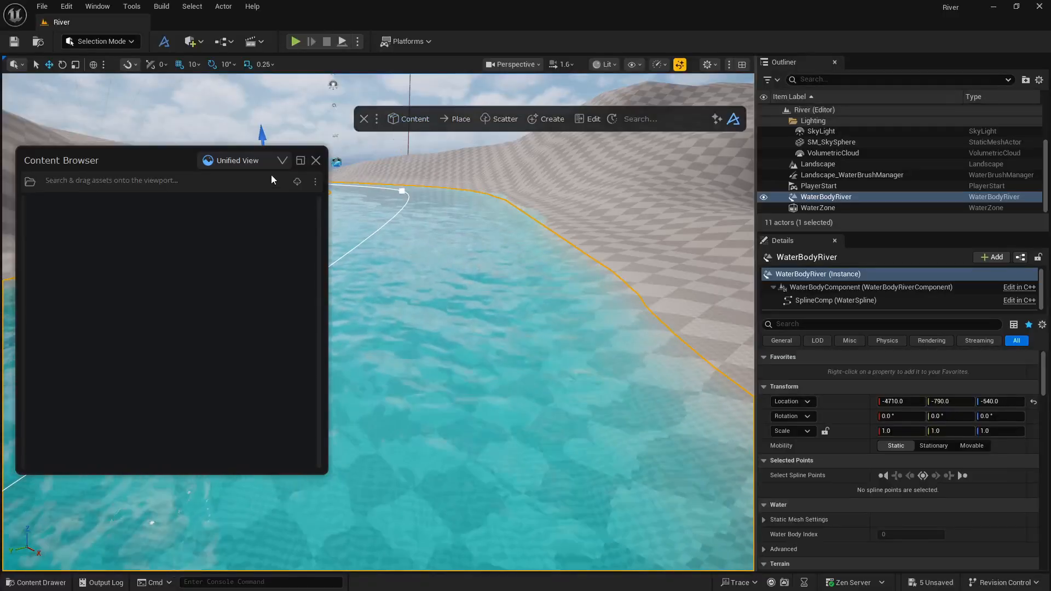
left_click(319, 161)
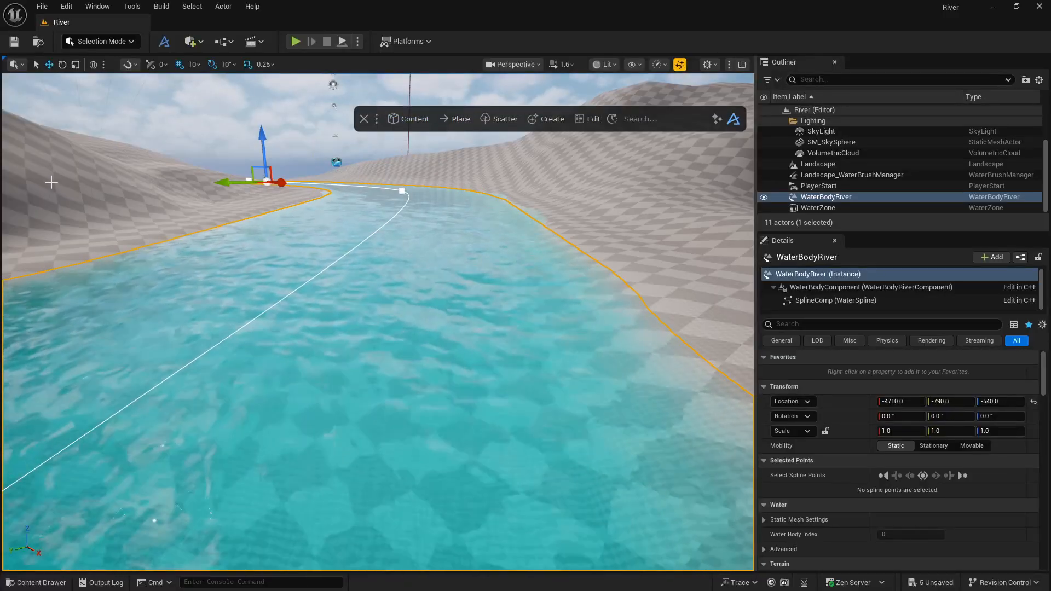
Select the landscape, find its Landscape Material property, and browse to the Materials folder of the imported high-quality Sand_Coarse surface.
left_click(51, 183)
scroll(865, 500, "down", 6)
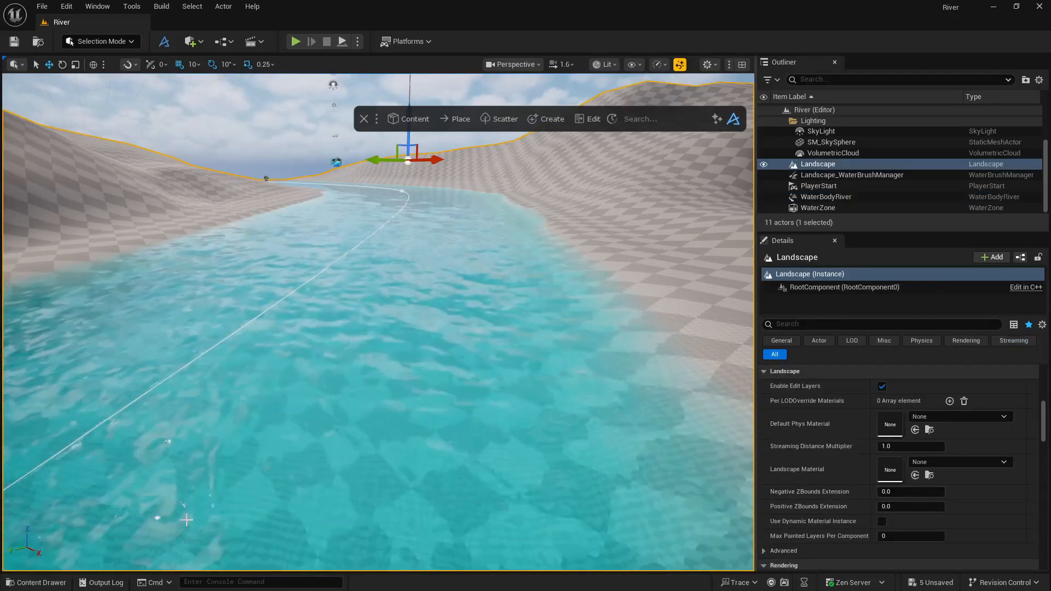
left_click(66, 583)
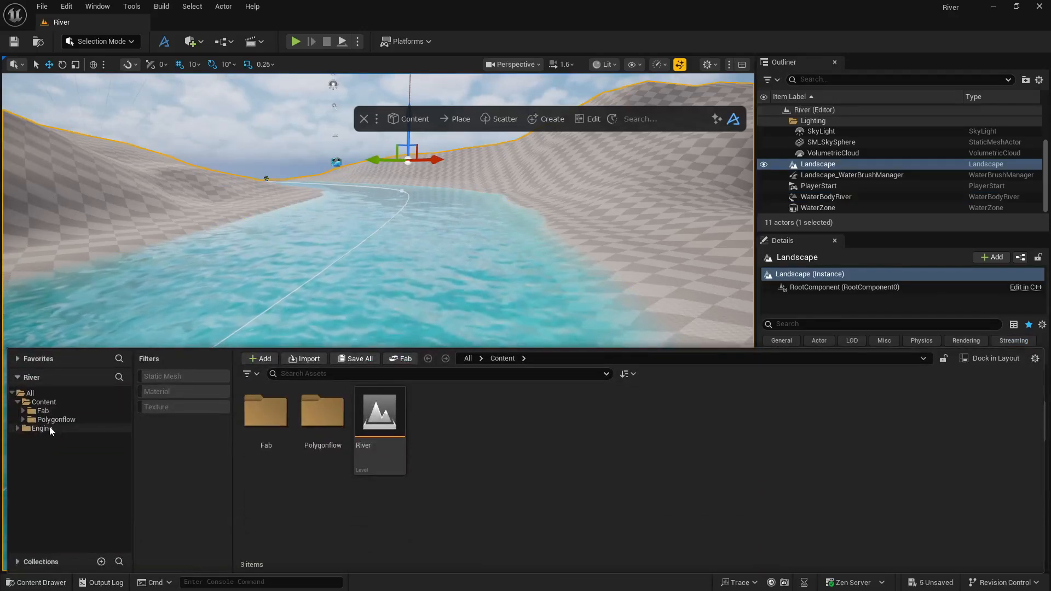
left_click(48, 412)
double_click(268, 416)
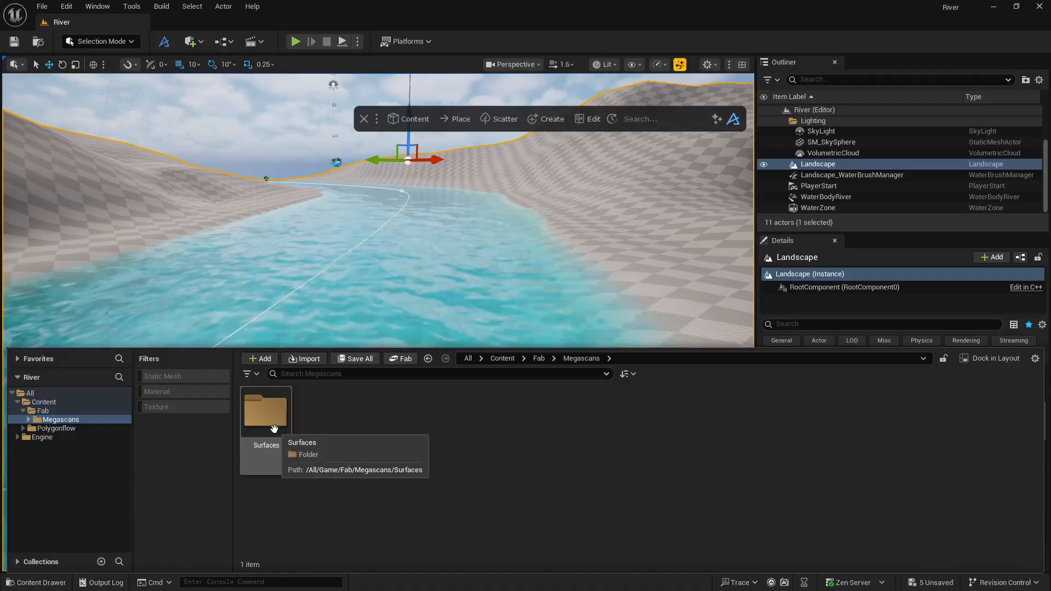
double_click(274, 428)
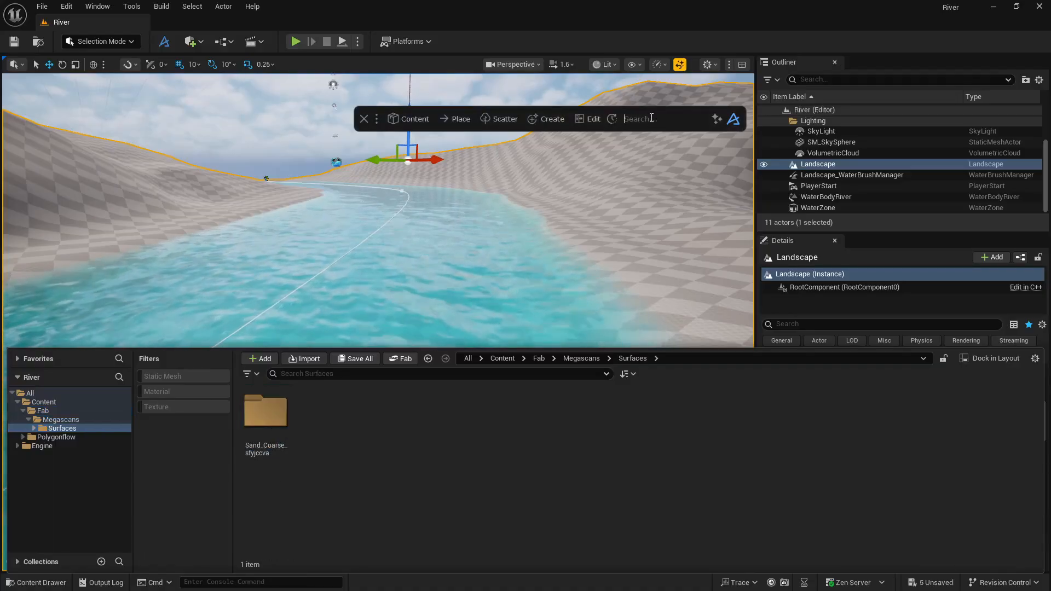
double_click(264, 419)
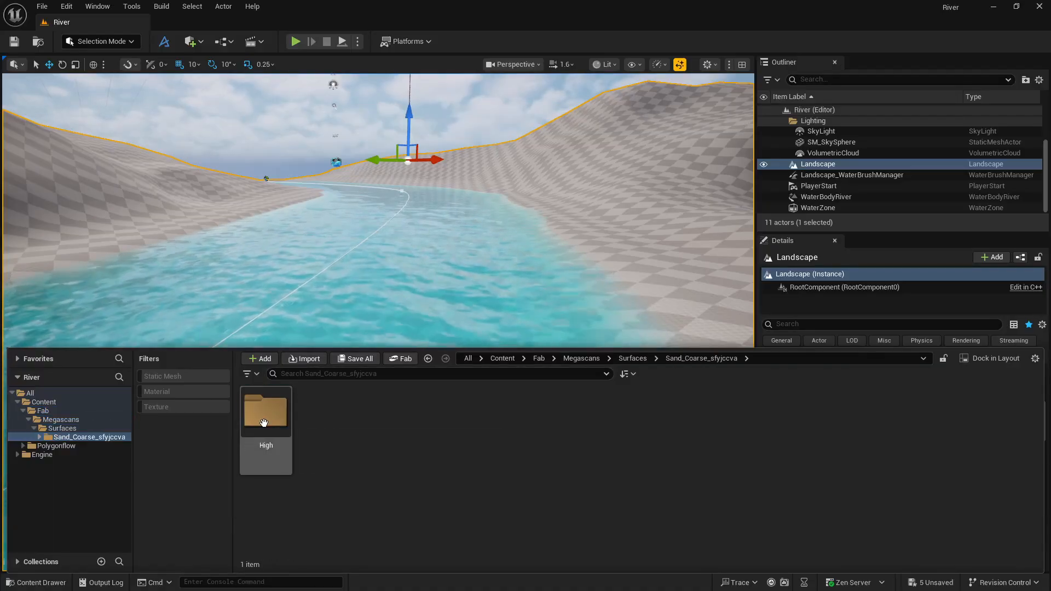
double_click(267, 410)
double_click(266, 411)
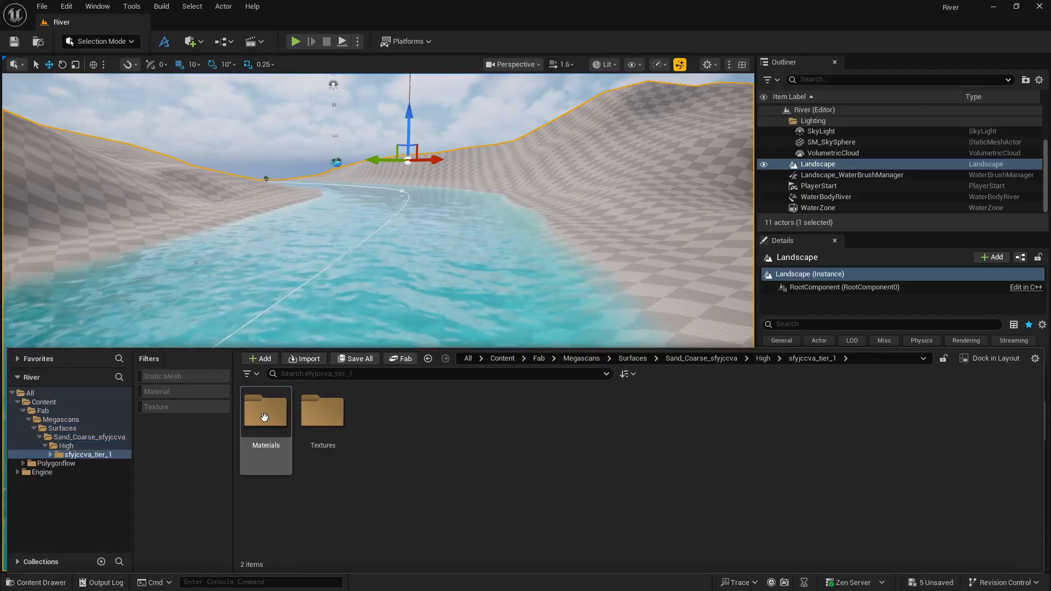
double_click(267, 413)
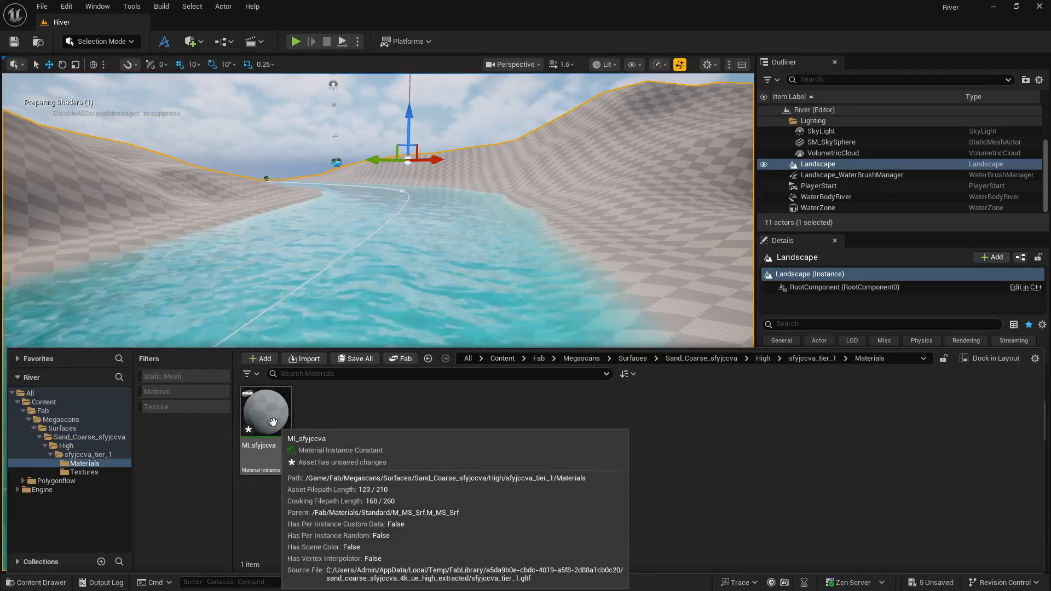
Assign the material instance MI_sfyjccva as the Landscape Material.
left_click(270, 424)
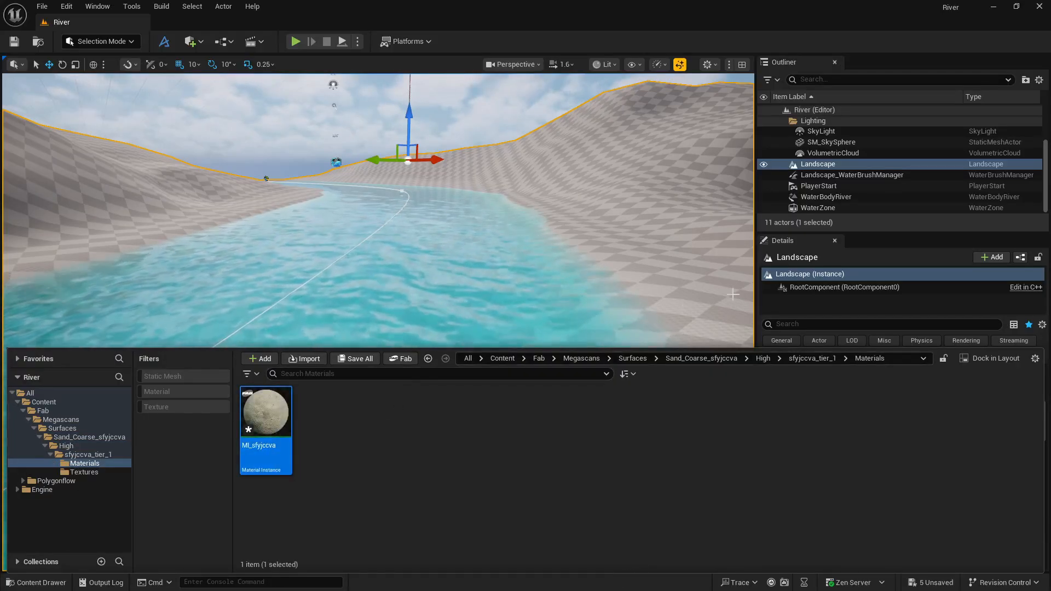
left_click(806, 242)
left_click(915, 475)
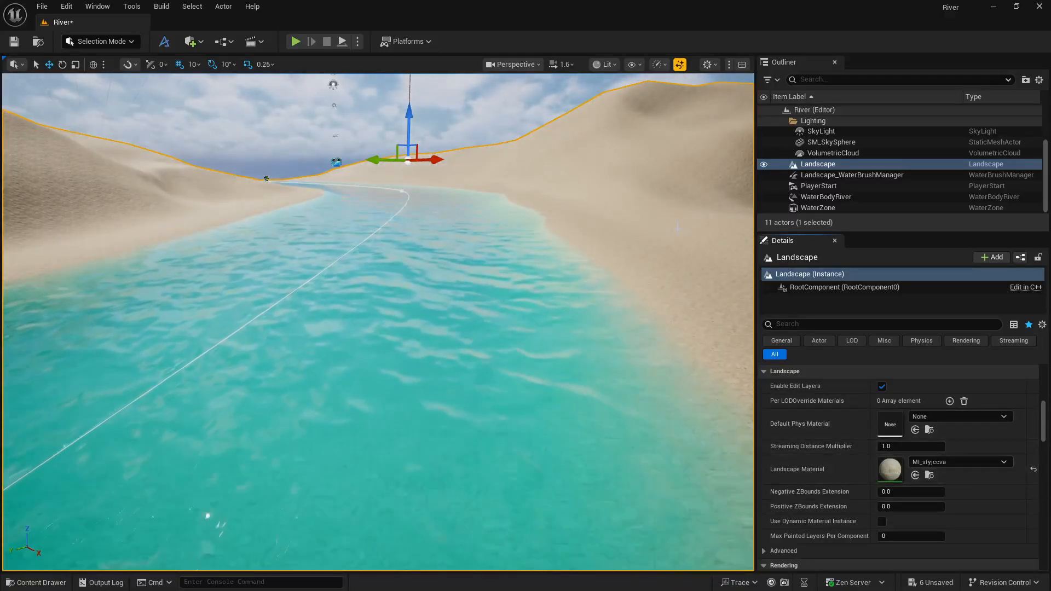
Open the landscape's MI_sfyjccva material instance, enable the global Tiling override and set it to 3.
double_click(889, 468)
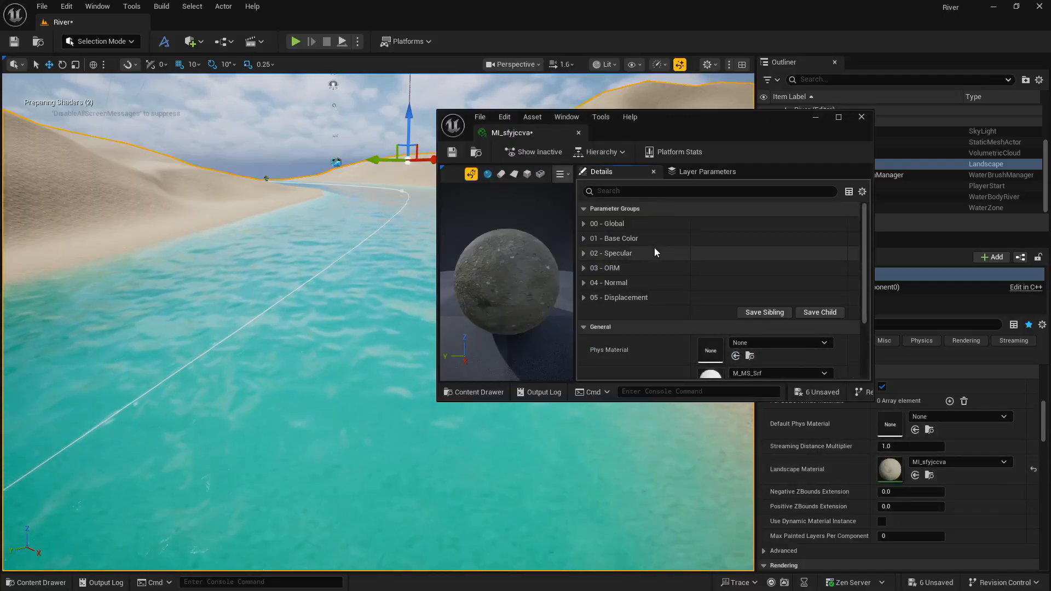
left_click(585, 223)
left_click(602, 239)
left_click(733, 238)
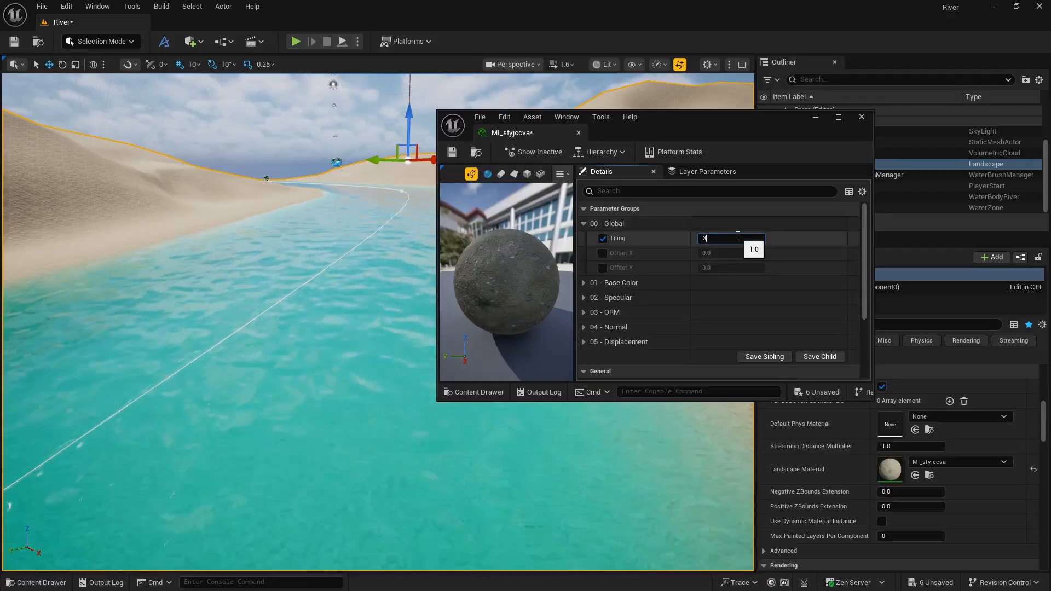
type("3")
key("Return")
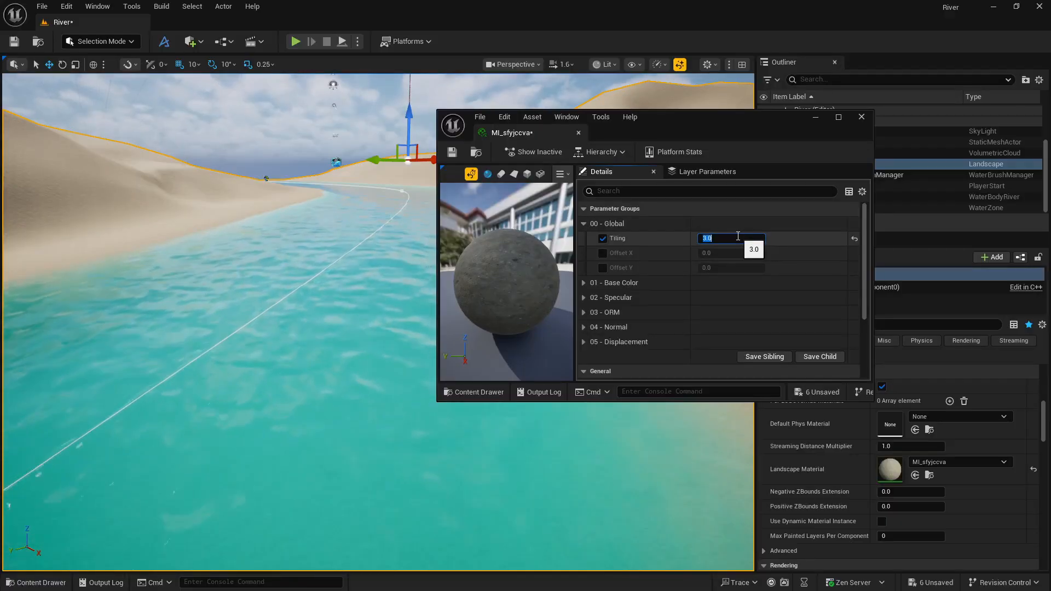
Try global Tiling values of 1 and 0.3 on the sand material instance.
type("1")
key("Return")
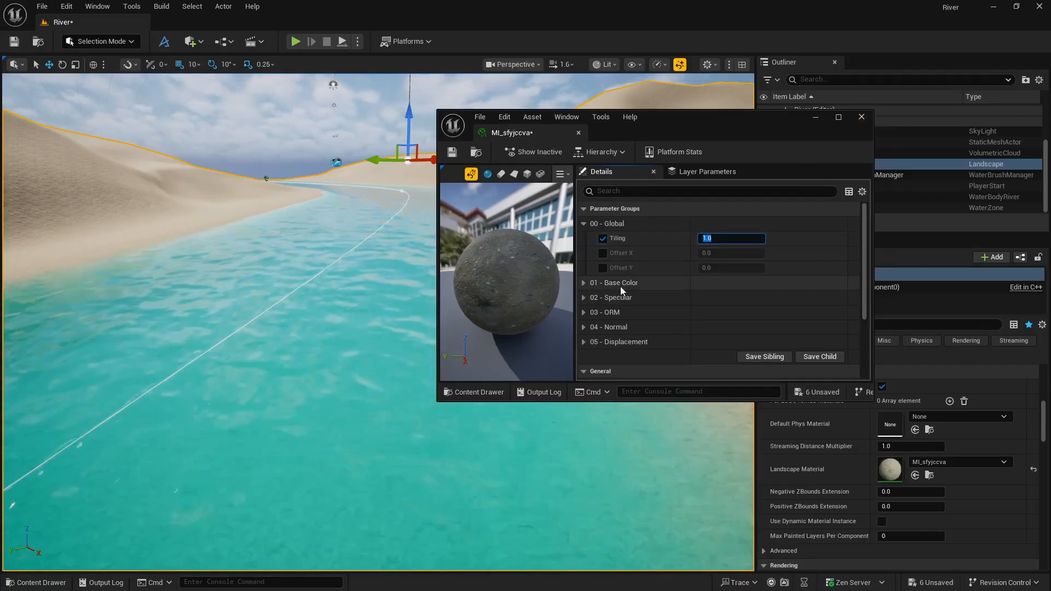
type("0.3")
key("Return")
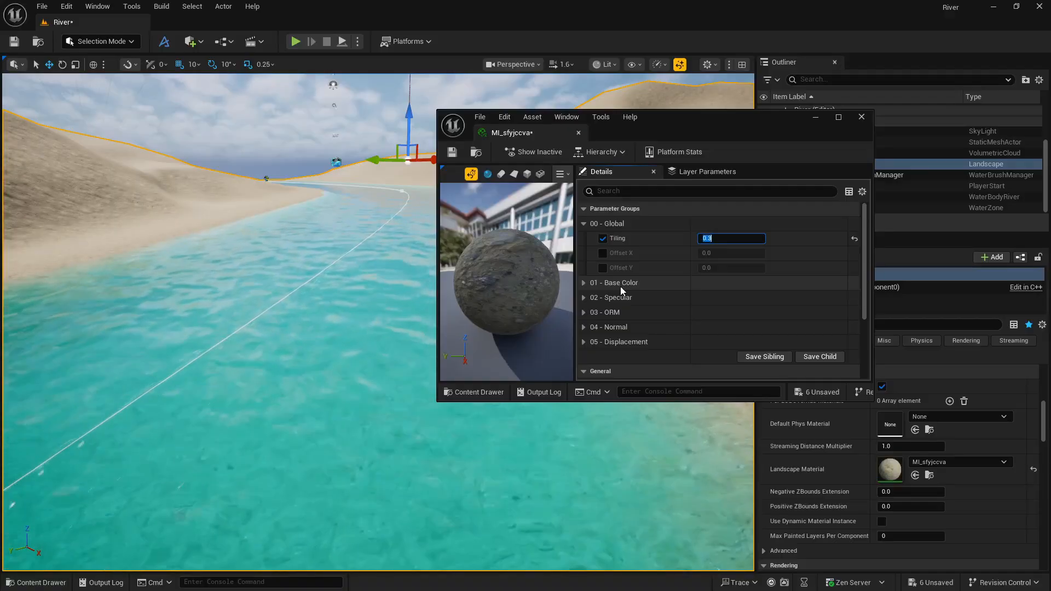
Set the sand material instance's global Tiling to 0.5 and close its editor.
key("BackSpace")
type("0.5")
key("Return")
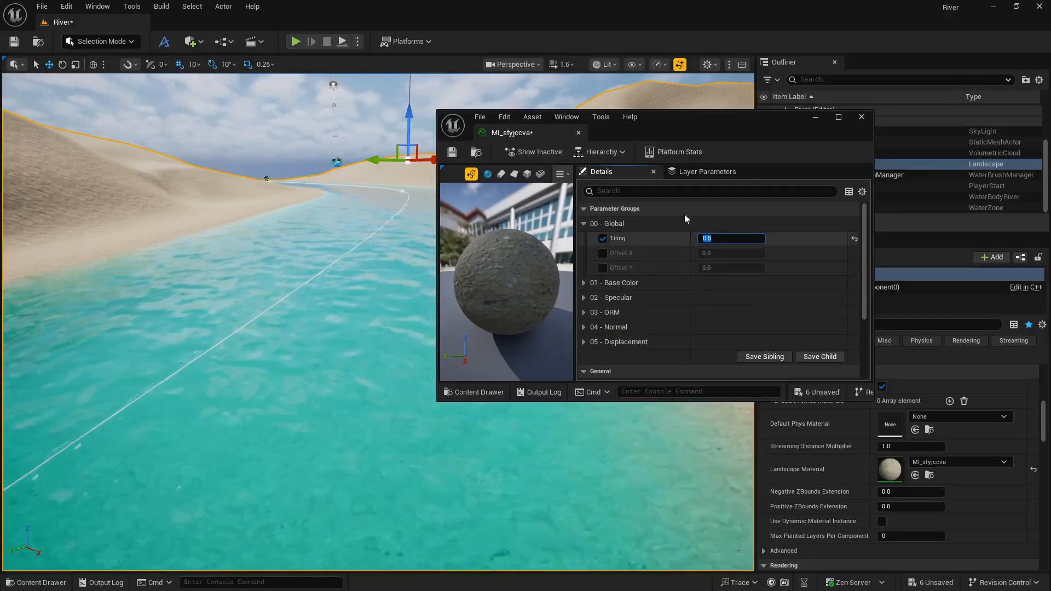
left_click(862, 117)
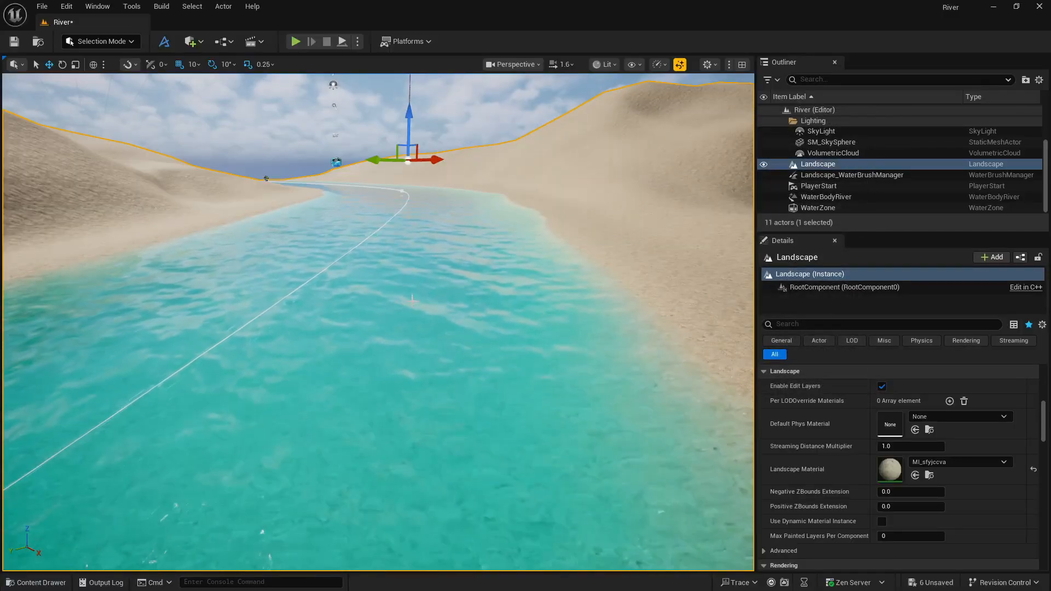
Open the Fab library and search all its products for "rock".
left_click(36, 583)
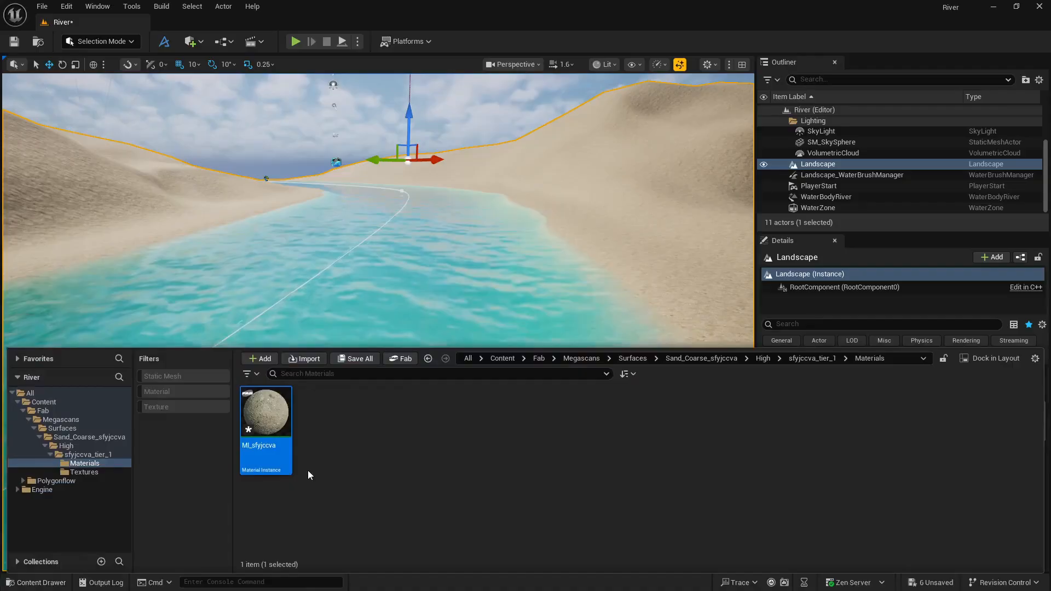
left_click(400, 359)
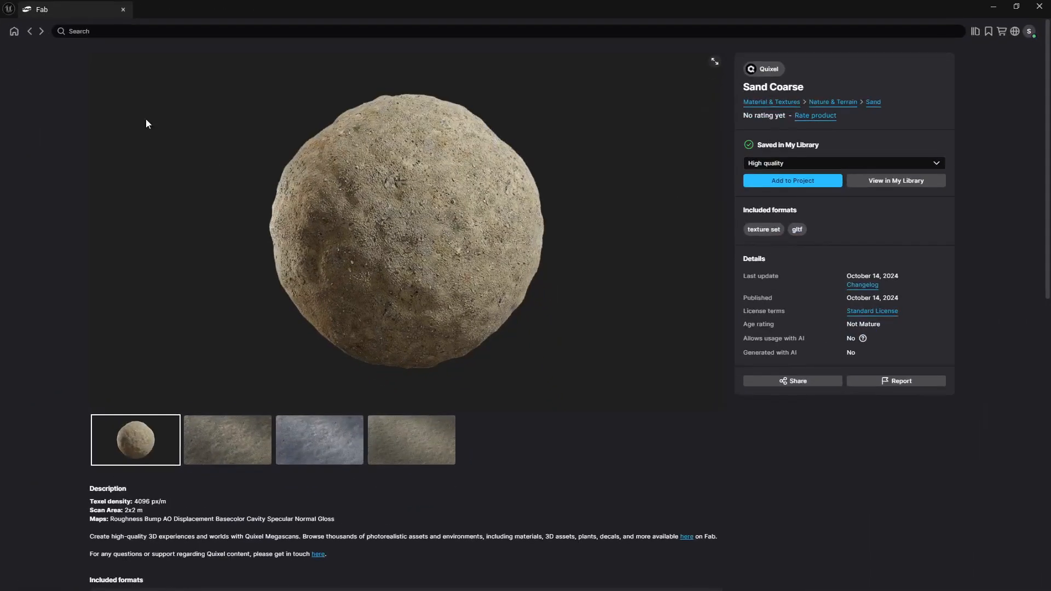
left_click(30, 32)
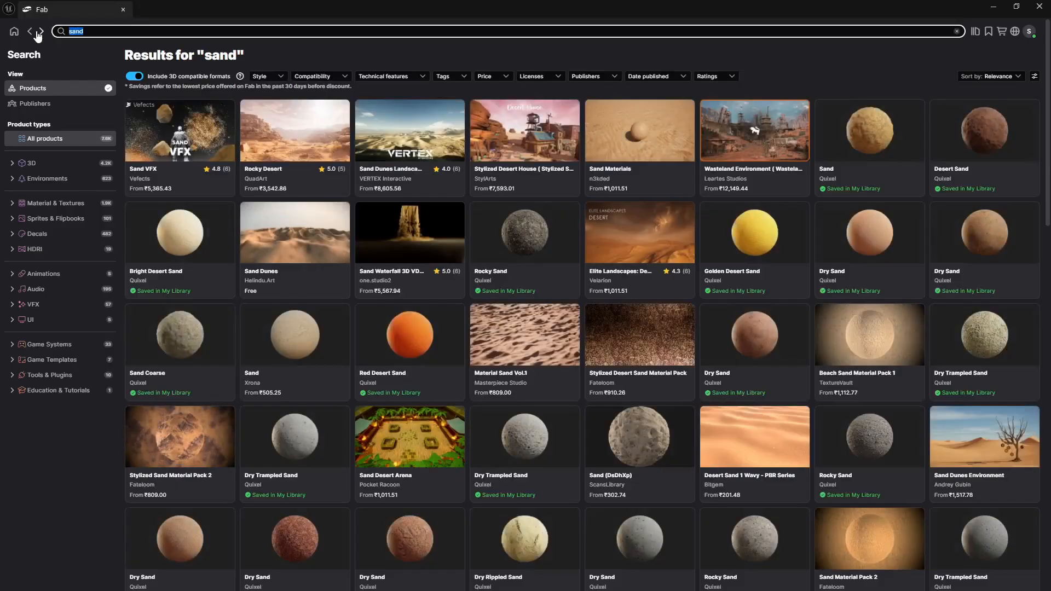
type("rock")
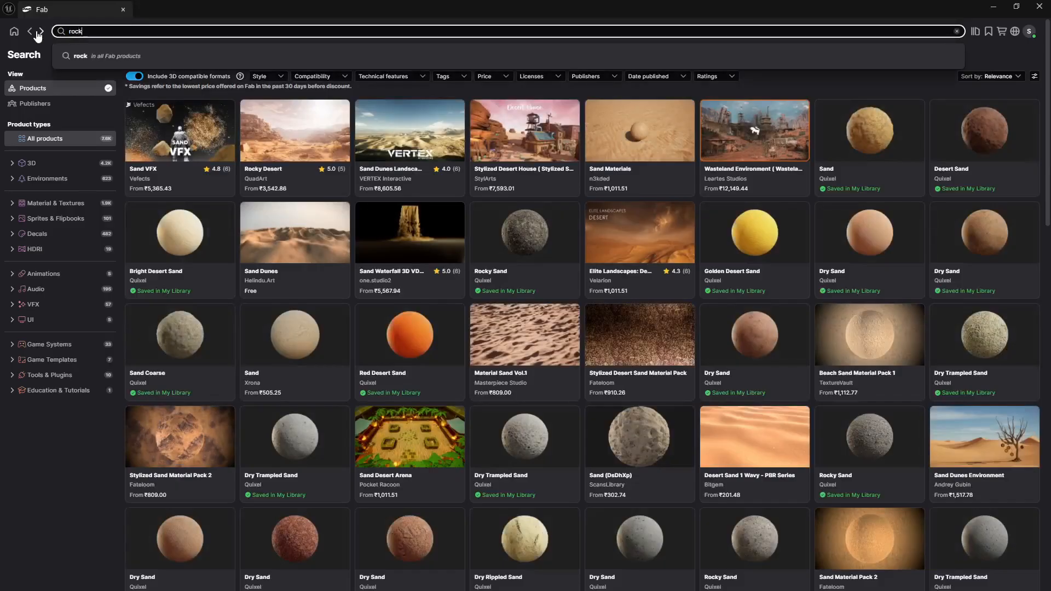
key("Return")
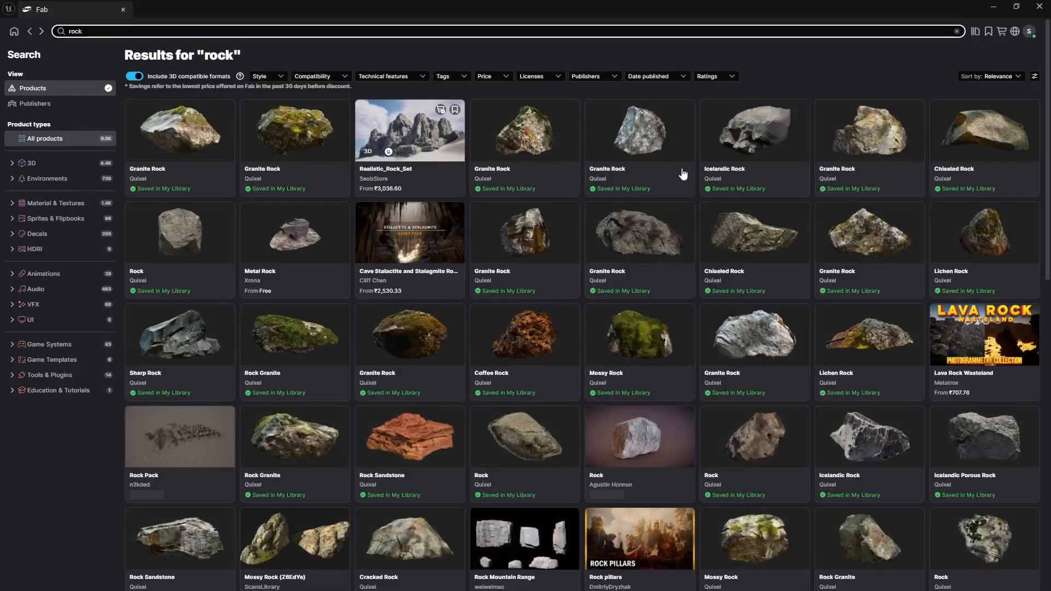
Add Quixel's Icelandic Rock to the project in High quality and minimize the Fab window.
left_click(765, 129)
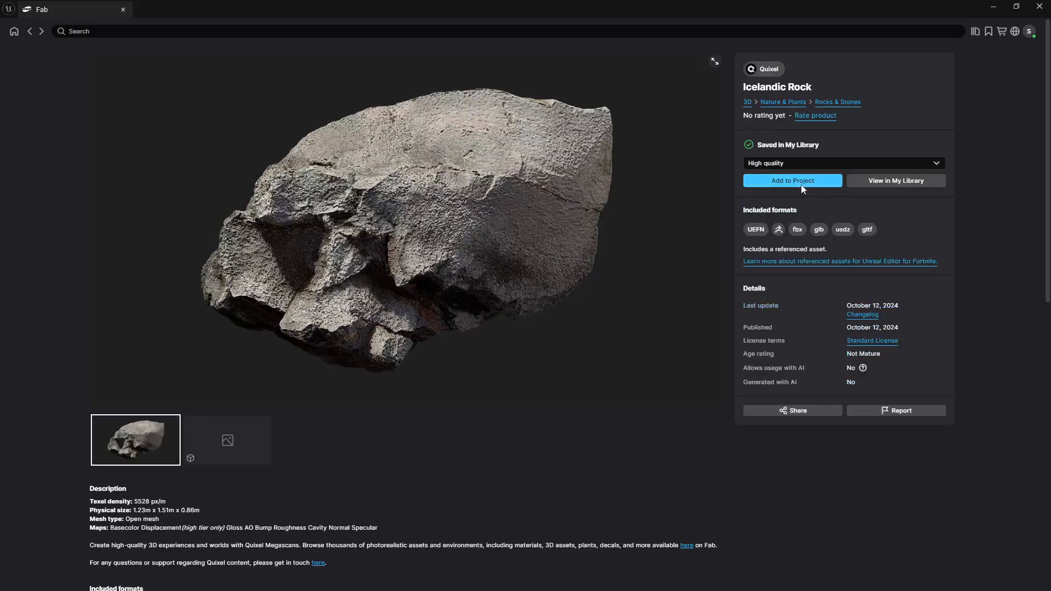
left_click(800, 185)
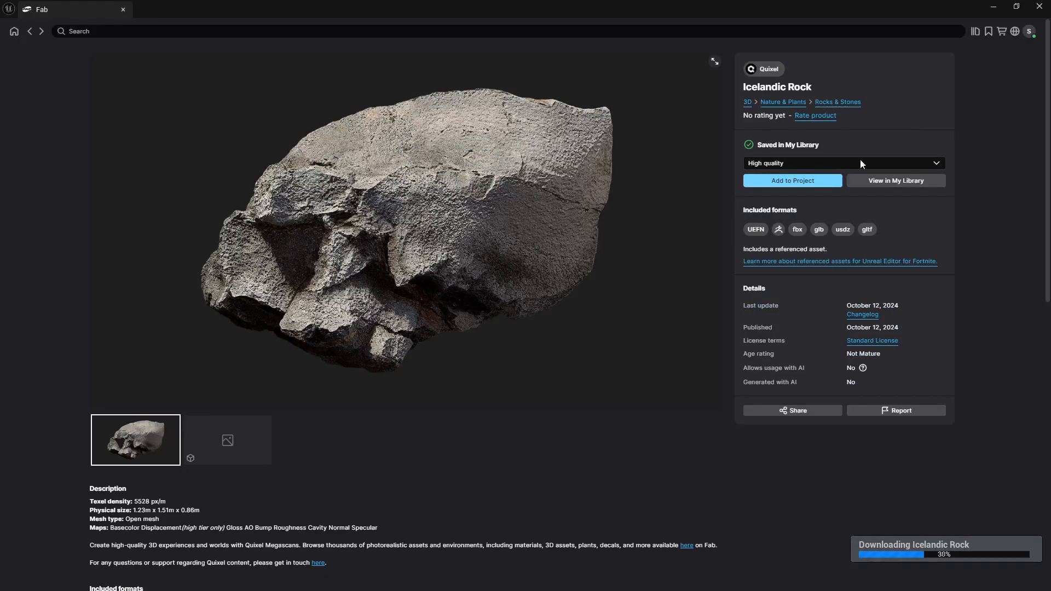
left_click(994, 8)
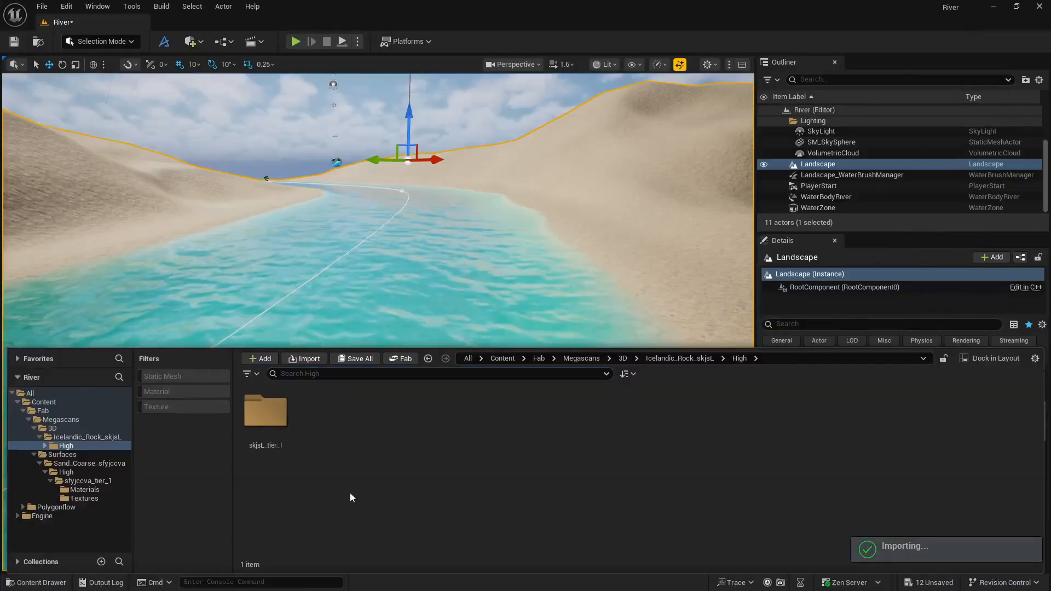
Place the static mesh from the Icelandic Rock's StaticMeshes folder in the river and lower it slightly into the water.
double_click(267, 416)
double_click(323, 416)
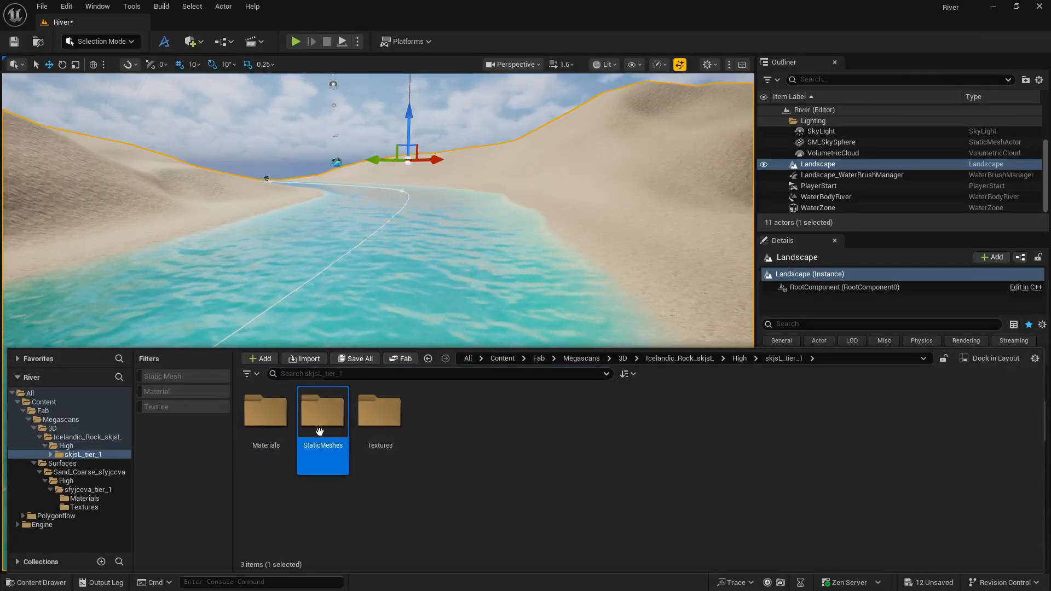
left_click(269, 457)
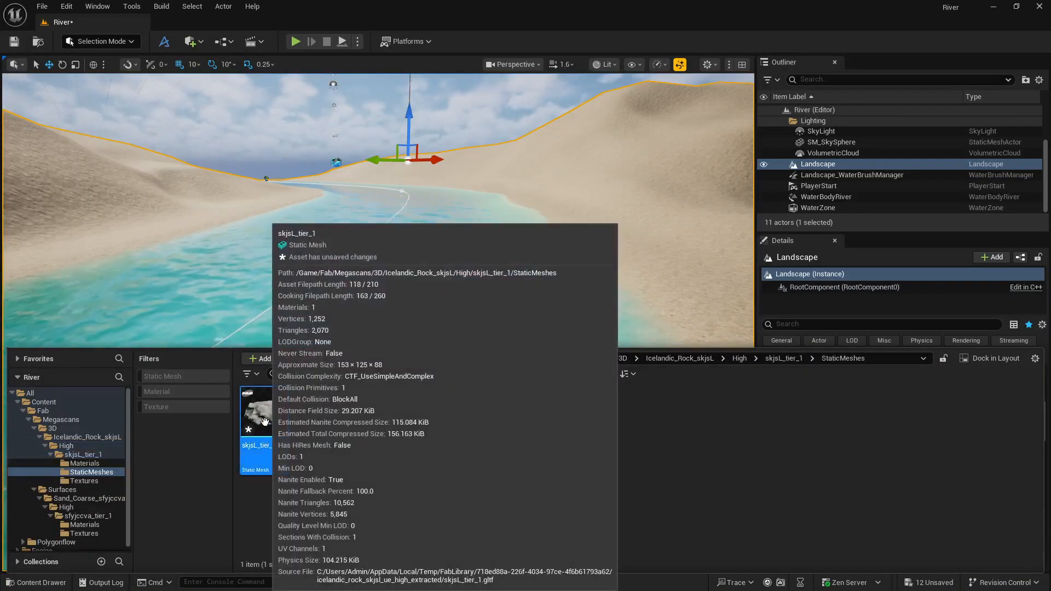
left_click_drag(269, 457, 412, 314)
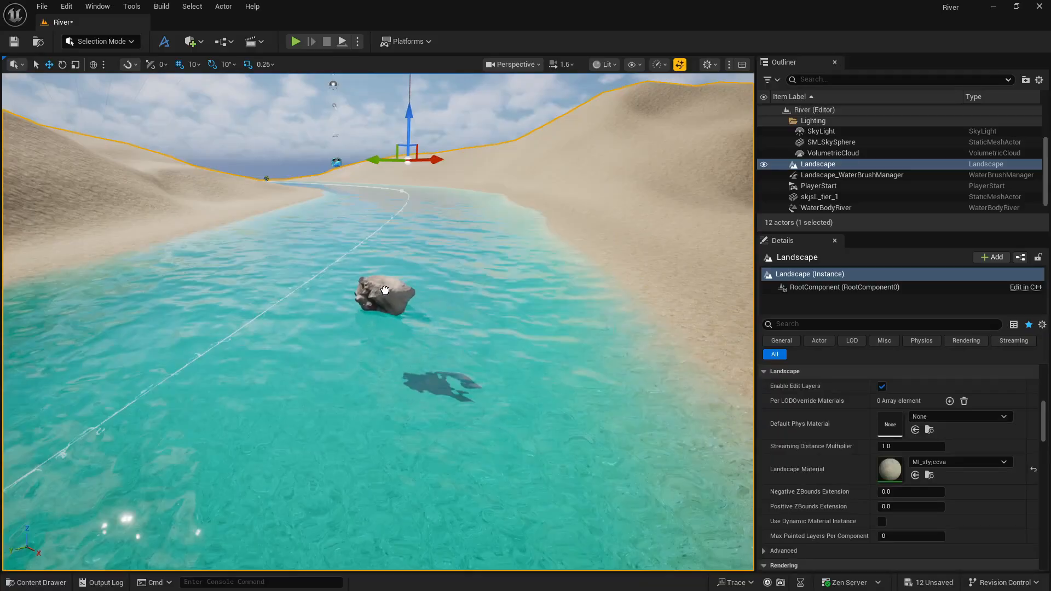
left_click(385, 291)
left_click_drag(386, 268, 385, 288)
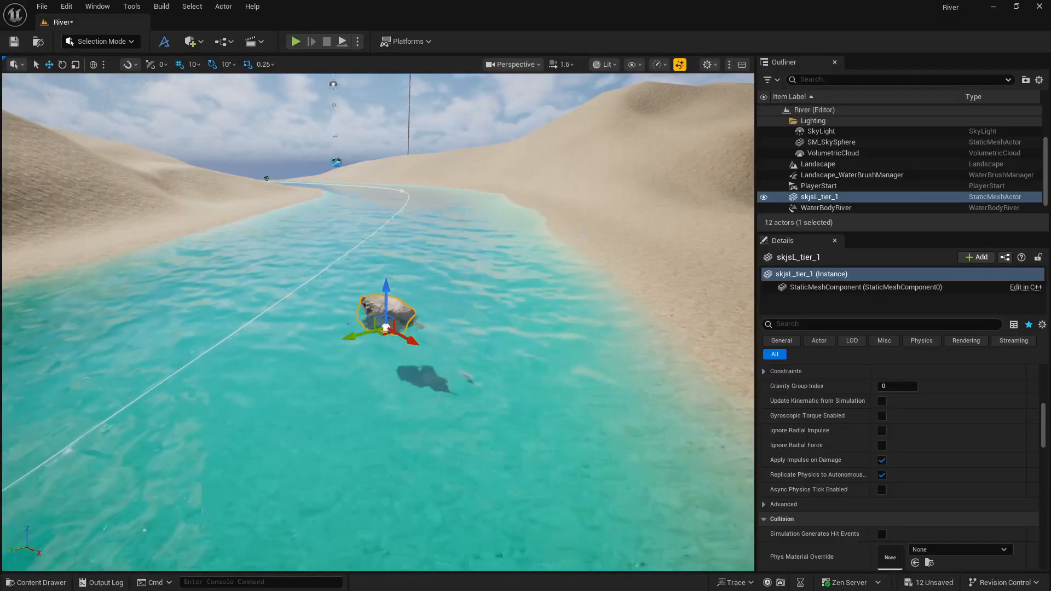
Launch the Dash toolbar, search for "scatt" and create a Surface Scatter.
left_click(164, 42)
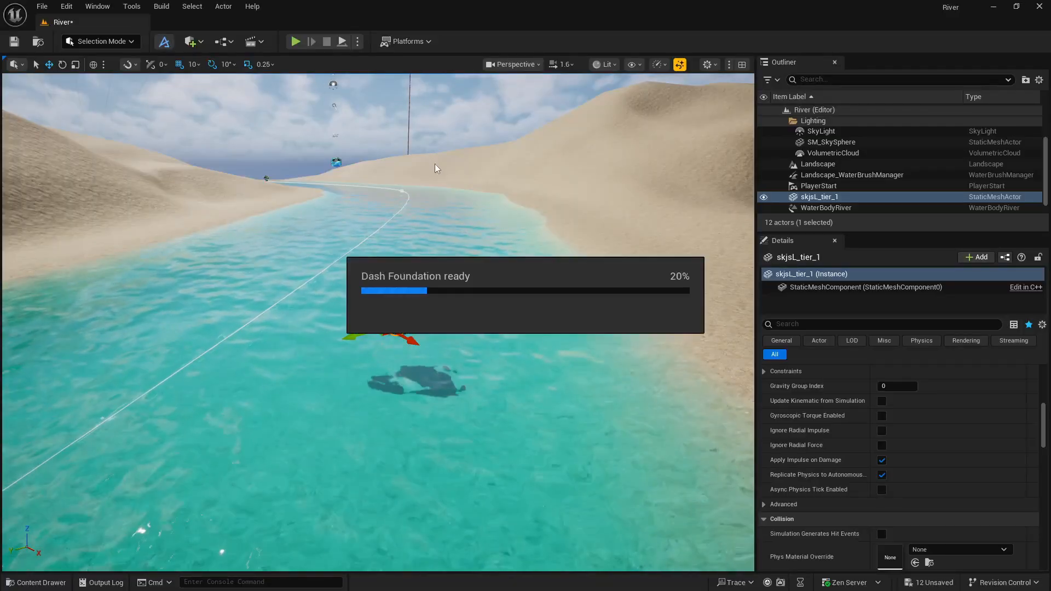
left_click(164, 41)
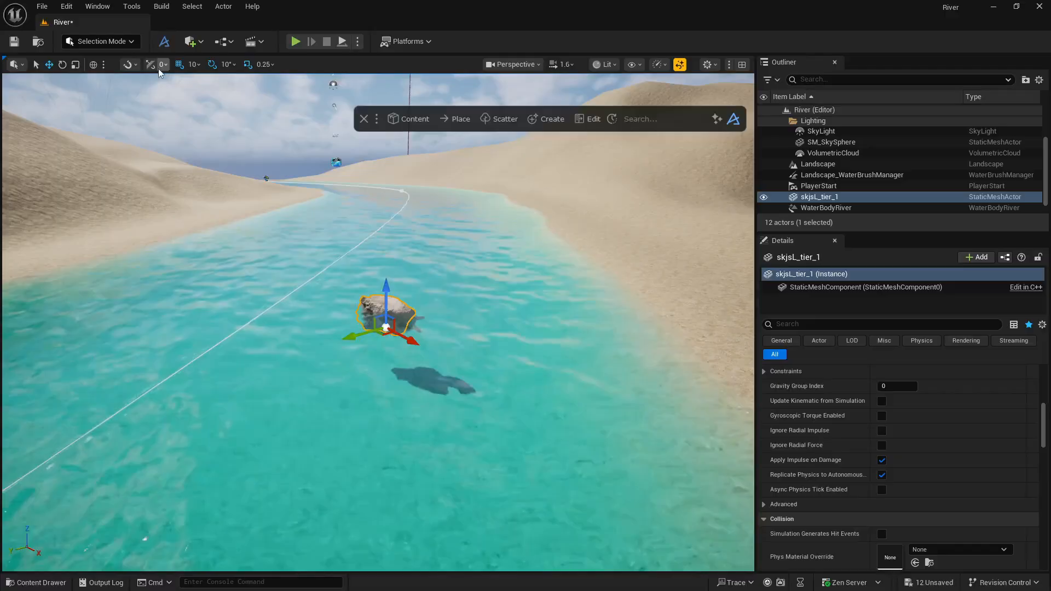
left_click(640, 120)
type("scatt")
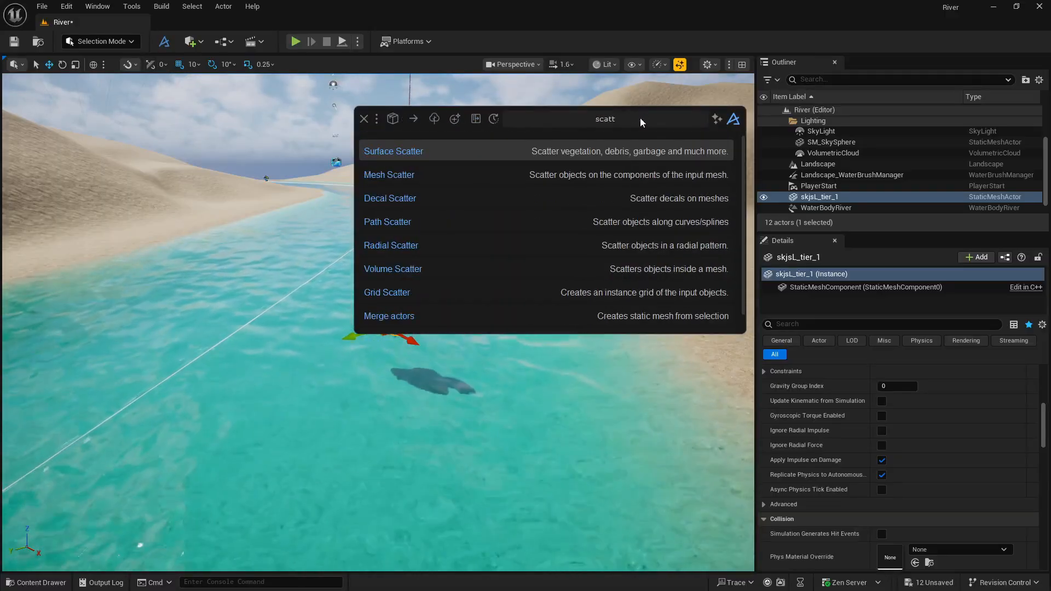
left_click(505, 150)
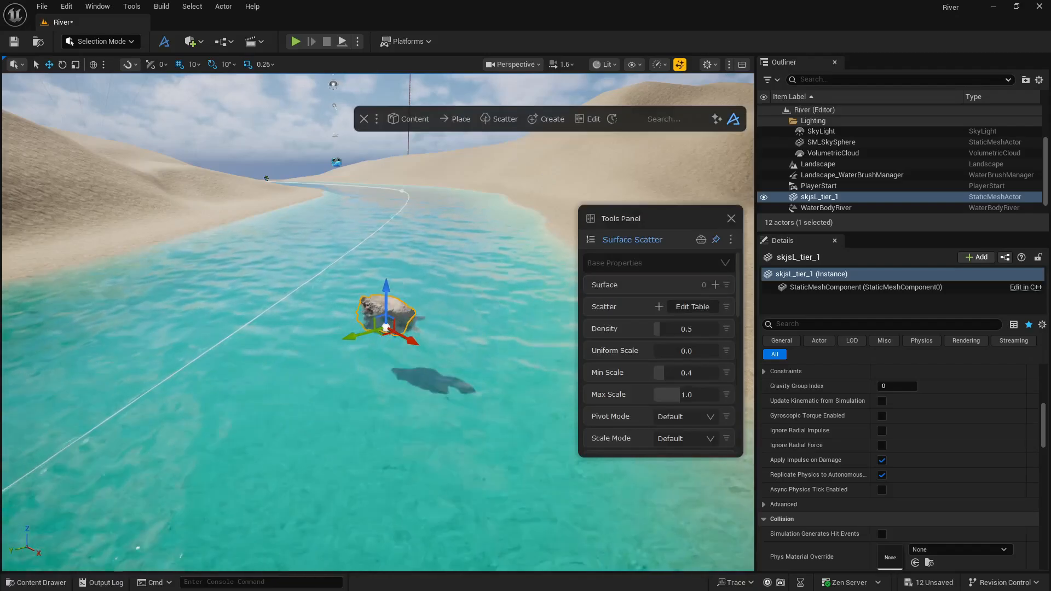
Assign the landscape as the scatter's Surface and add the Icelandic Rock mesh as the object to scatter.
left_click(616, 176)
left_click(715, 285)
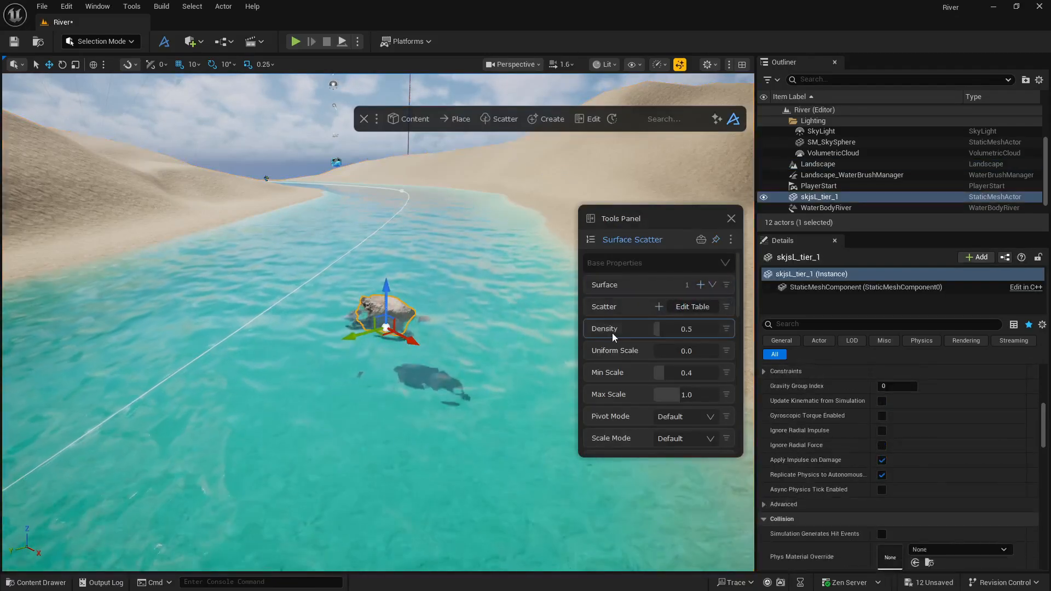
left_click(659, 307)
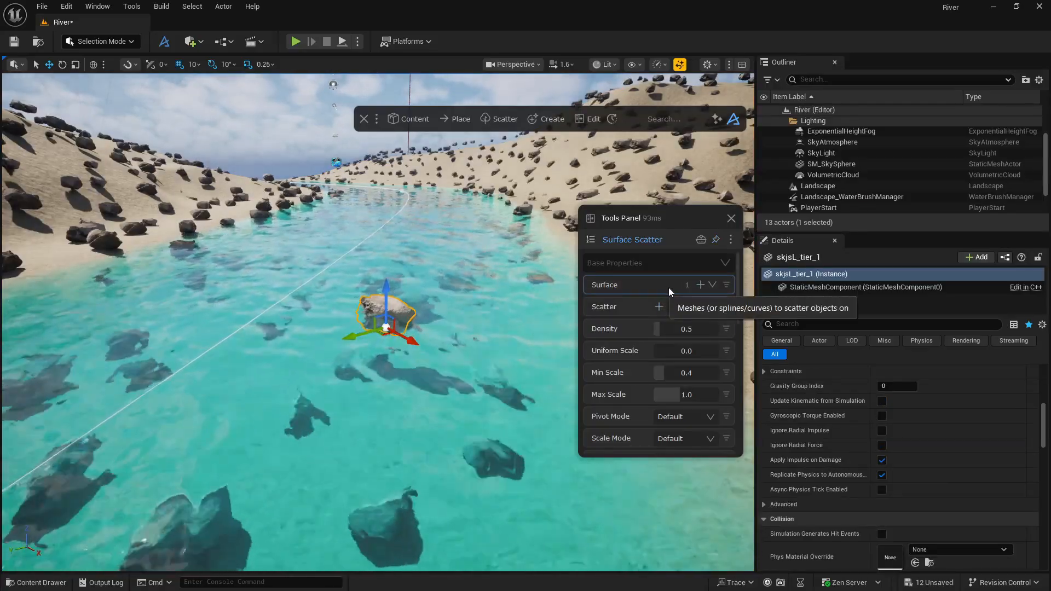
Expand the scatter's Rotation Properties and try a Density of 0.3.
scroll(640, 368, "down", 10)
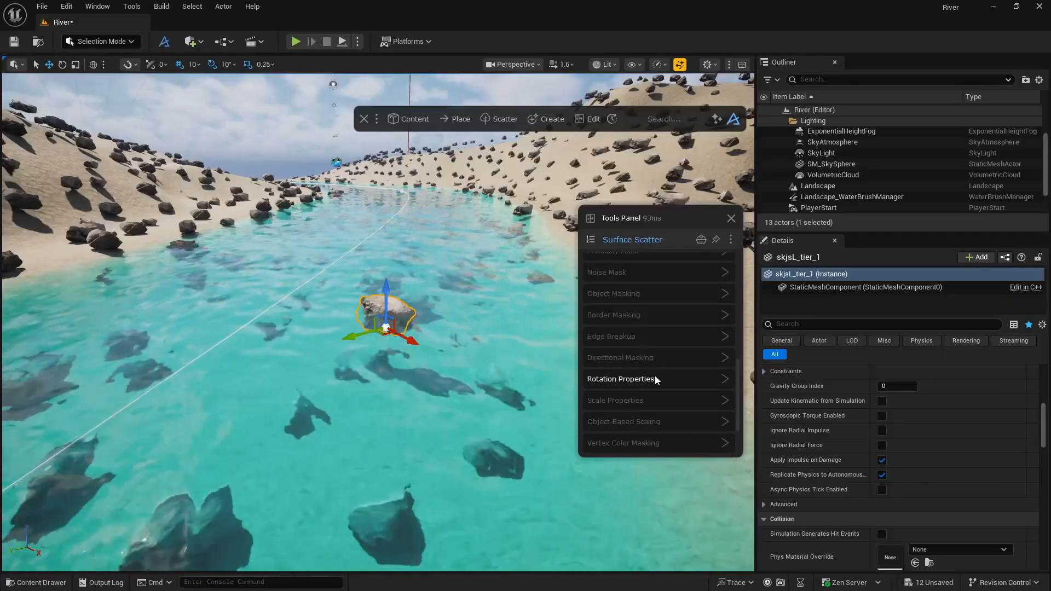
left_click(655, 377)
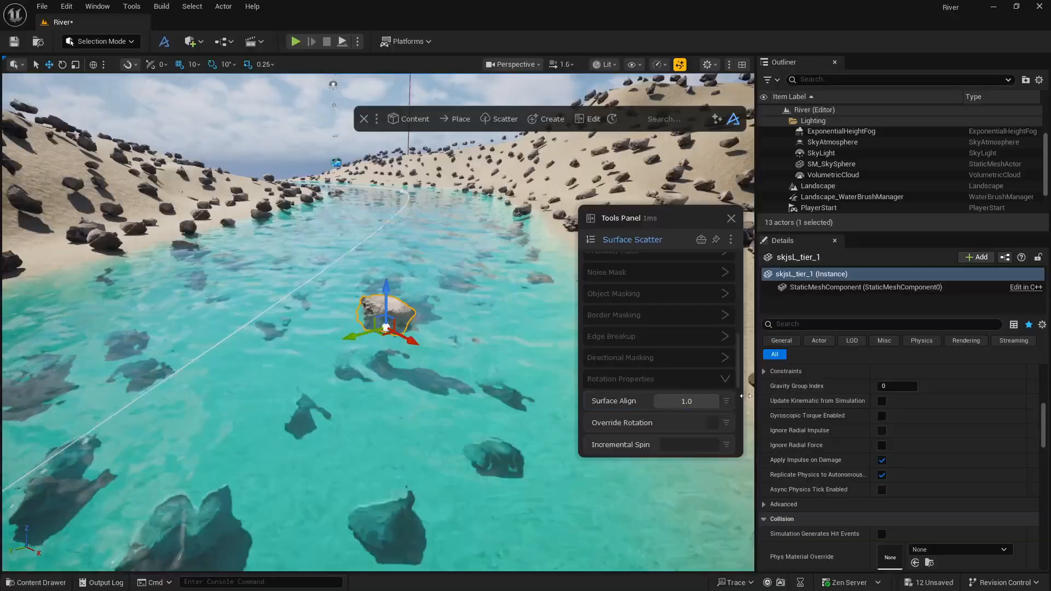
scroll(653, 359, "up", 10)
left_click(675, 331)
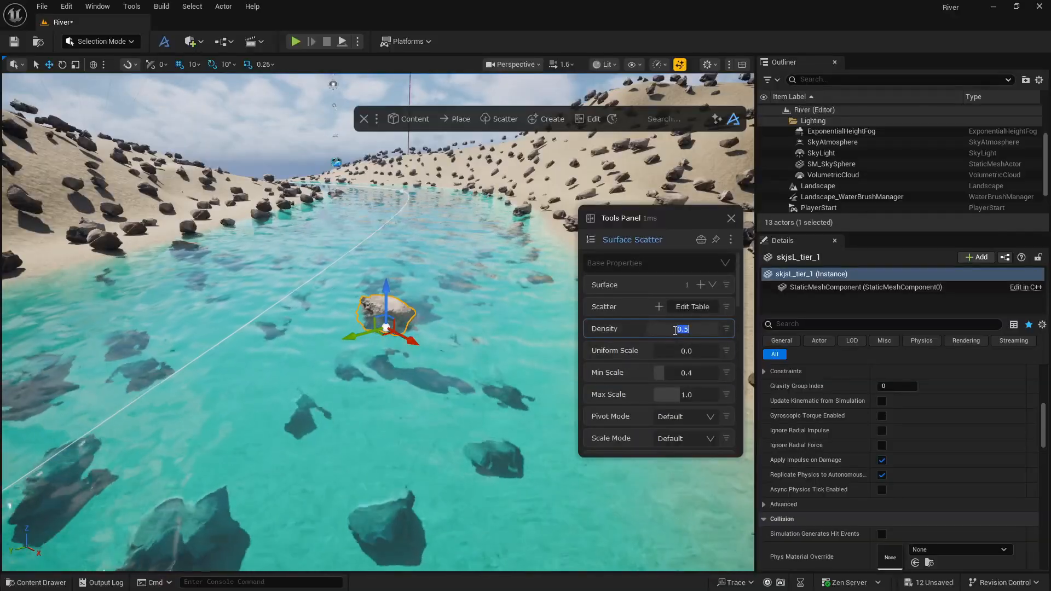
type("0.3")
key("Return")
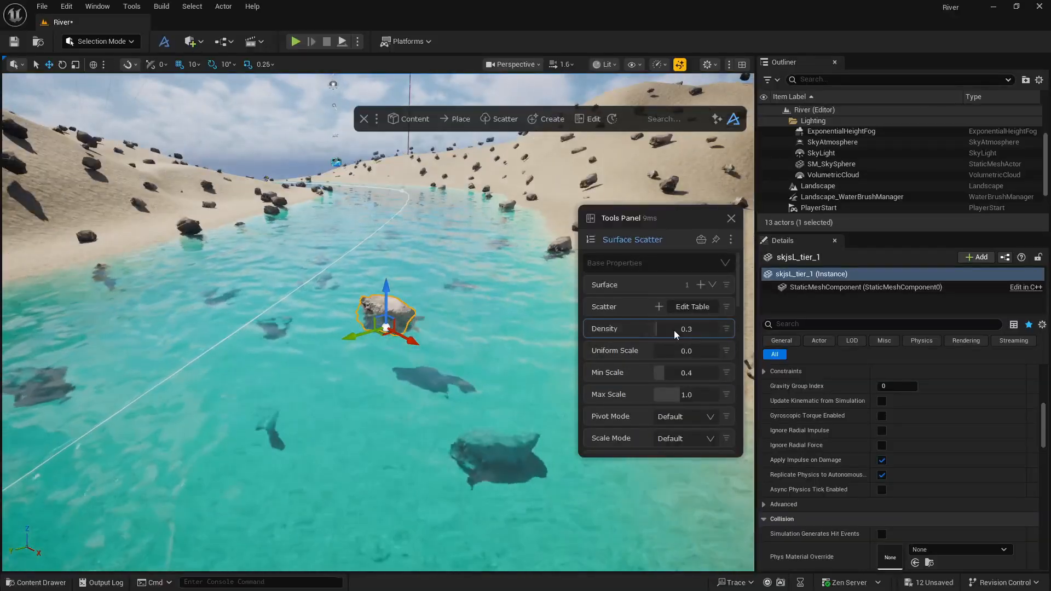
Set the rock scatter's Density to 0.2.
left_click(675, 330)
type("0.2")
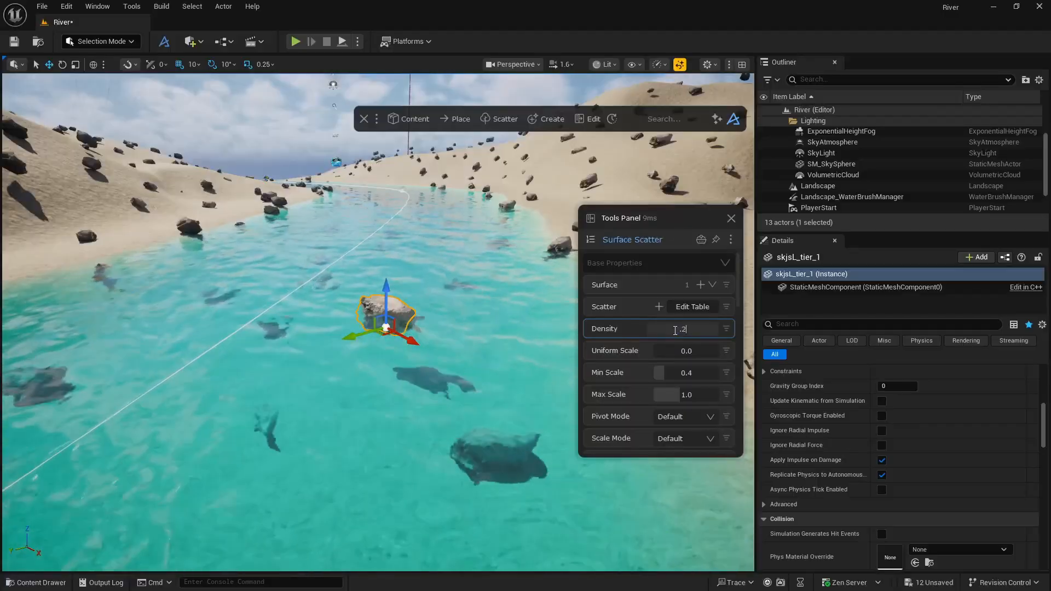
key("Return")
Expand the scatter's Edge Breakup and Directional Masking settings and raise Border Distance to about 0.28.
scroll(640, 349, "down", 10)
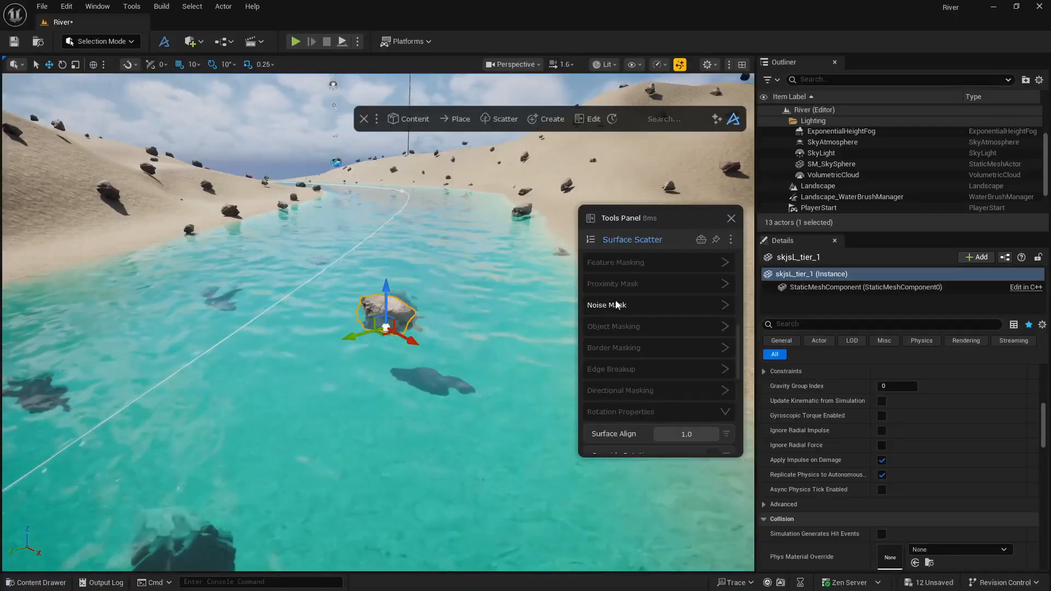
left_click(644, 367)
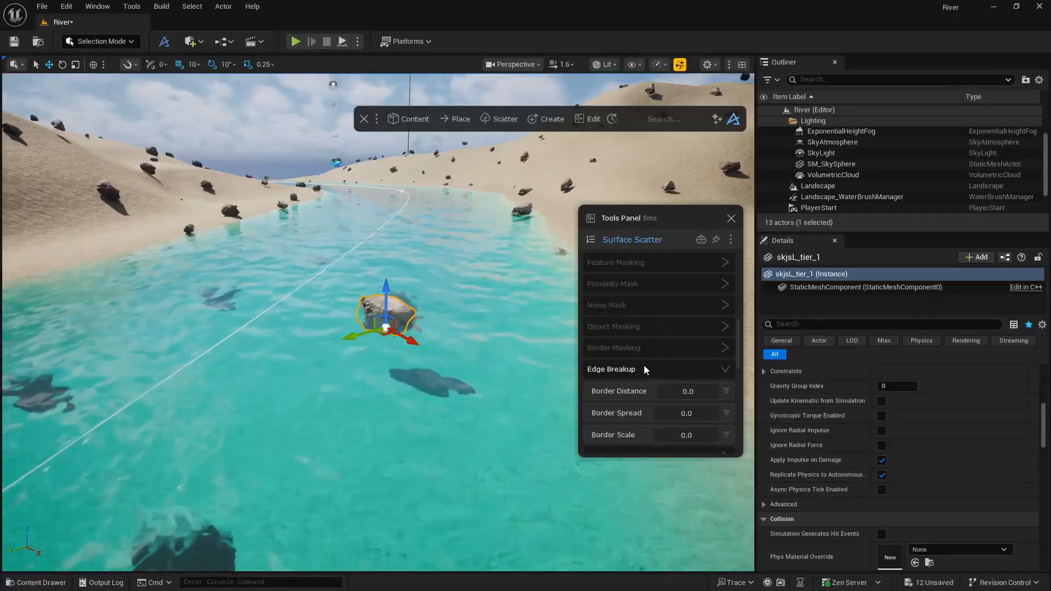
scroll(635, 367, "down", 3)
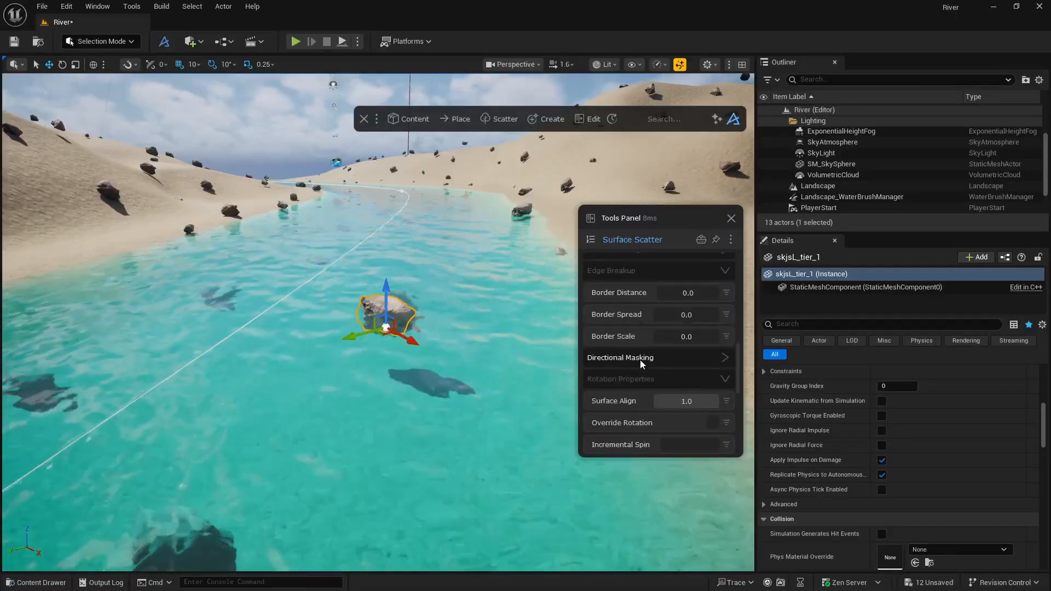
left_click(641, 359)
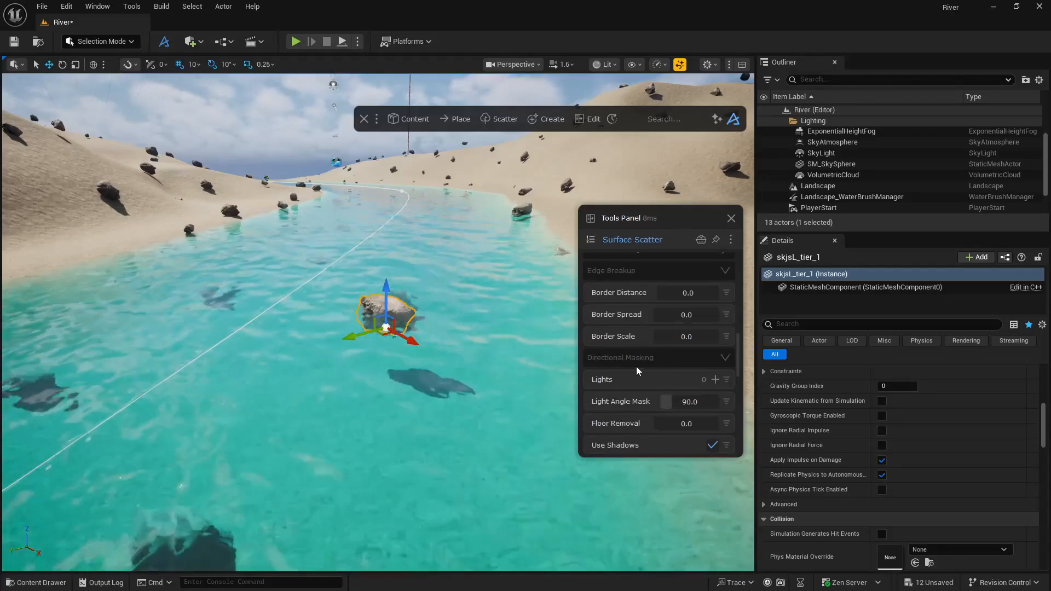
scroll(646, 353, "up", 2)
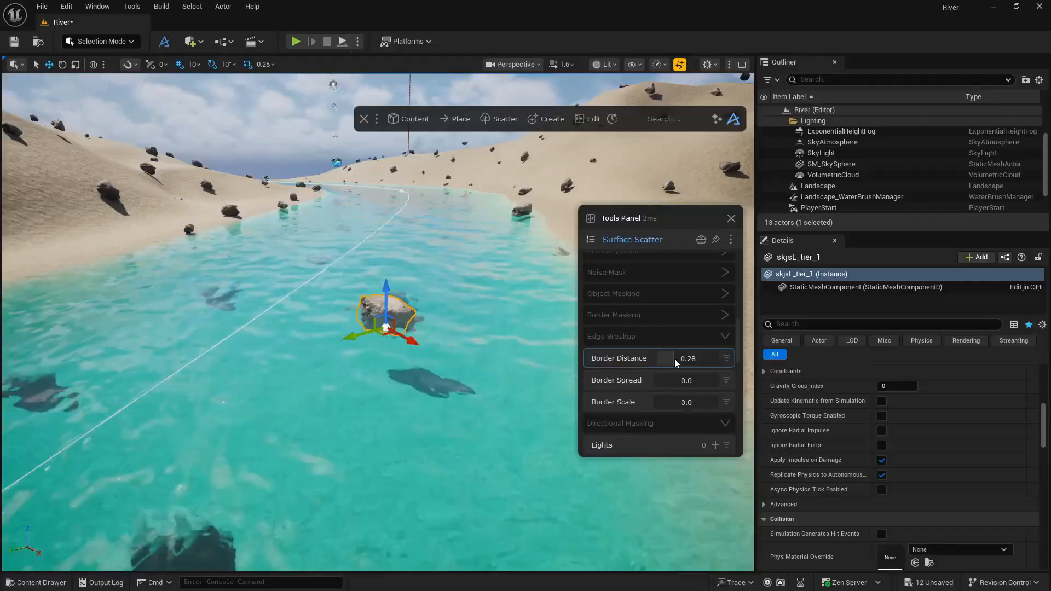
scroll(635, 359, "up", 3)
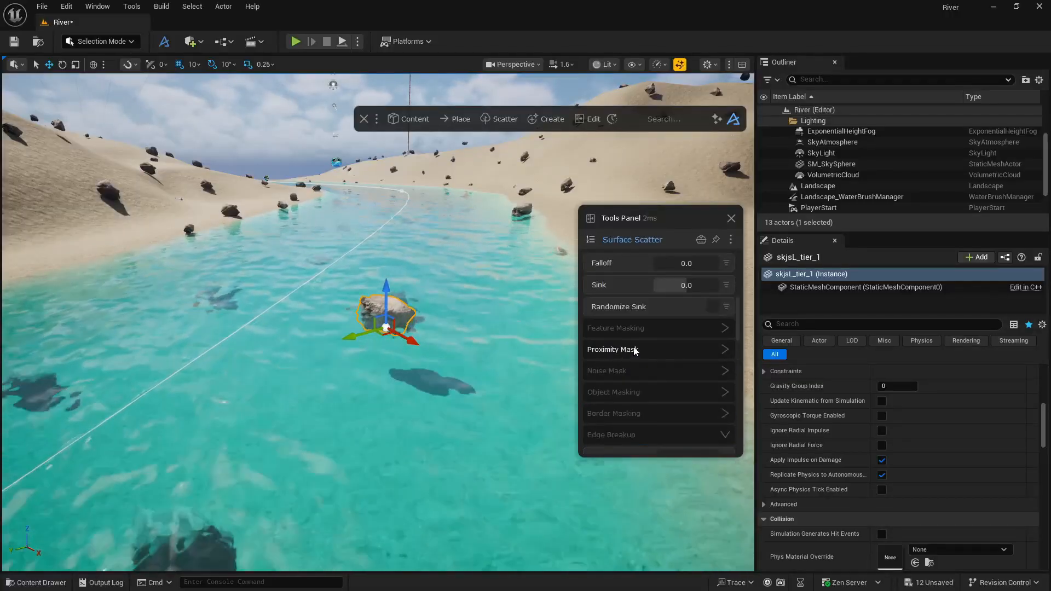
Expand Feature Masking for the rock scatter and set Angle Mask to 81 and Max Height Mask to 0.39.
left_click(635, 329)
mouse_move(699, 353)
left_mouse_down()
mouse_move(675, 351)
mouse_move(711, 351)
mouse_move(701, 352)
left_mouse_up()
left_click_drag(706, 393, 689, 394)
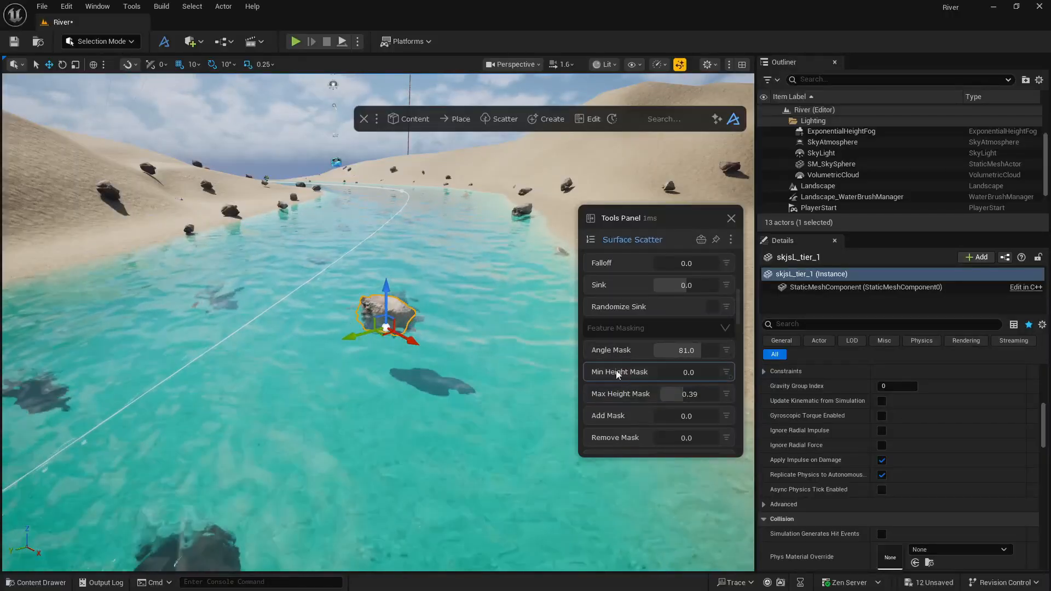
Move the selected rock to a different spot in the river and scale it up.
left_click_drag(356, 333, 459, 348)
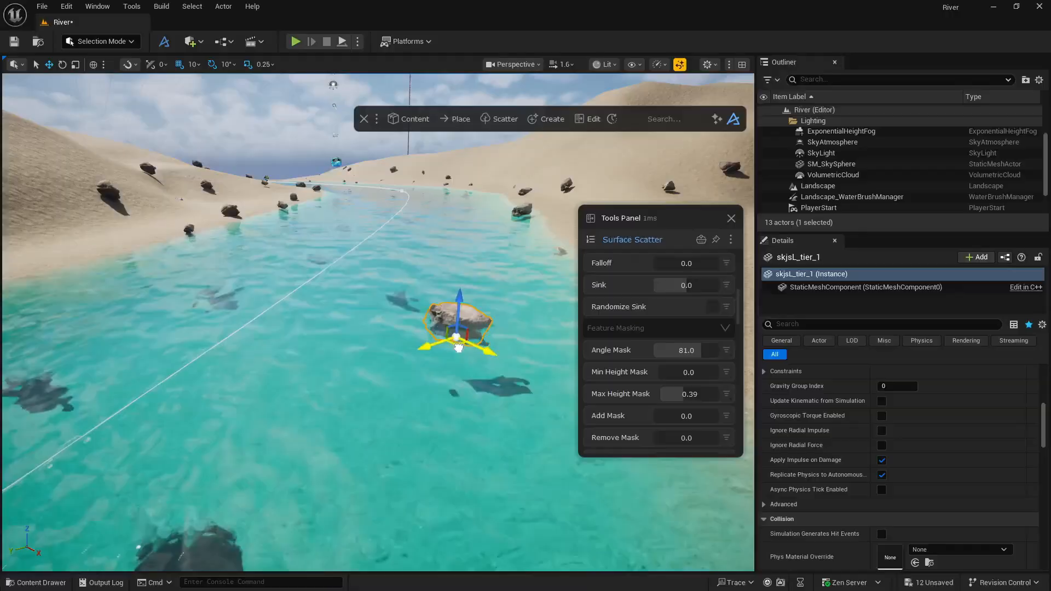
key("r")
left_click_drag(316, 384, 311, 357)
key("w")
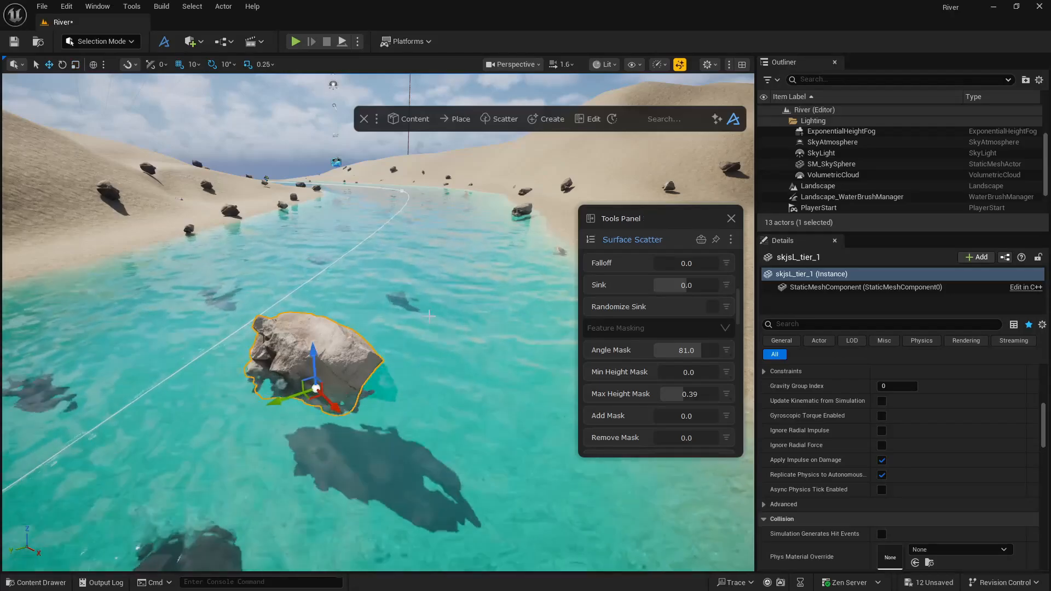
Set the rock scatter's Min Scale to 1 and Max Scale to 3.
scroll(638, 327, "up", 5)
scroll(638, 326, "up", 2)
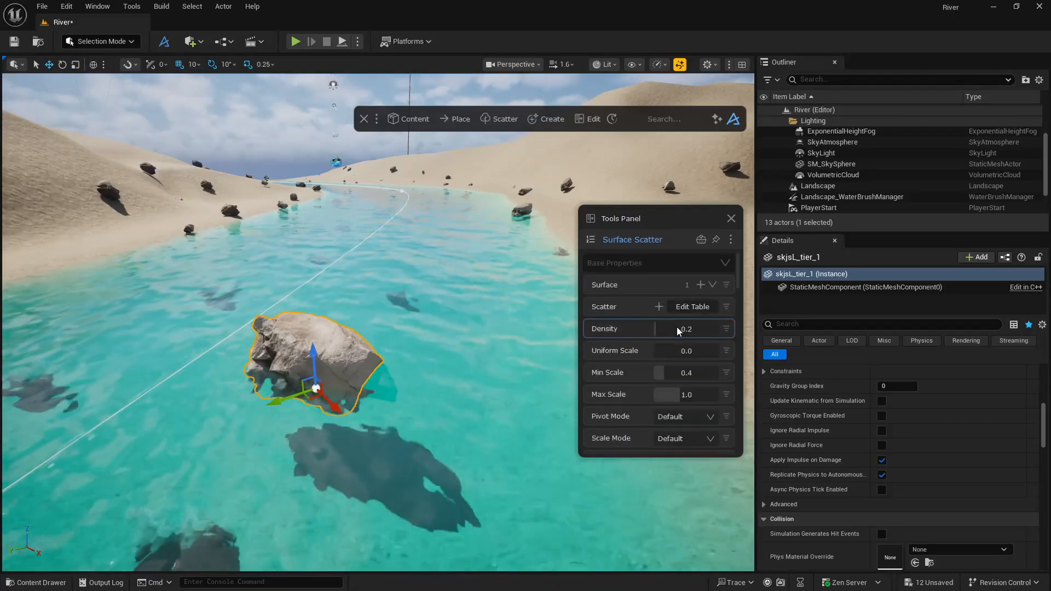
left_click(690, 378)
type("1")
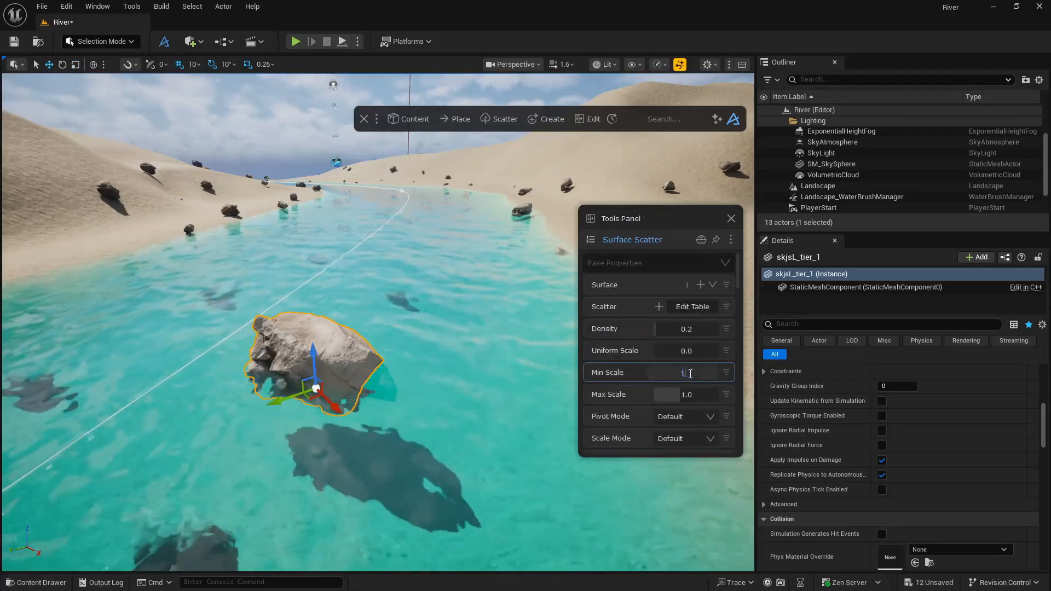
key("Return")
left_click(693, 391)
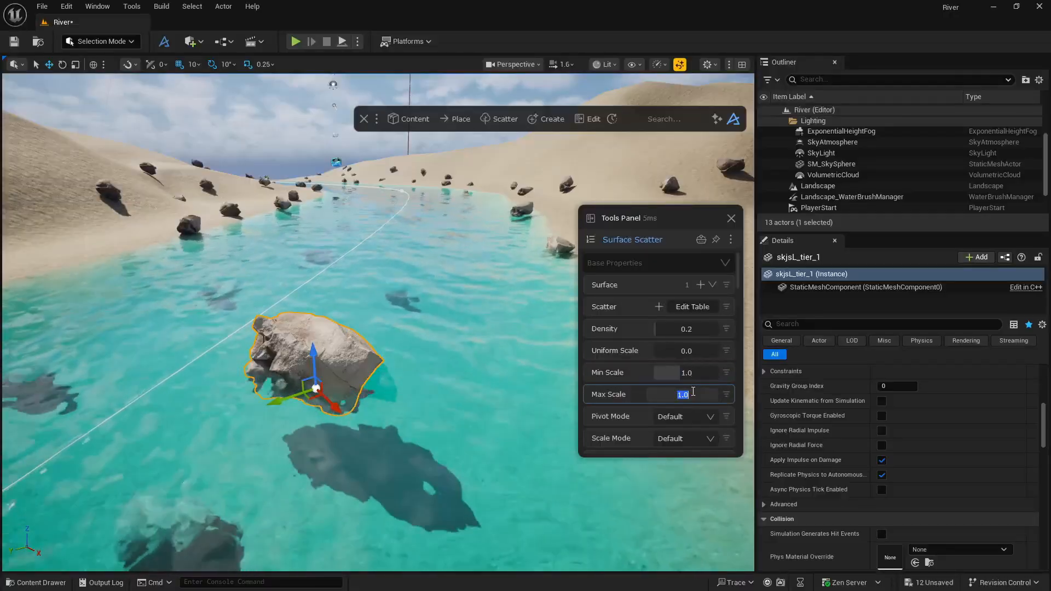
type("3")
key("Return")
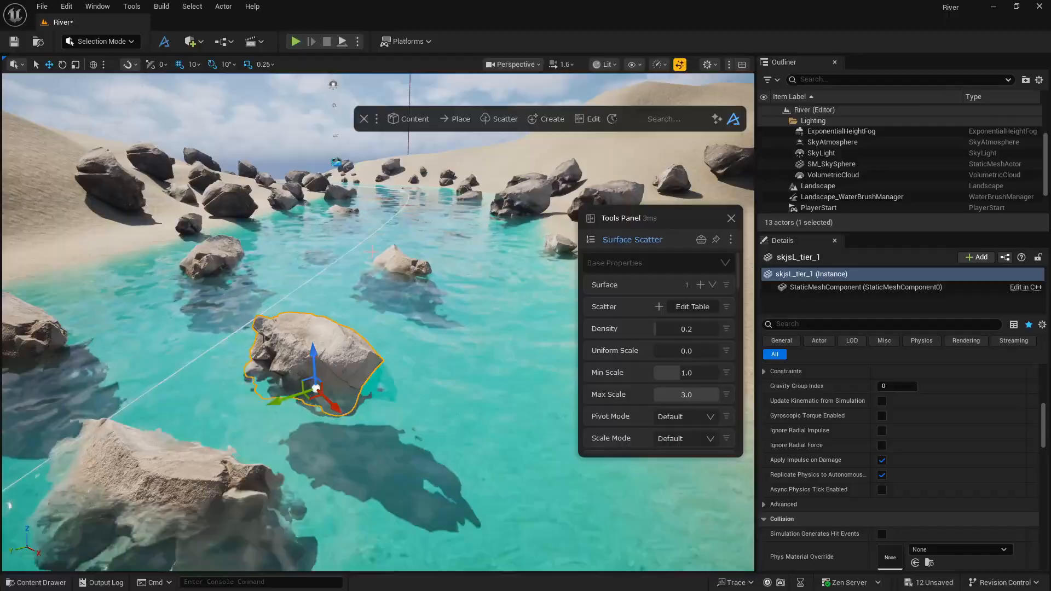
Randomize the rock scatter's Seed in its Misc Settings and close the scatter settings.
scroll(845, 183, "down", 1)
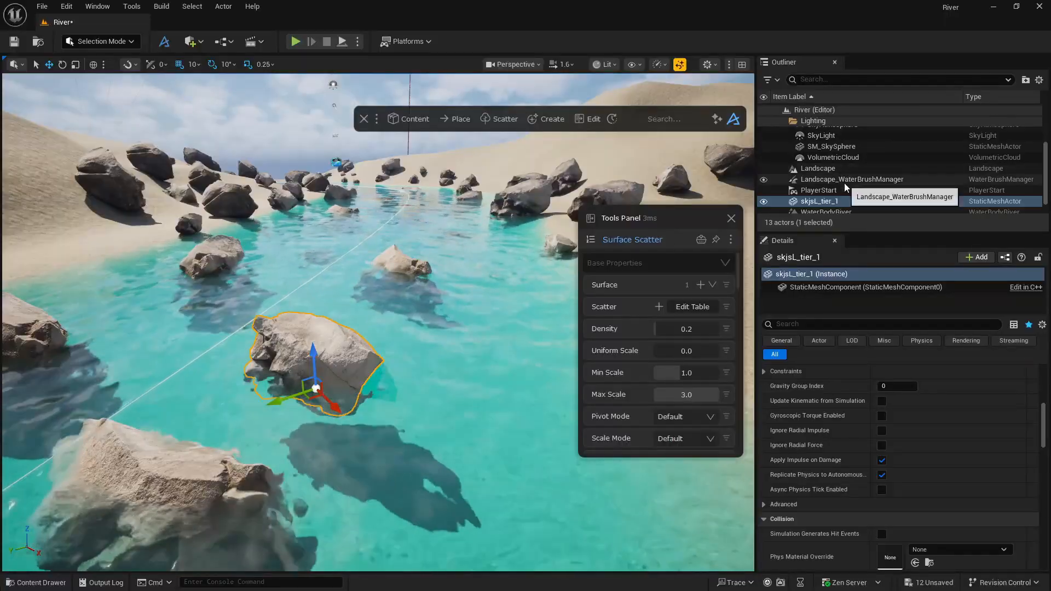
scroll(635, 396, "down", 5)
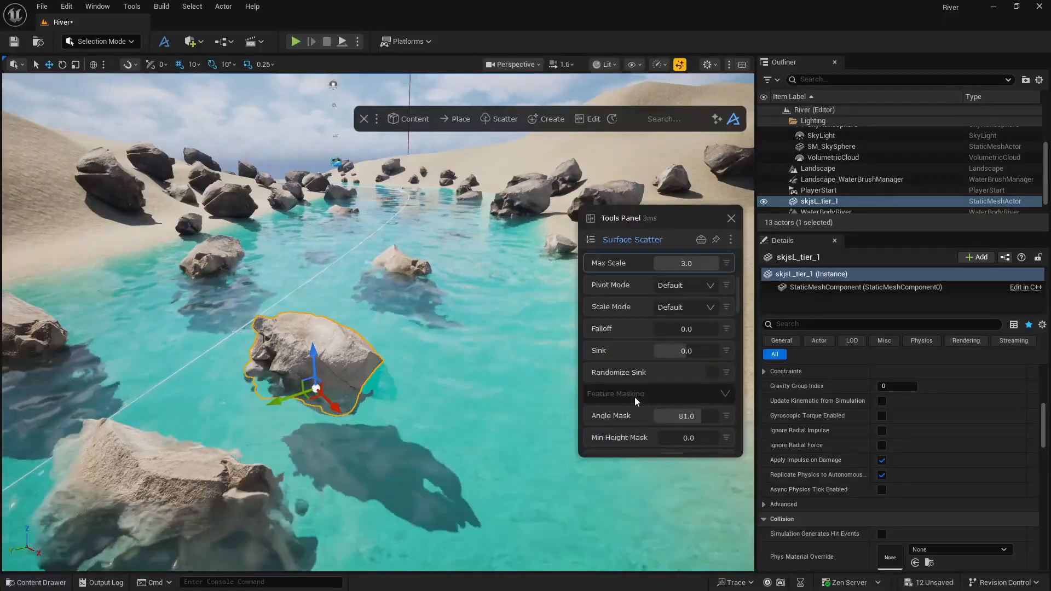
scroll(650, 363, "down", 5)
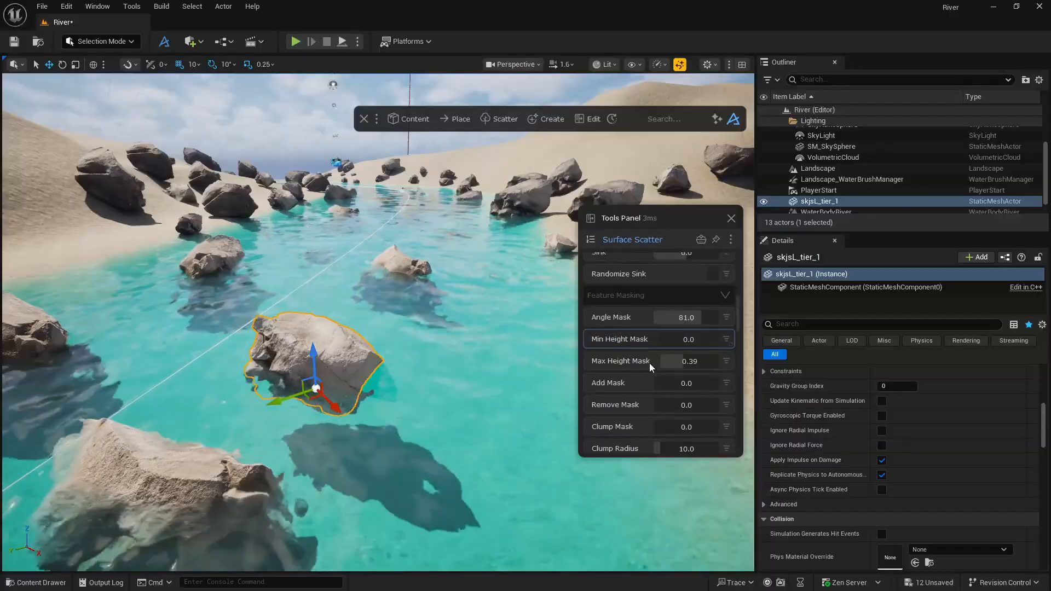
scroll(649, 363, "down", 6)
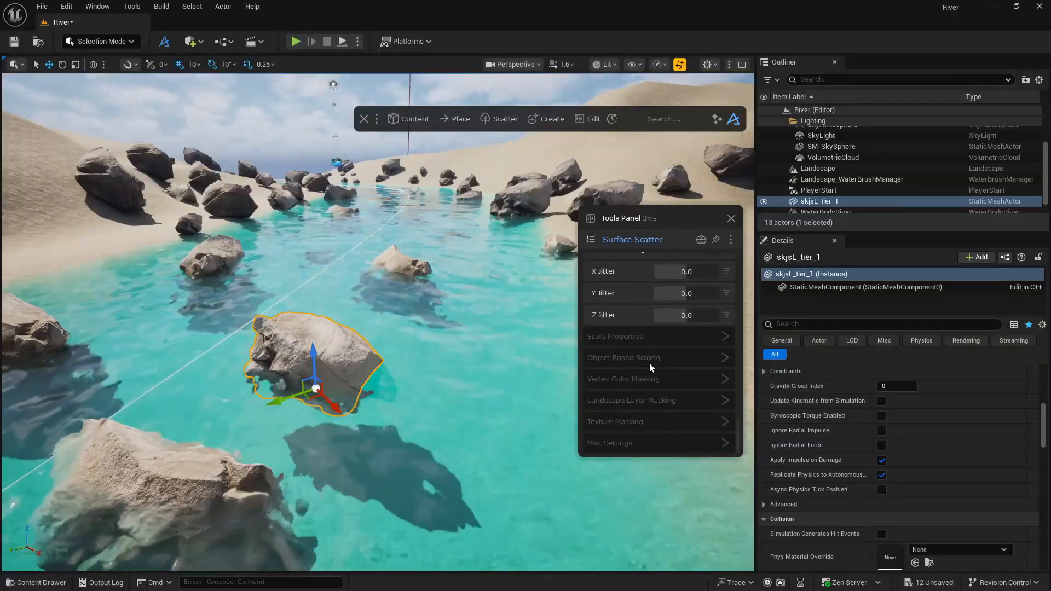
left_click(626, 447)
scroll(633, 393, "down", 3)
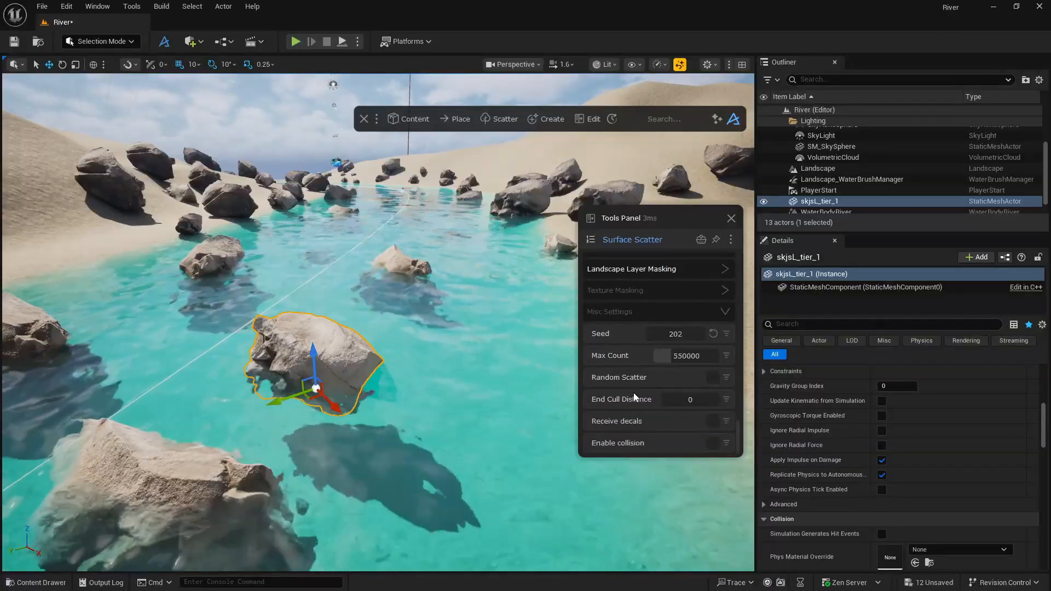
left_click(711, 334)
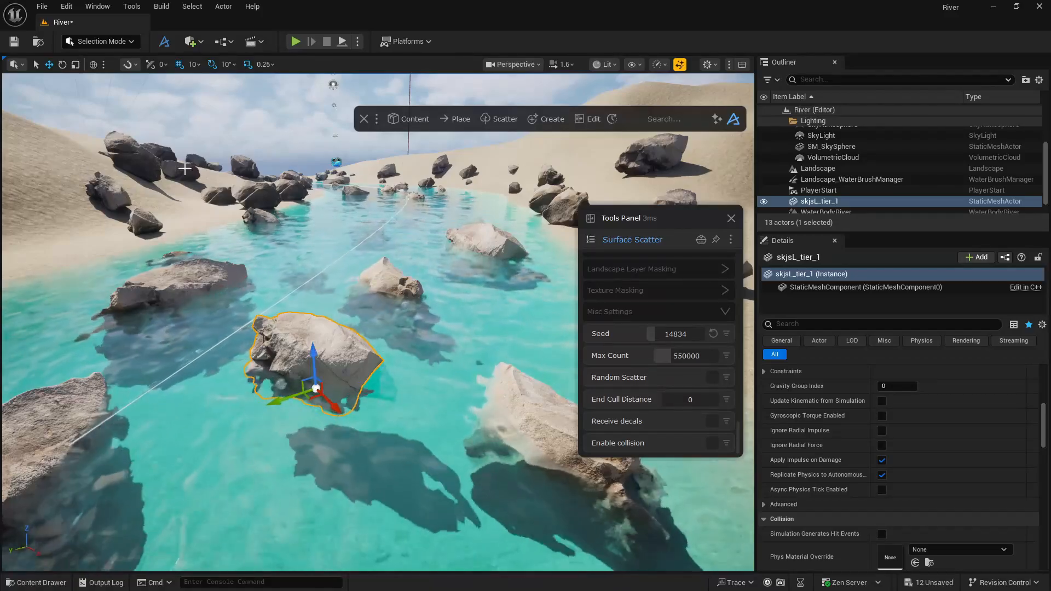
left_click(731, 218)
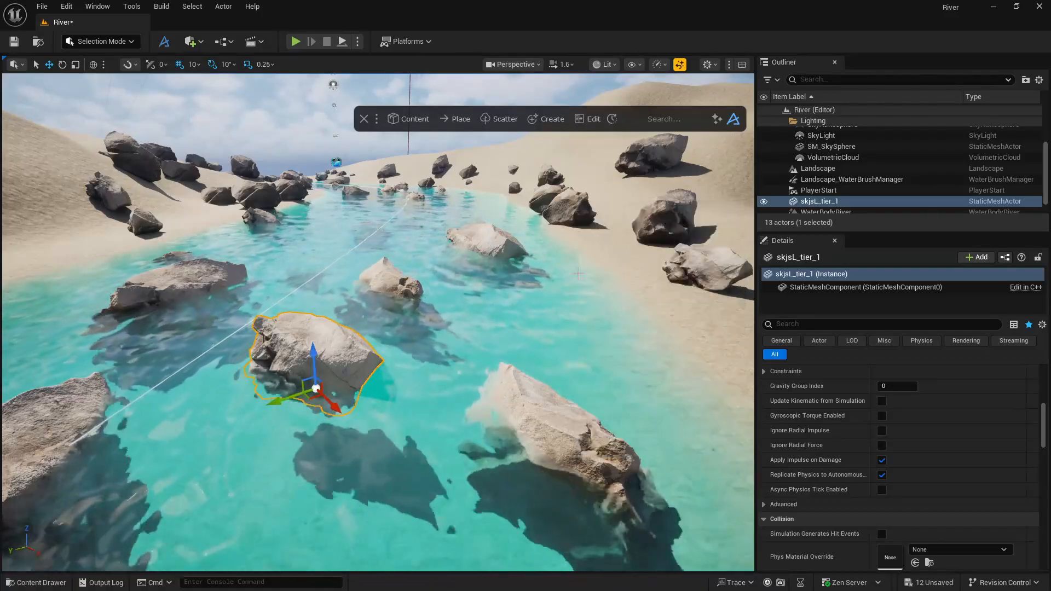
Search Fab for "rock surface", look over the results and return to the level.
left_click(41, 583)
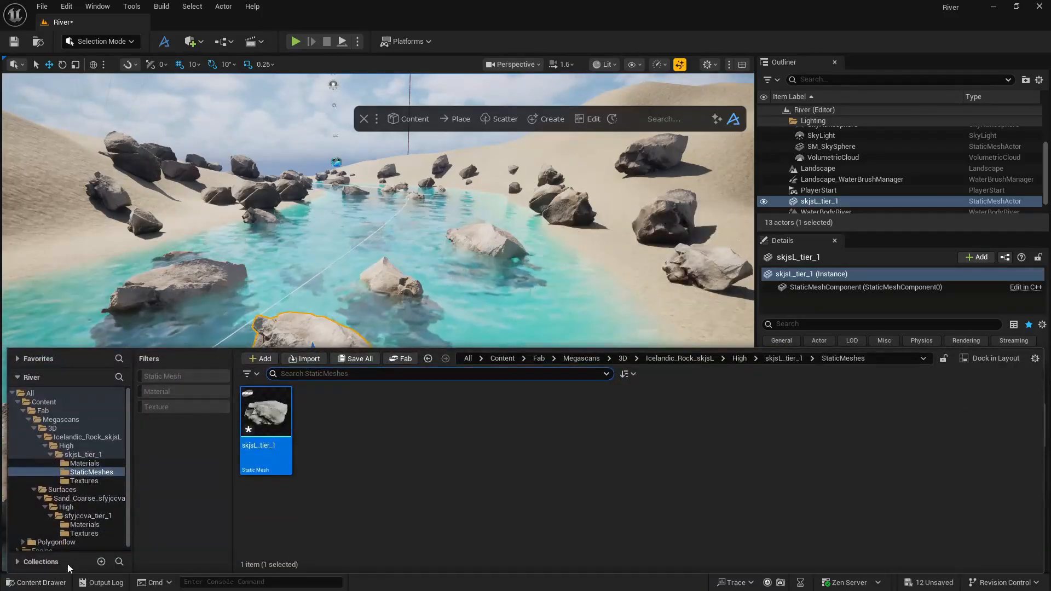
left_click(399, 358)
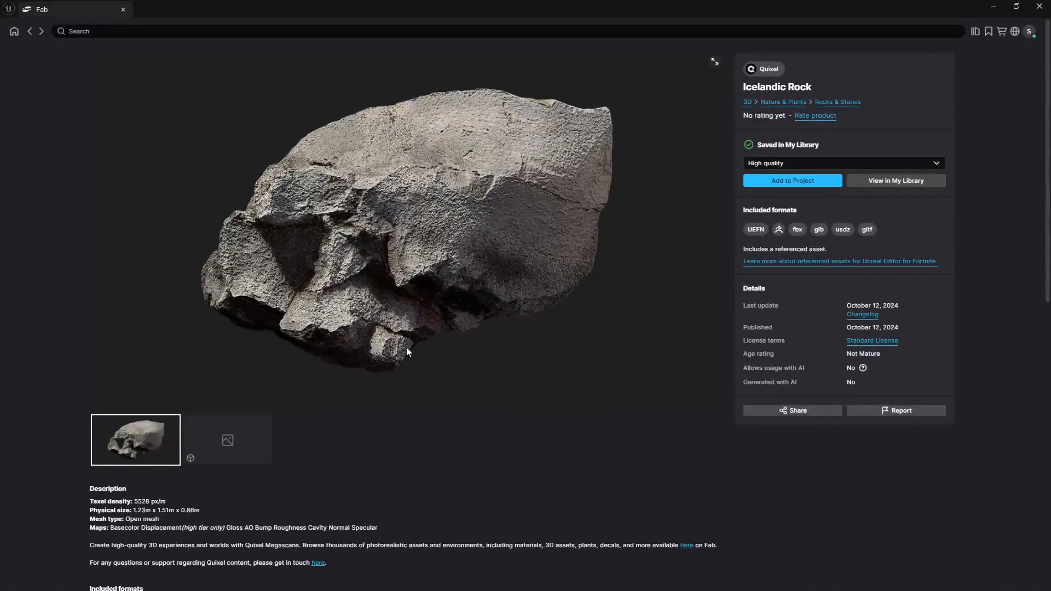
left_click(82, 30)
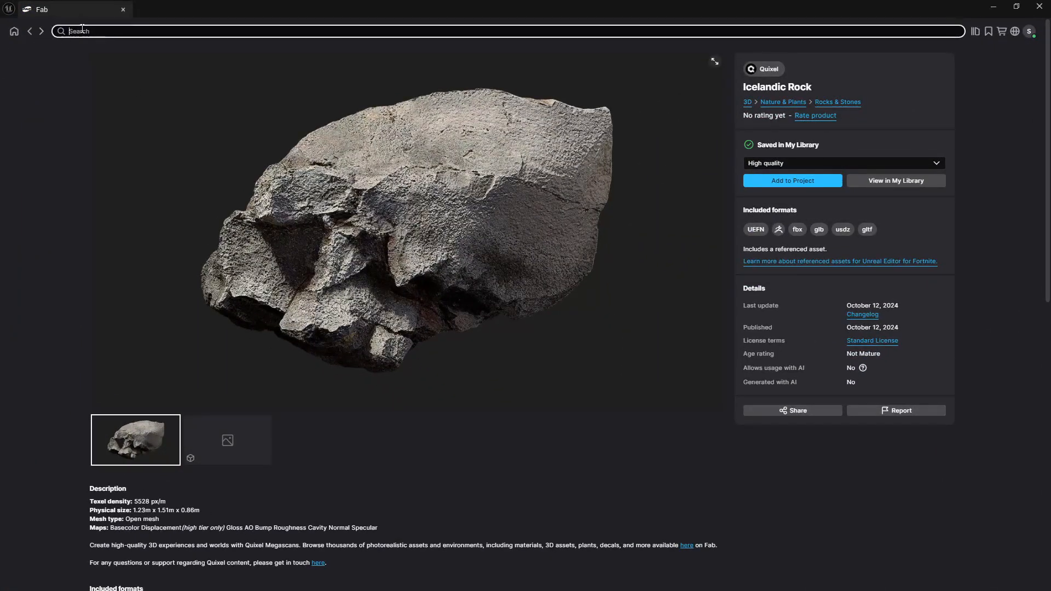
type("rock")
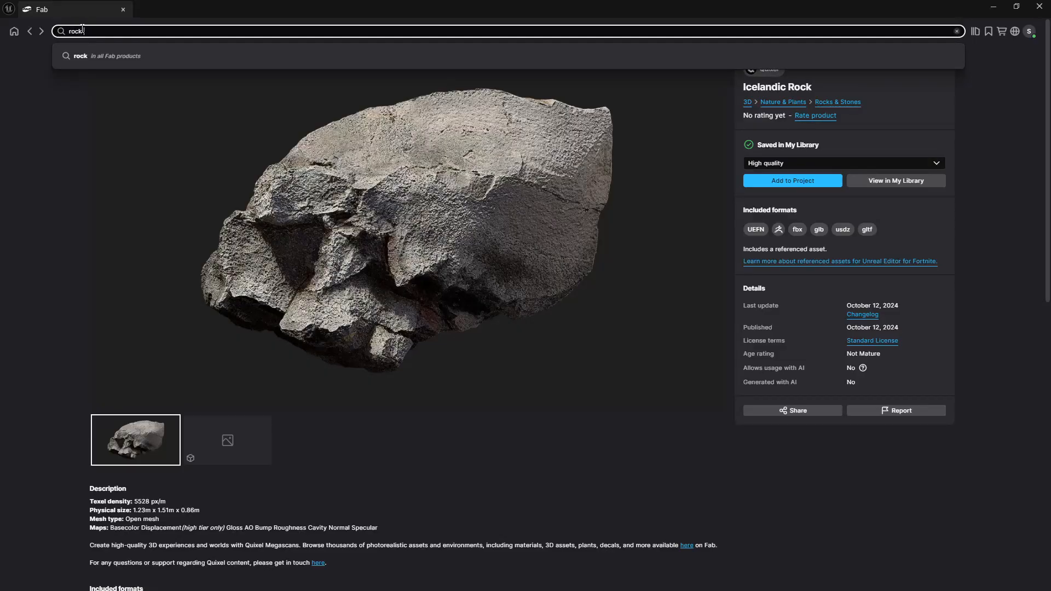
type(" surface")
key("Return")
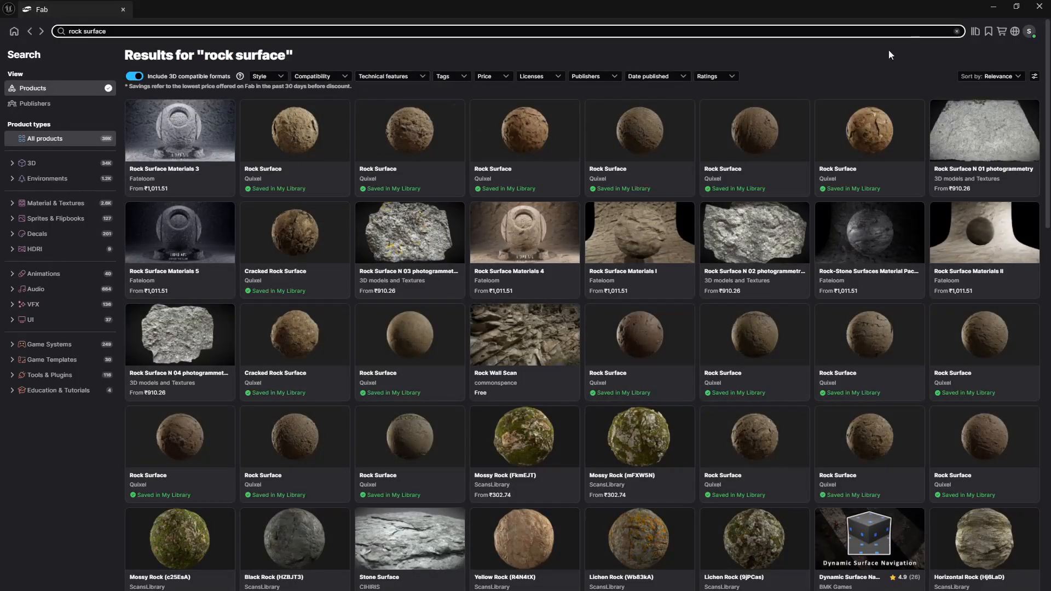
left_click(994, 8)
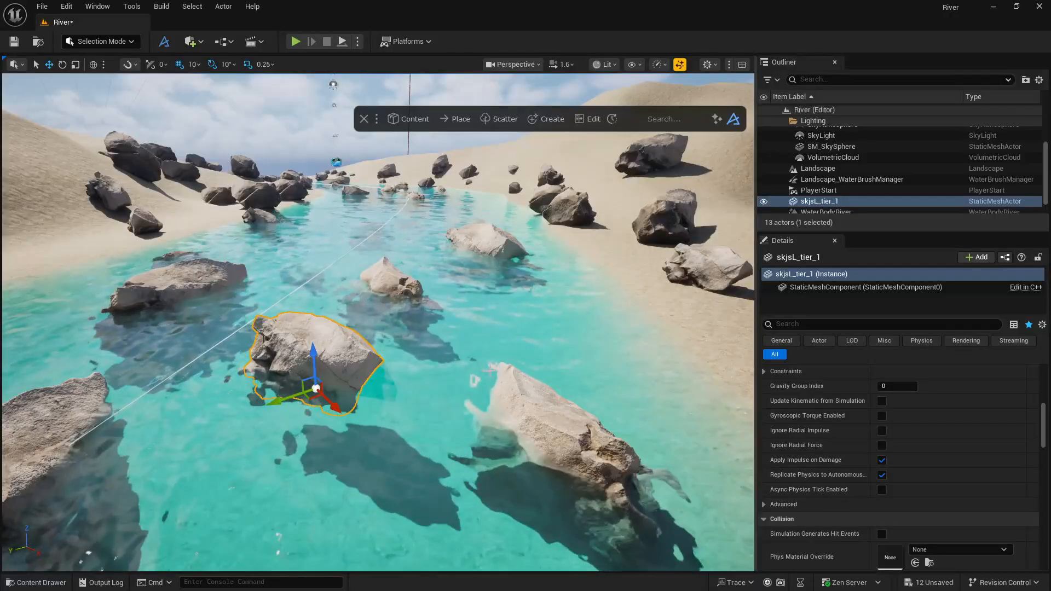
Hide the Dash bar and add a Shallow Water River actor to the level.
left_click(475, 364)
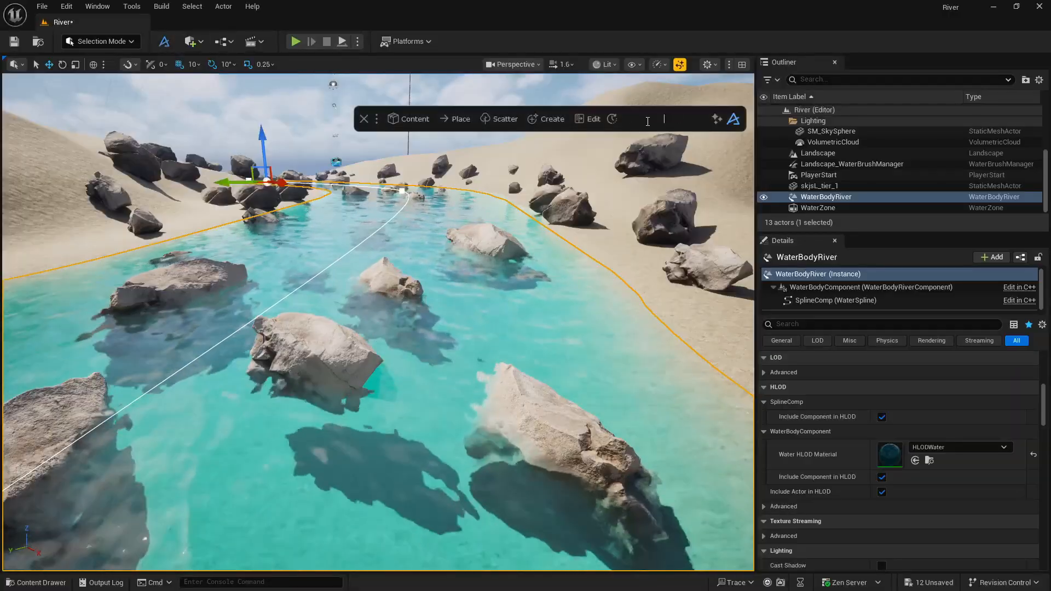
key("Tab")
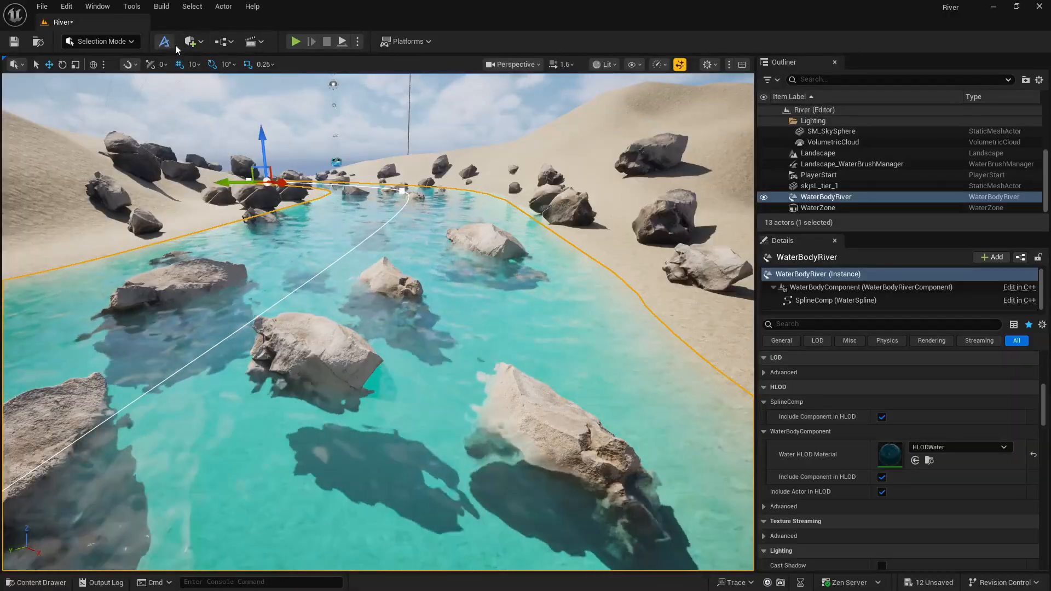
left_click(195, 42)
type("river")
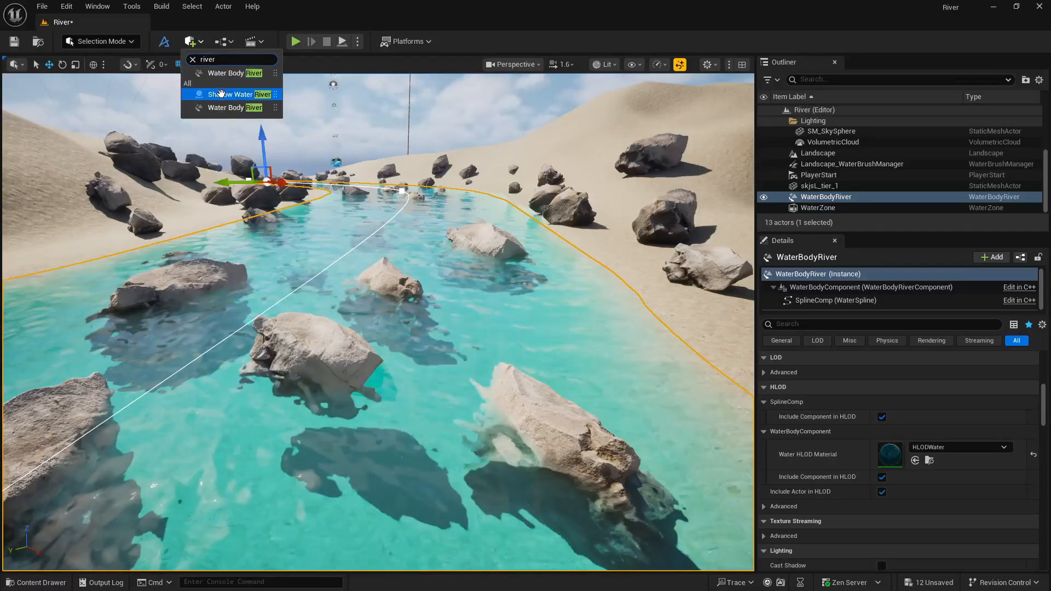
left_click(221, 94)
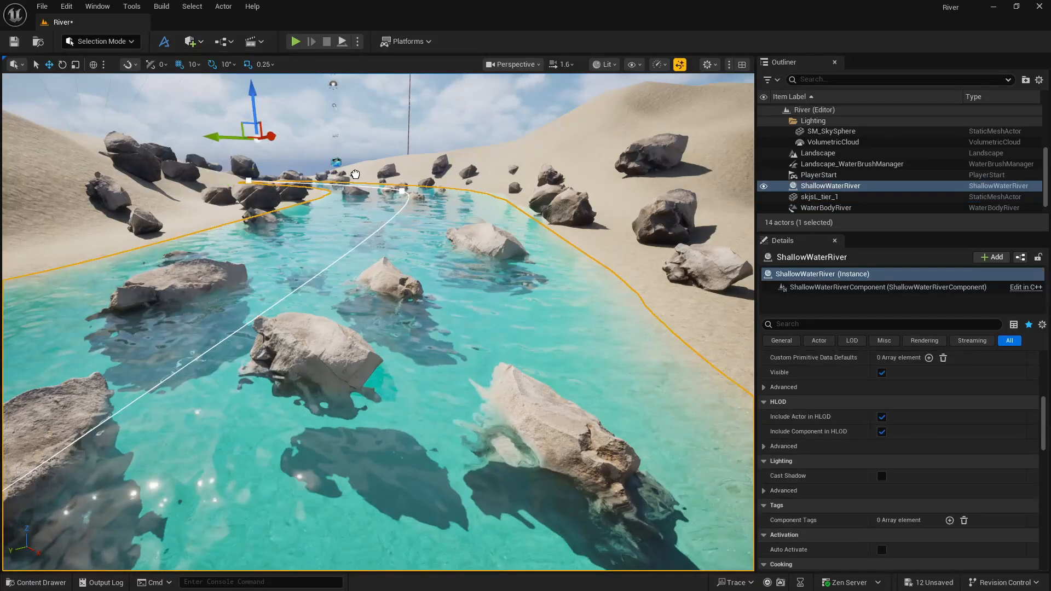
left_click_drag(355, 174, 356, 174)
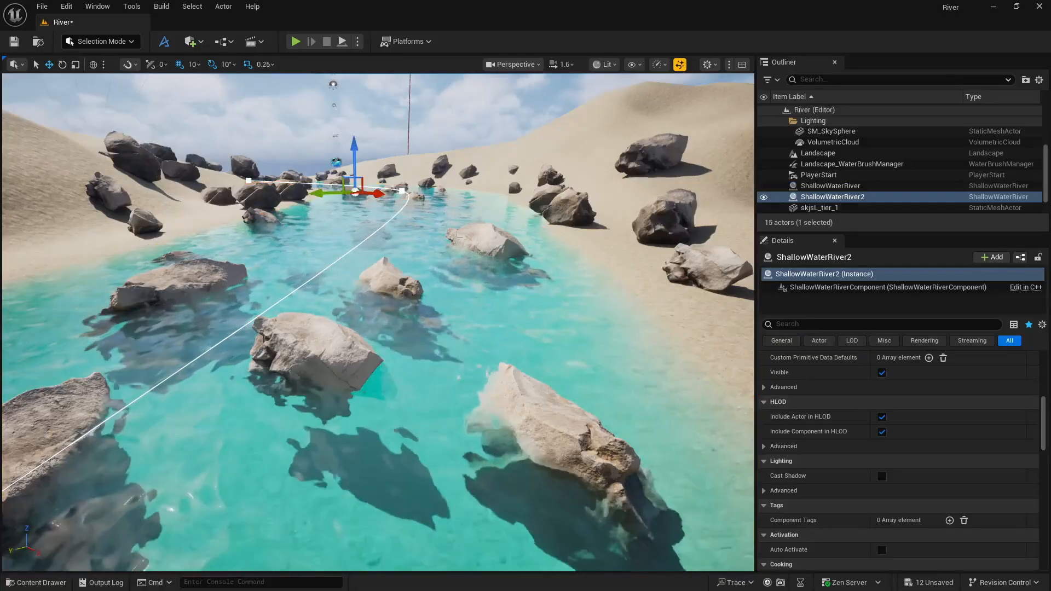
left_click(820, 207)
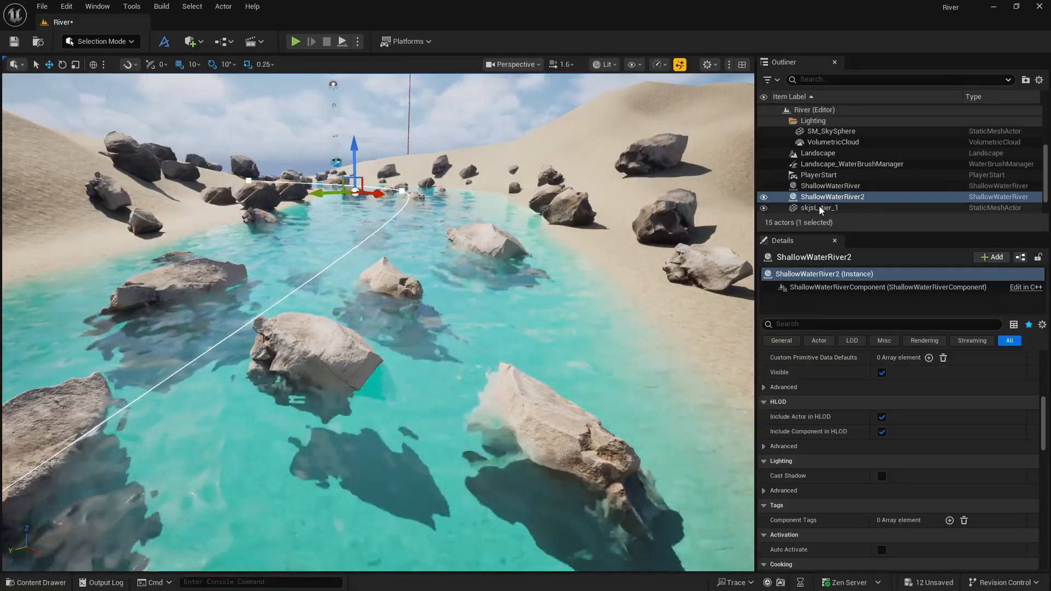
left_click(821, 198)
key("Up")
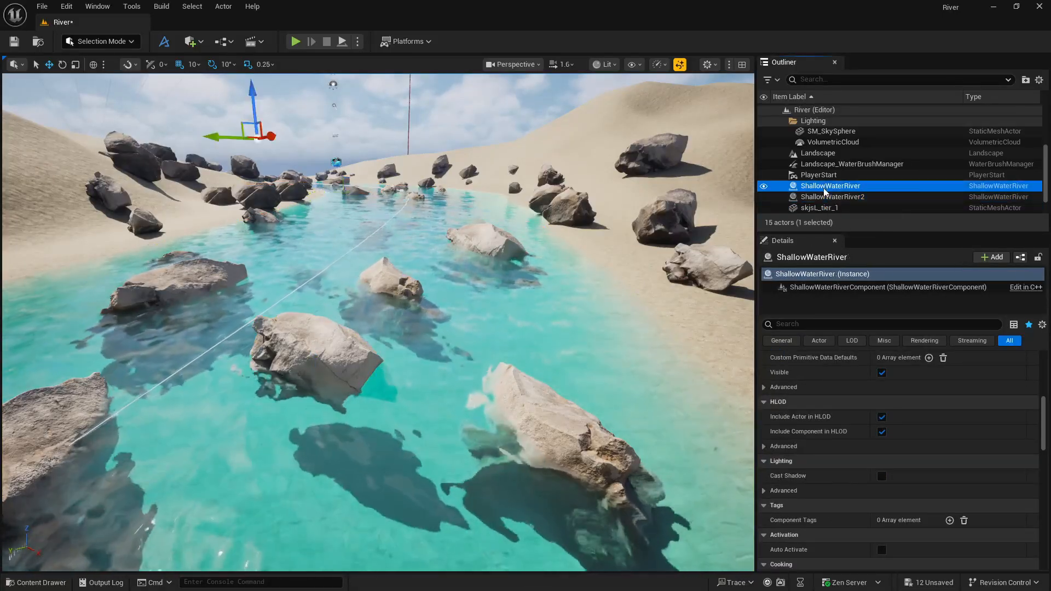
left_click(825, 197)
key("Delete")
Add an element to the ShallowWaterRiver's Source River Water Bodies and assign WaterBodyRiver to it.
left_click(830, 186)
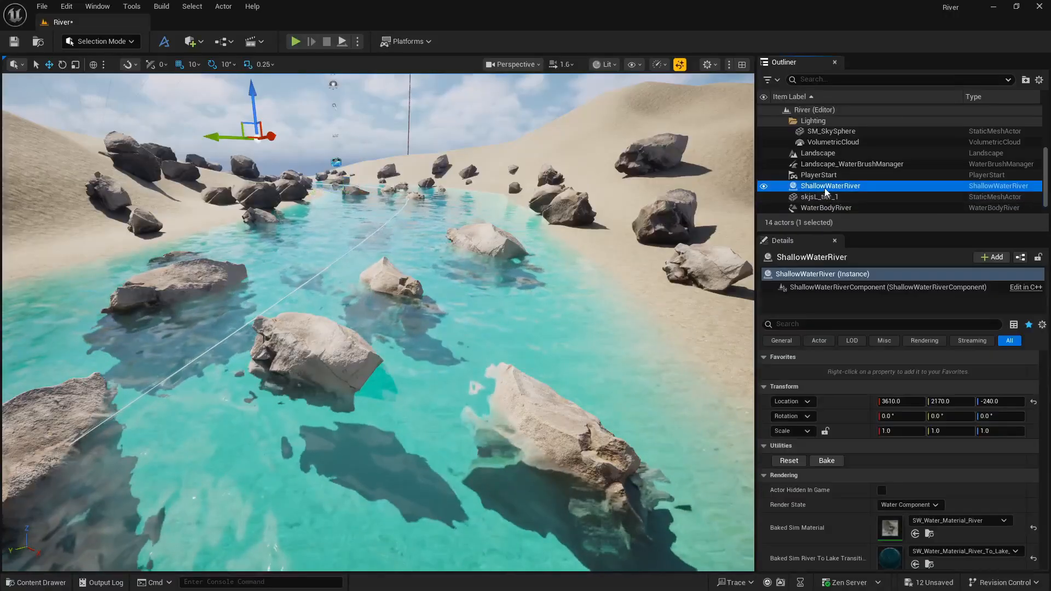
scroll(846, 451, "down", 2)
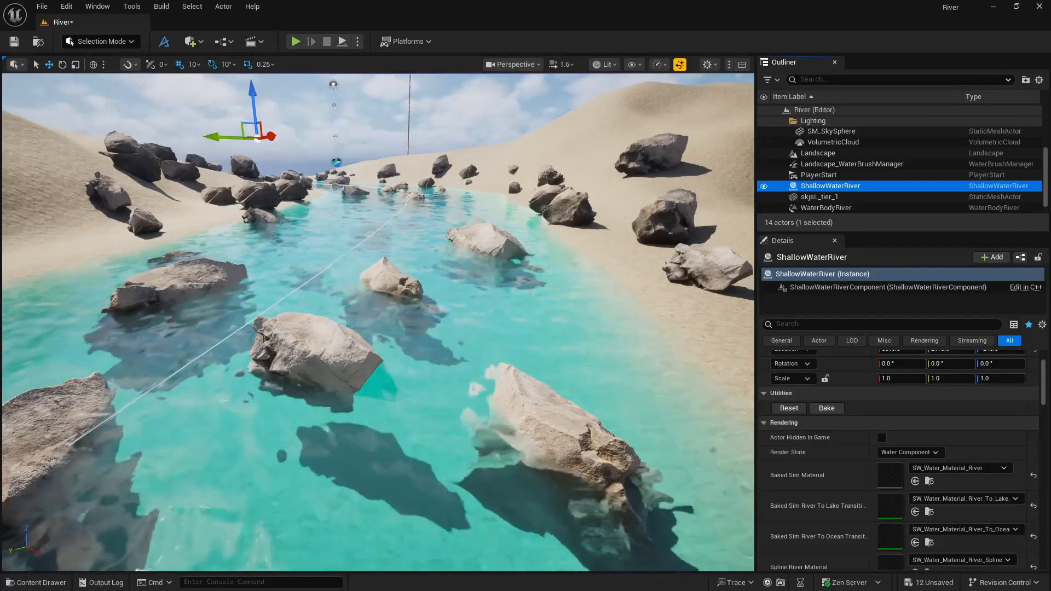
scroll(830, 491, "down", 9)
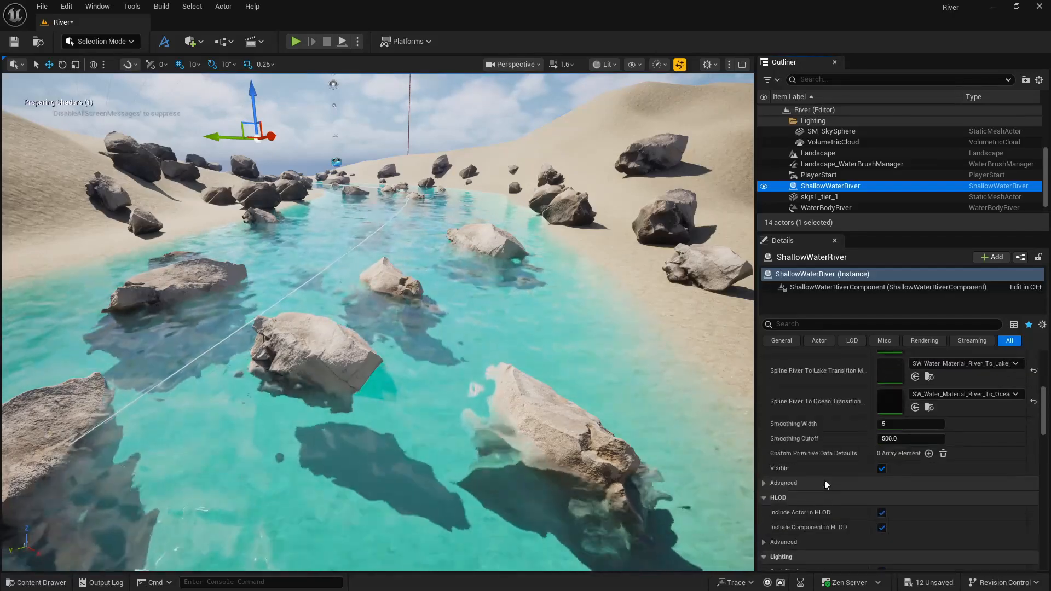
scroll(824, 481, "down", 10)
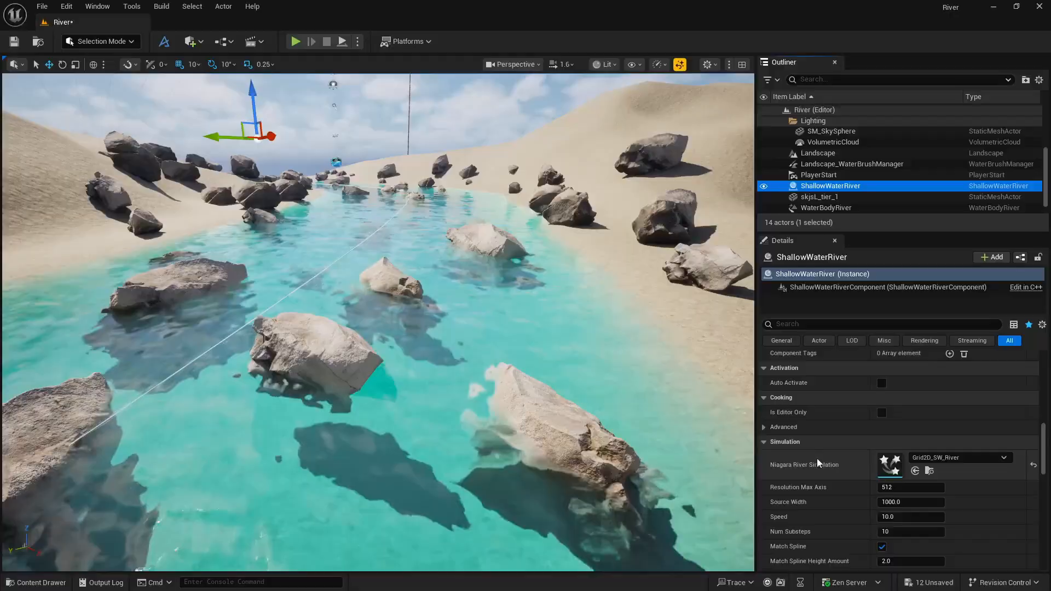
scroll(816, 454, "down", 4)
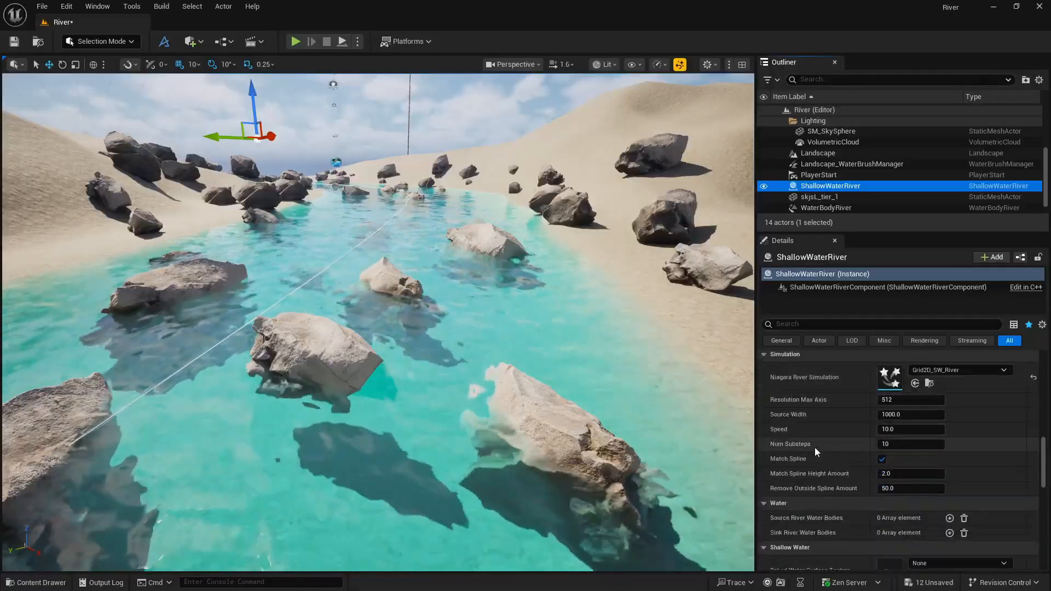
scroll(815, 448, "down", 3)
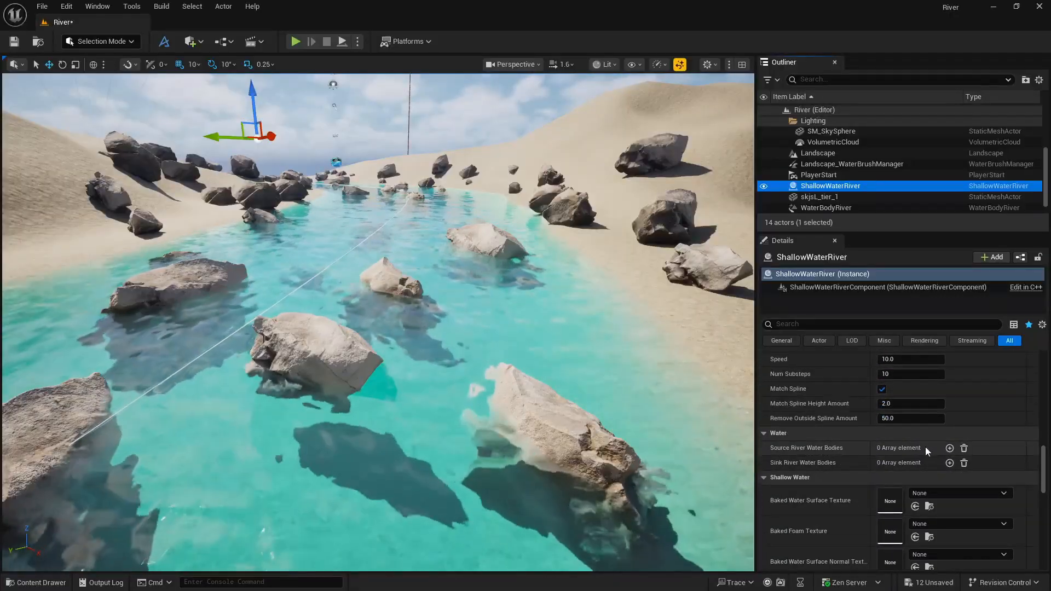
left_click(950, 448)
left_click(935, 465)
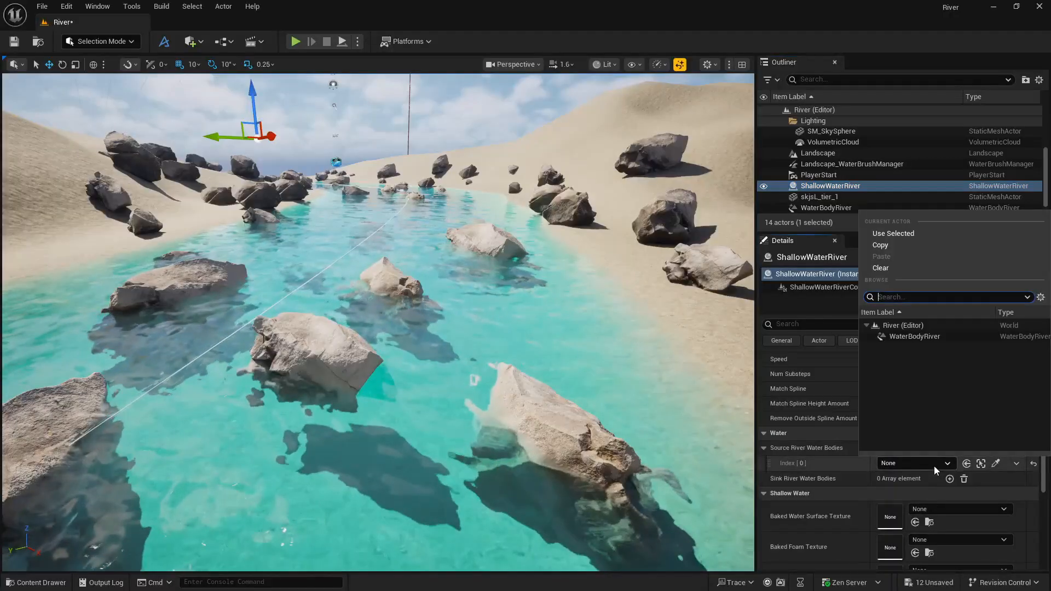
left_click(915, 336)
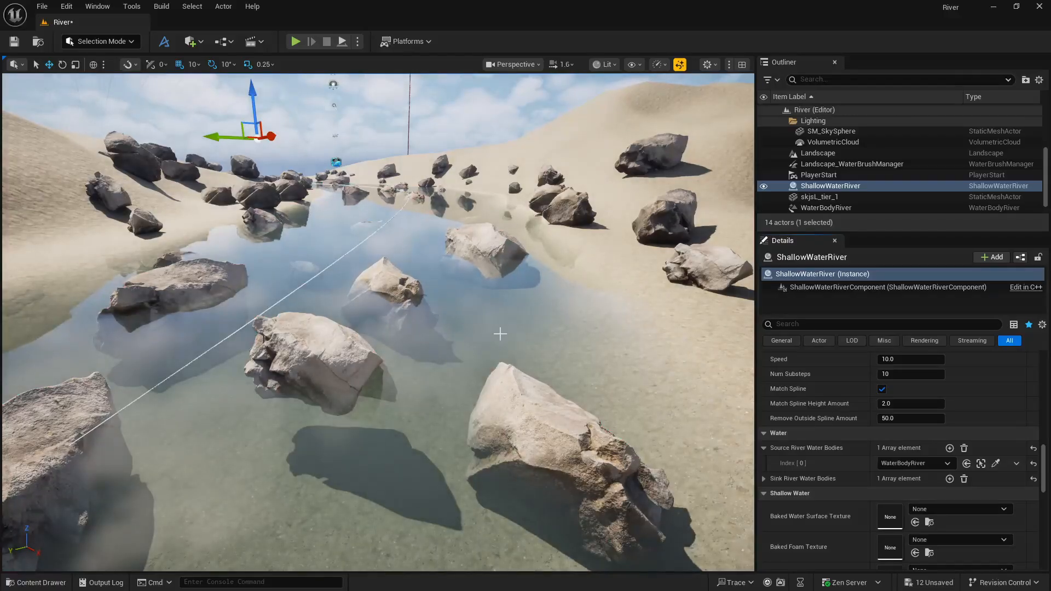
scroll(844, 415, "up", 10)
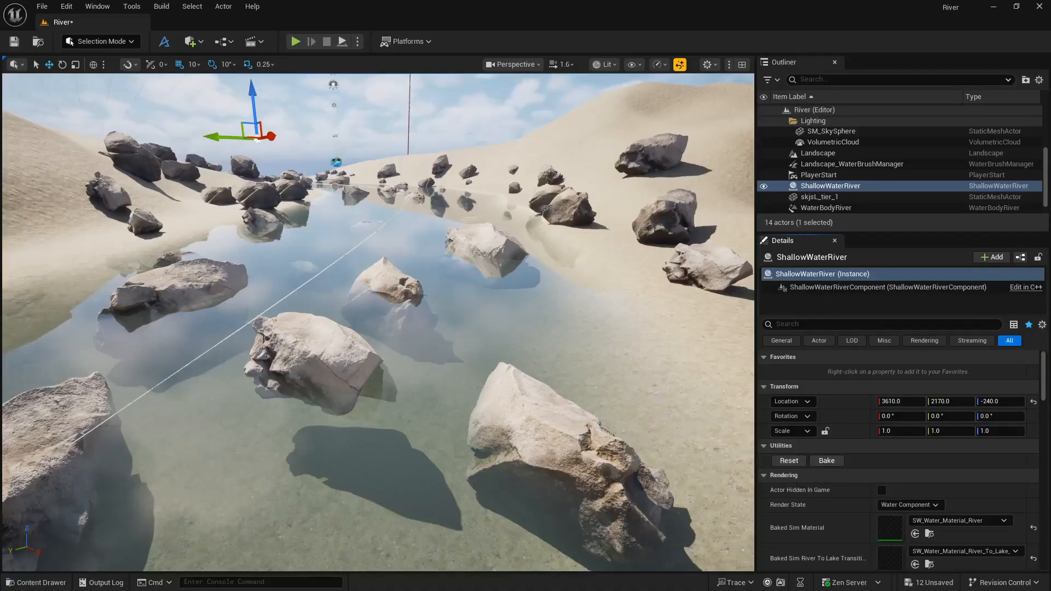
Reset the ShallowWaterRiver simulation and create a Cine Camera Actor from the current view.
left_click(791, 461)
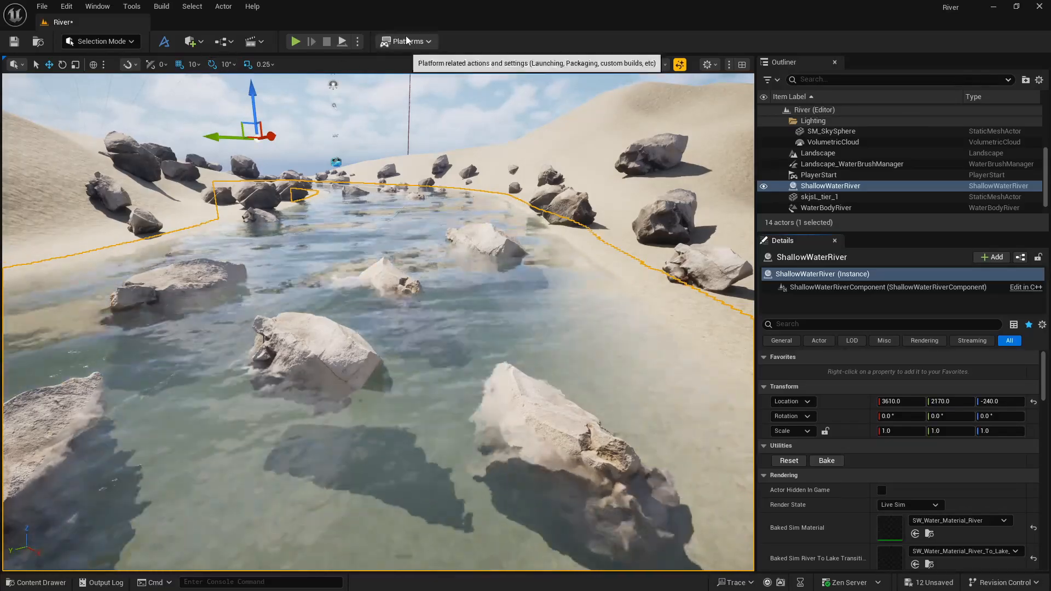
left_click(530, 65)
mouse_move(590, 409)
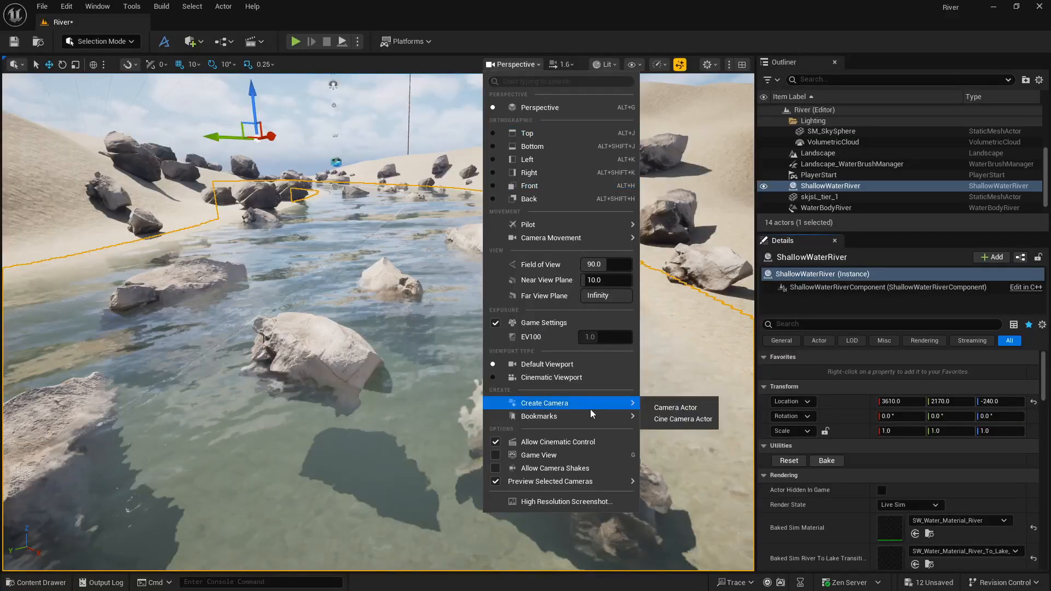
left_click(680, 420)
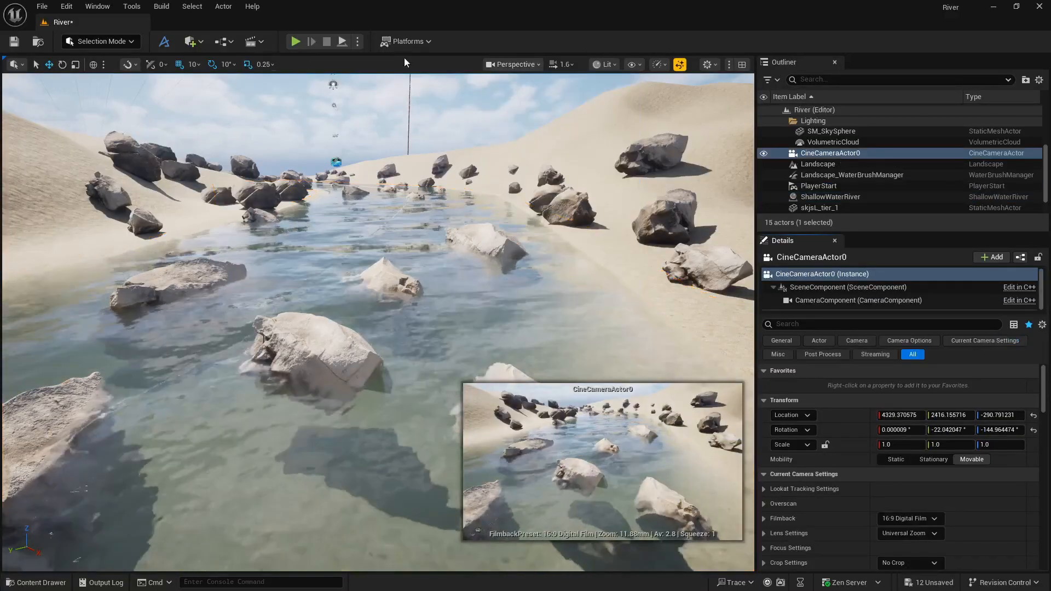
Switch to the Cinematic Viewport and look through CineCameraActor0.
left_click(514, 64)
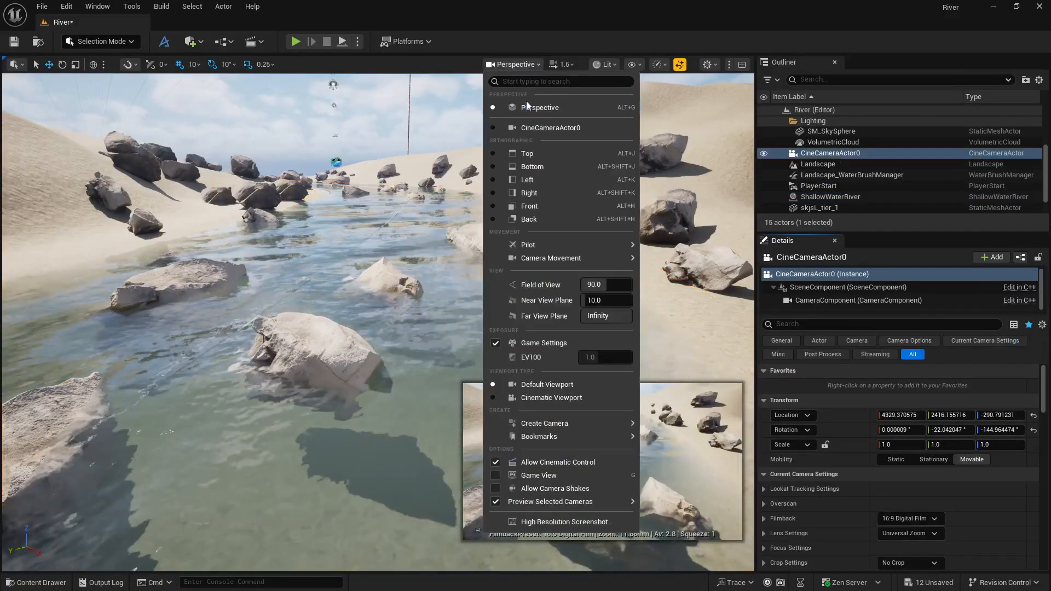
left_click(546, 130)
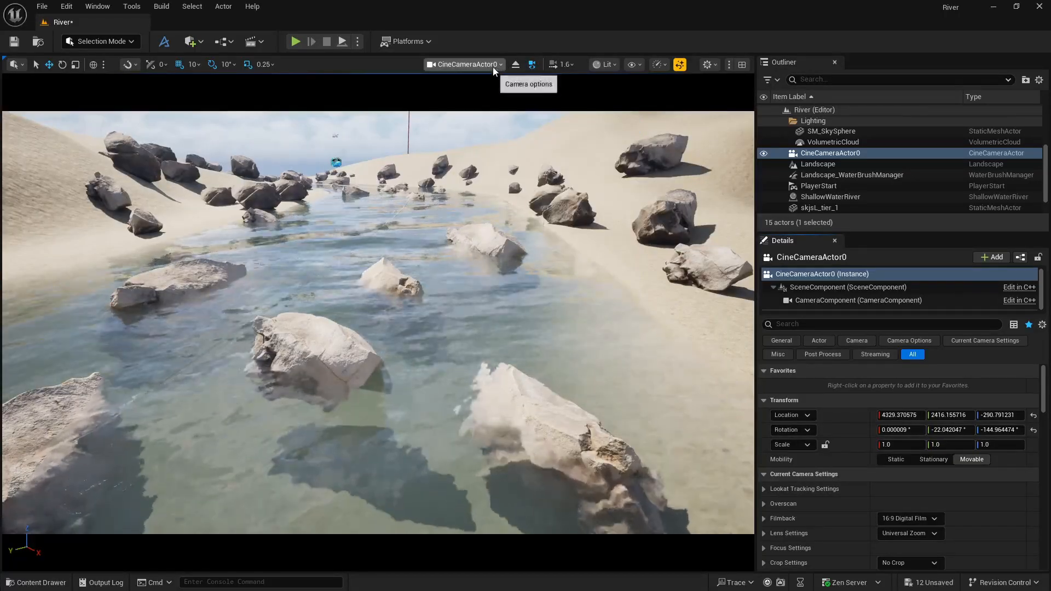
left_click(494, 67)
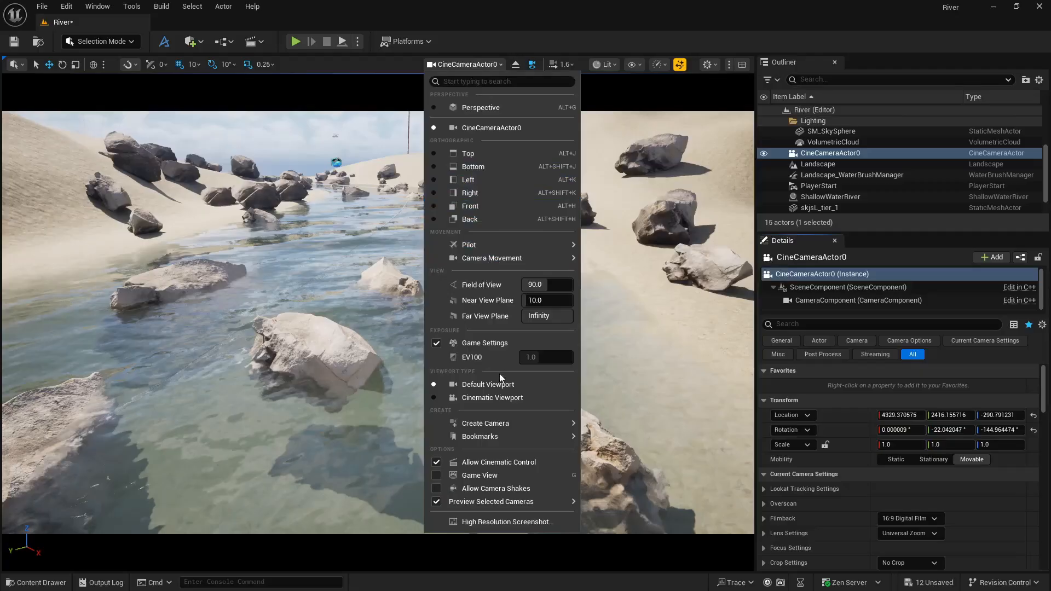
left_click(498, 396)
left_click(481, 66)
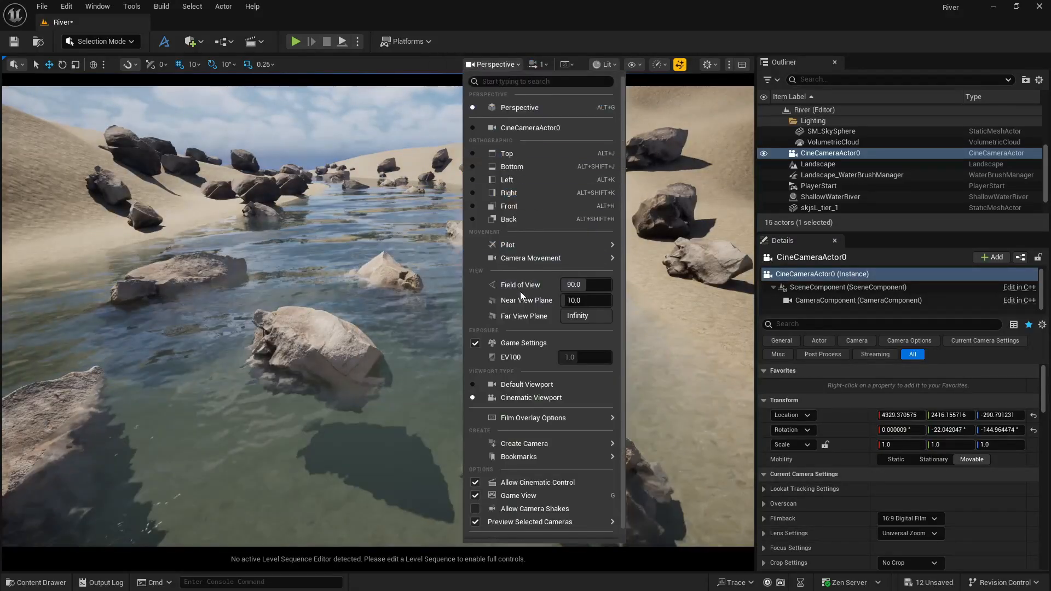
mouse_move(550, 257)
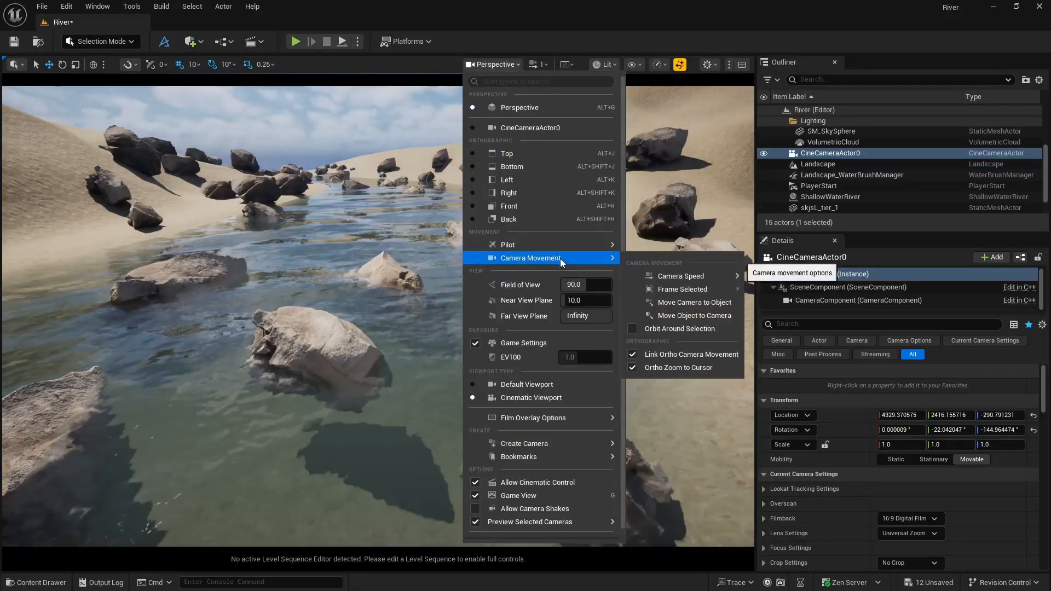
left_click(553, 129)
Set the cine camera's Filmback to 16:9 Film and its Current Focal Length to 45.
scroll(811, 454, "down", 1)
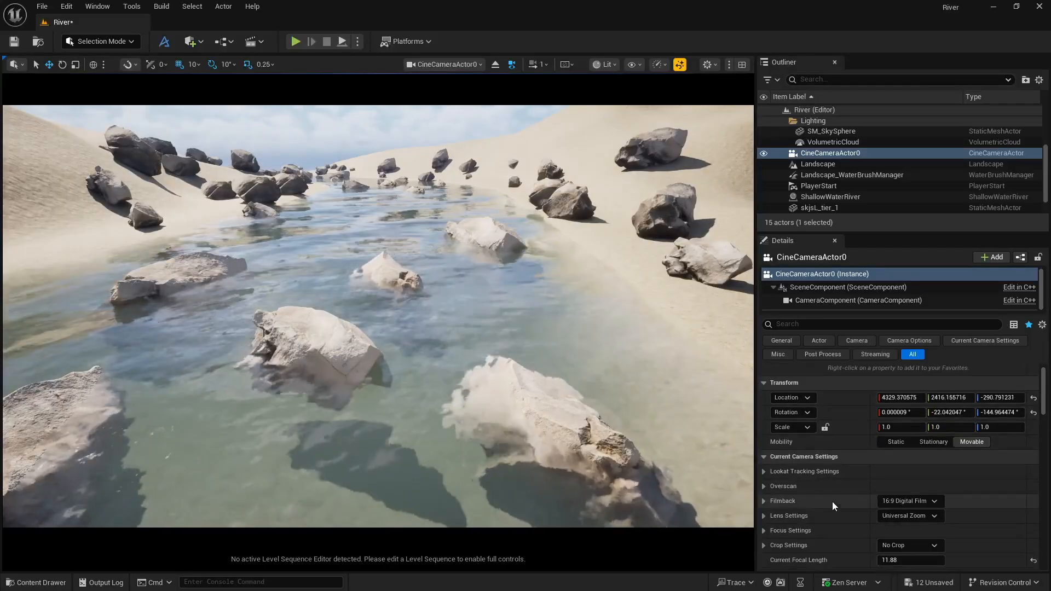
left_click(906, 501)
left_click(894, 363)
scroll(852, 517, "down", 3)
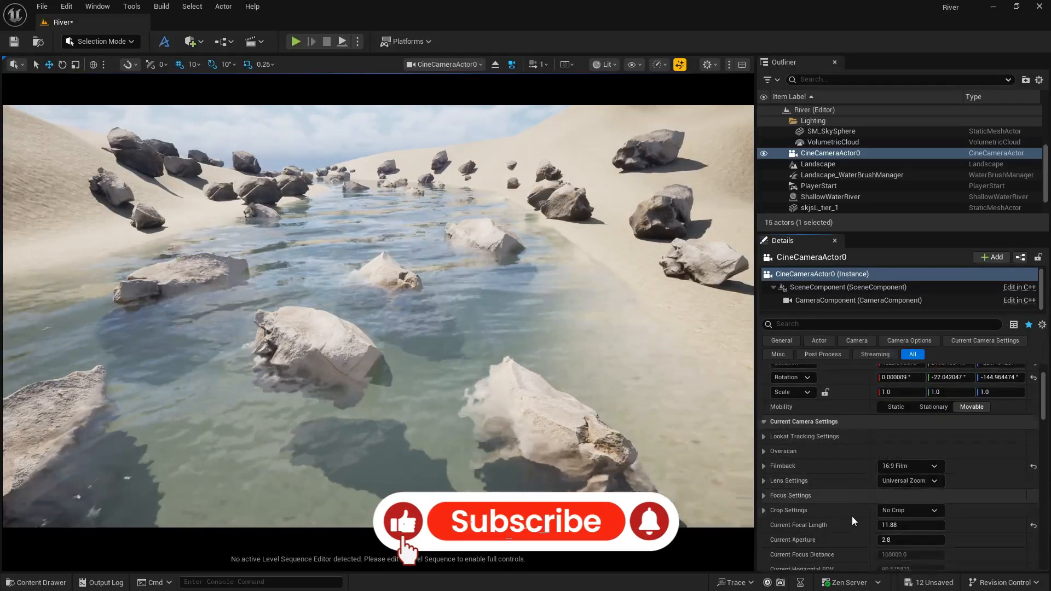
left_click(908, 508)
type("45")
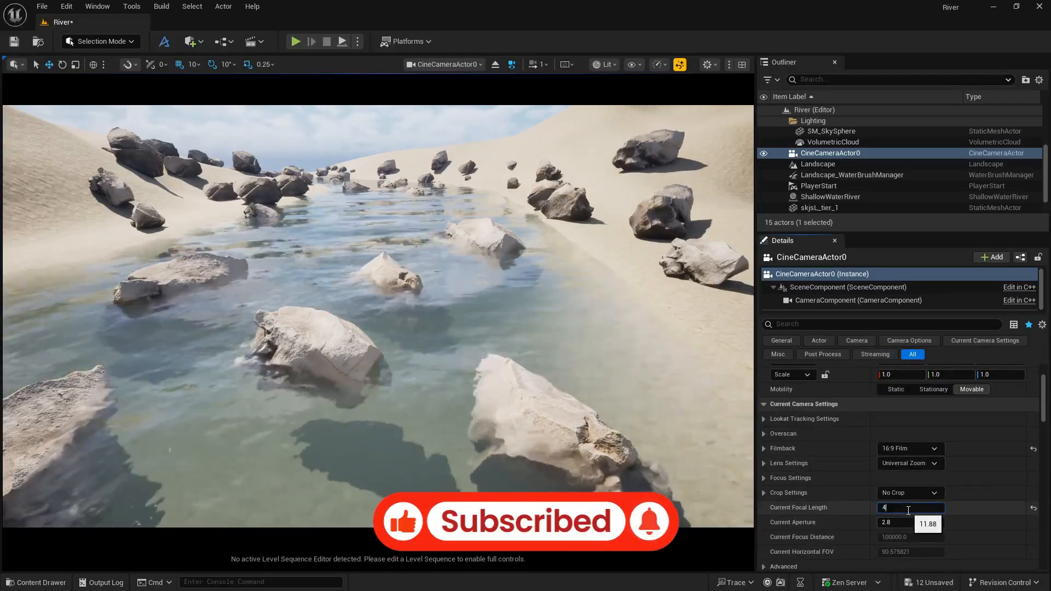
key("Return")
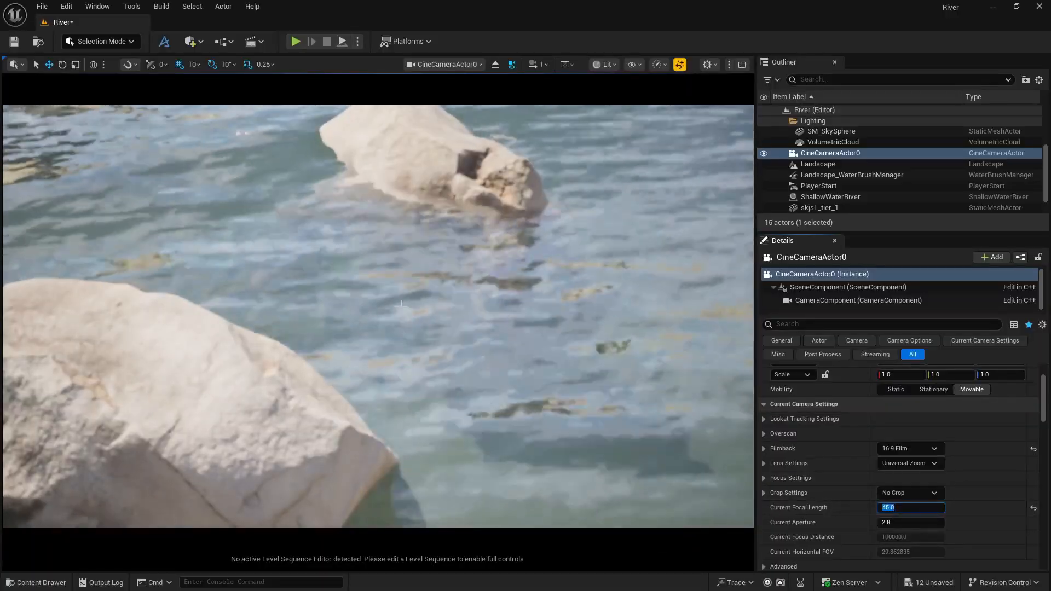
Reframe the piloted cine camera by moving it back and adjusting its height and angle over the rocks in the river.
key("s")
right_click_drag(526, 339, 508, 279)
key("s")
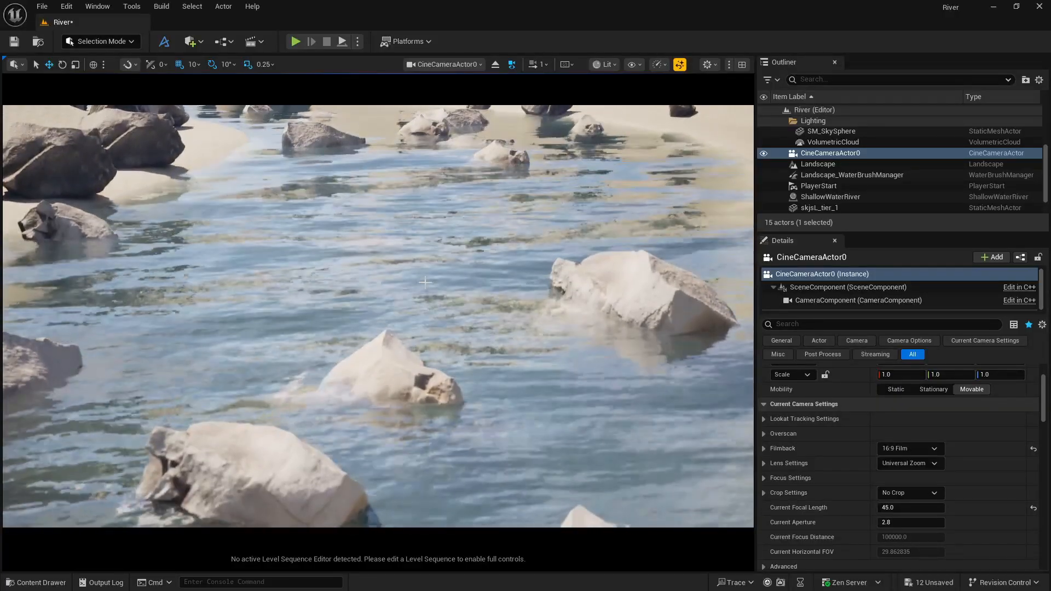
key("s")
key("q")
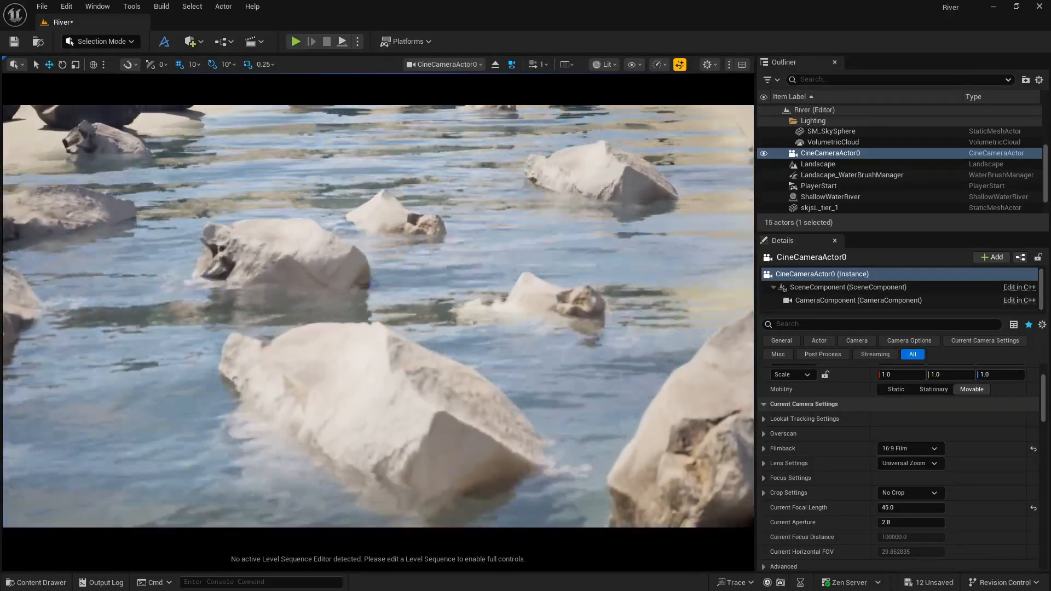
mouse_move(378, 317)
right_mouse_down()
mouse_move(323, 290)
mouse_move(373, 221)
mouse_move(372, 247)
mouse_move(443, 257)
mouse_move(386, 272)
mouse_move(368, 302)
right_mouse_up()
key("e")
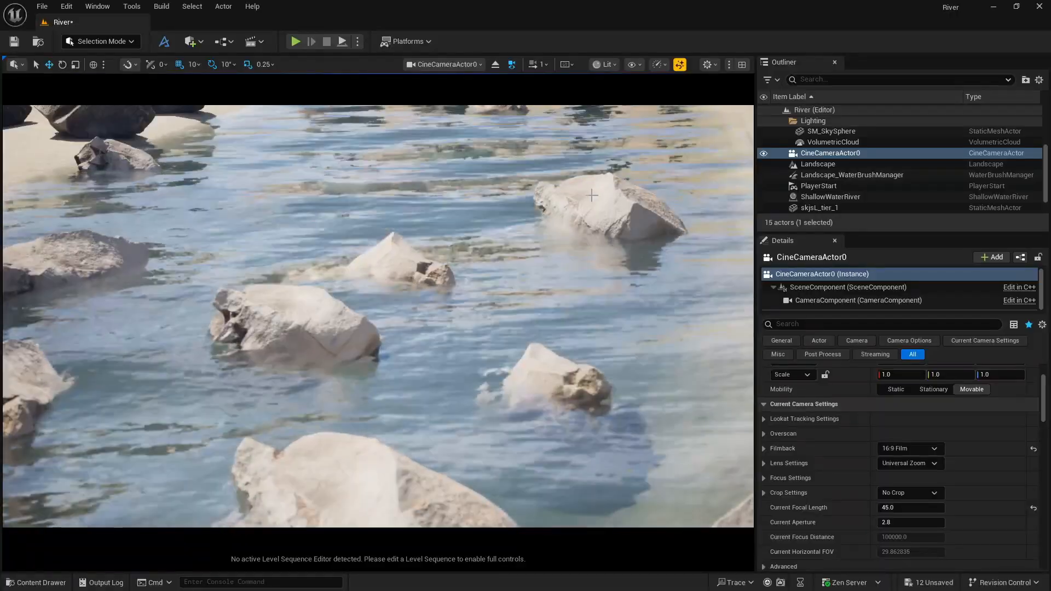
Select the Surface Scatter rocks together with the skjsL_tier_1 rock and filter their details by "tags".
left_click(591, 196)
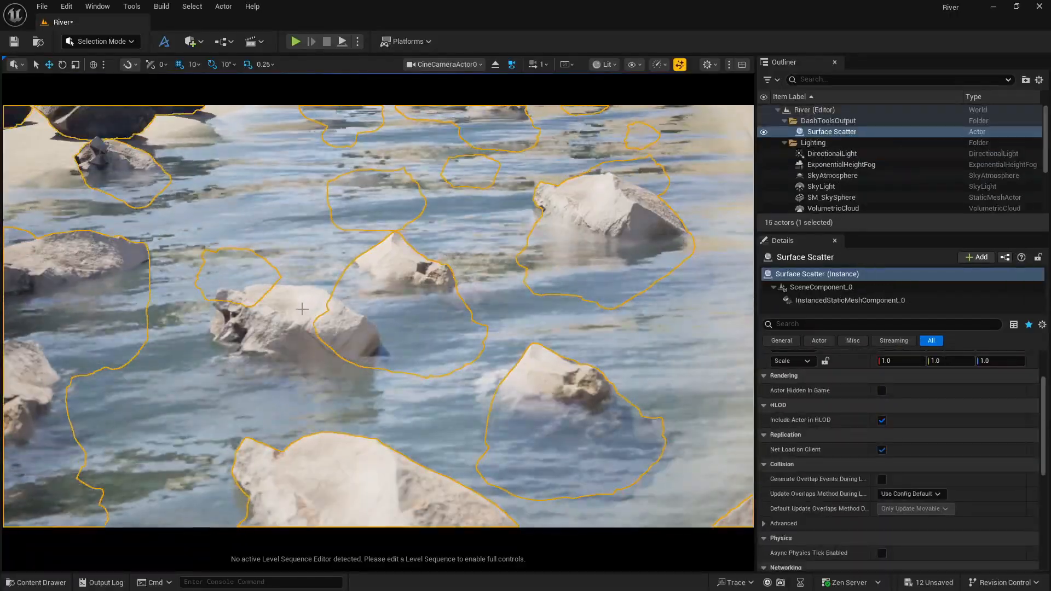
left_click(302, 309, "ctrl")
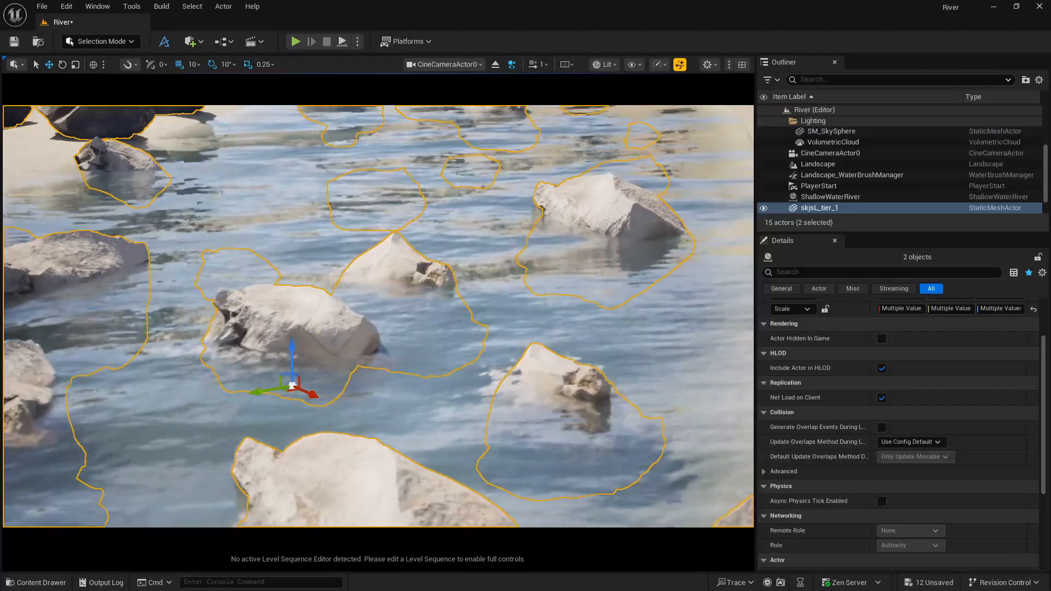
scroll(836, 164, "down", 1)
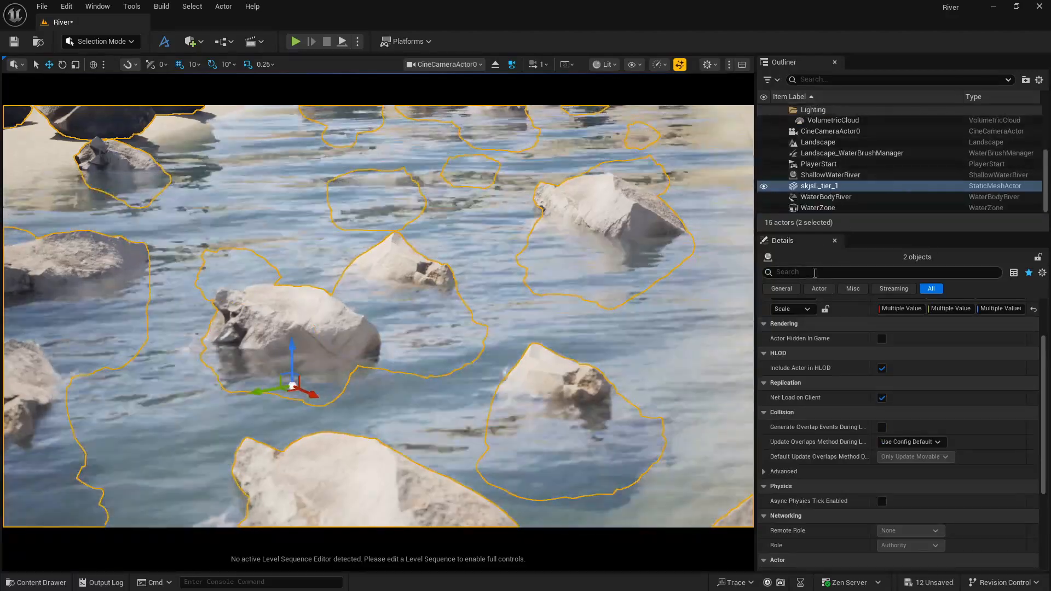
type("tags")
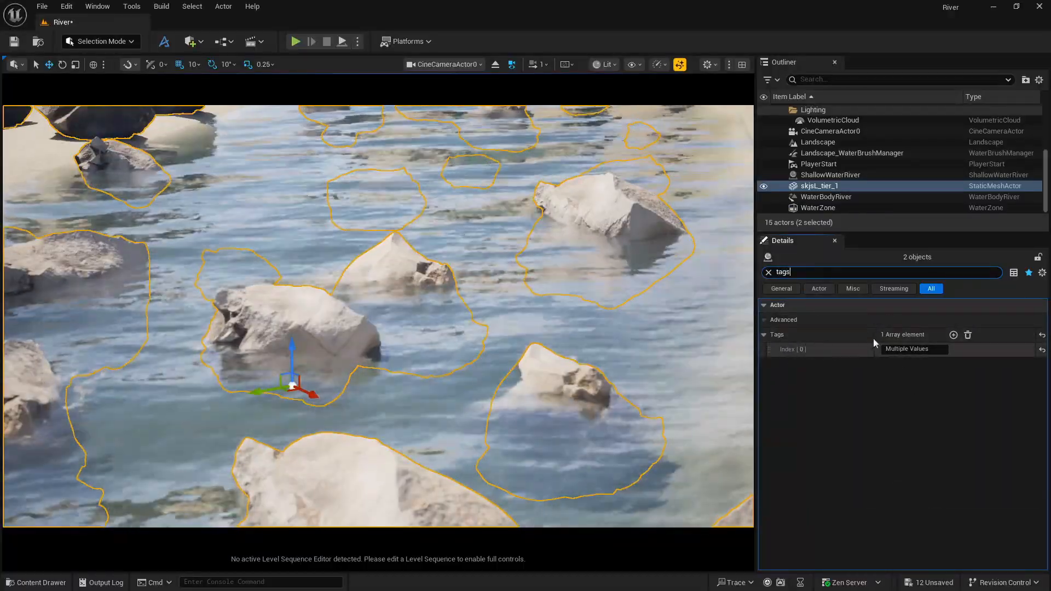
Select only the Surface Scatter actor and add the actor tag "collider" to it.
left_click(570, 381)
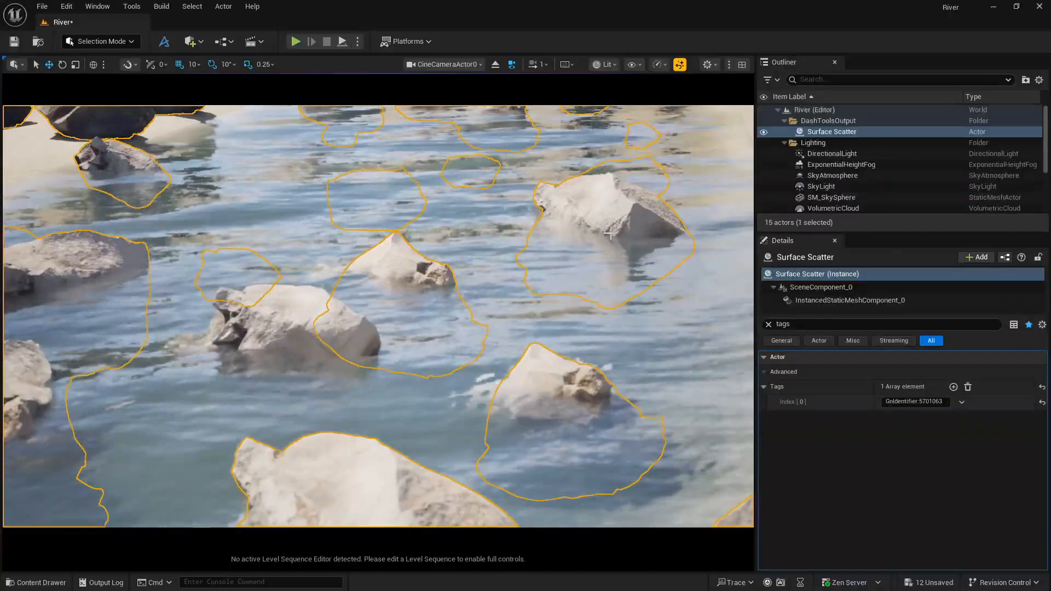
left_click(953, 387)
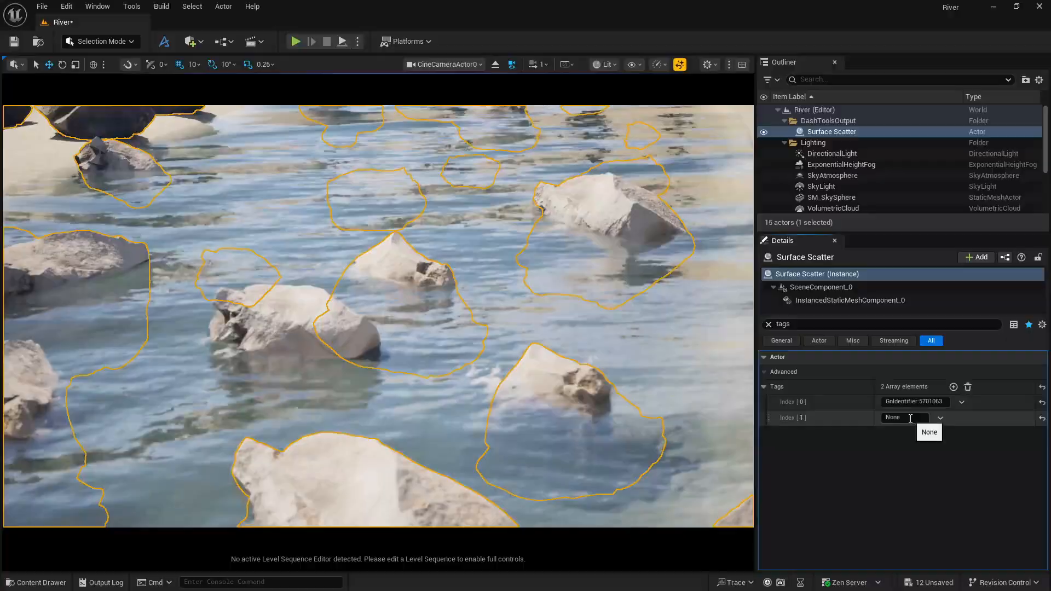
left_click(887, 418)
type("col")
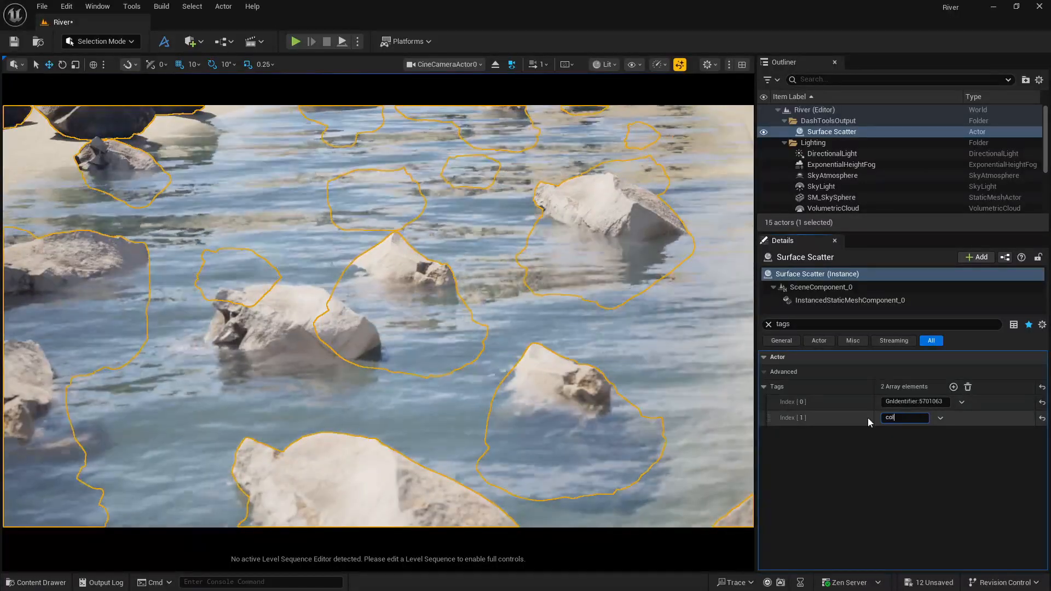
type("lider")
key("Return")
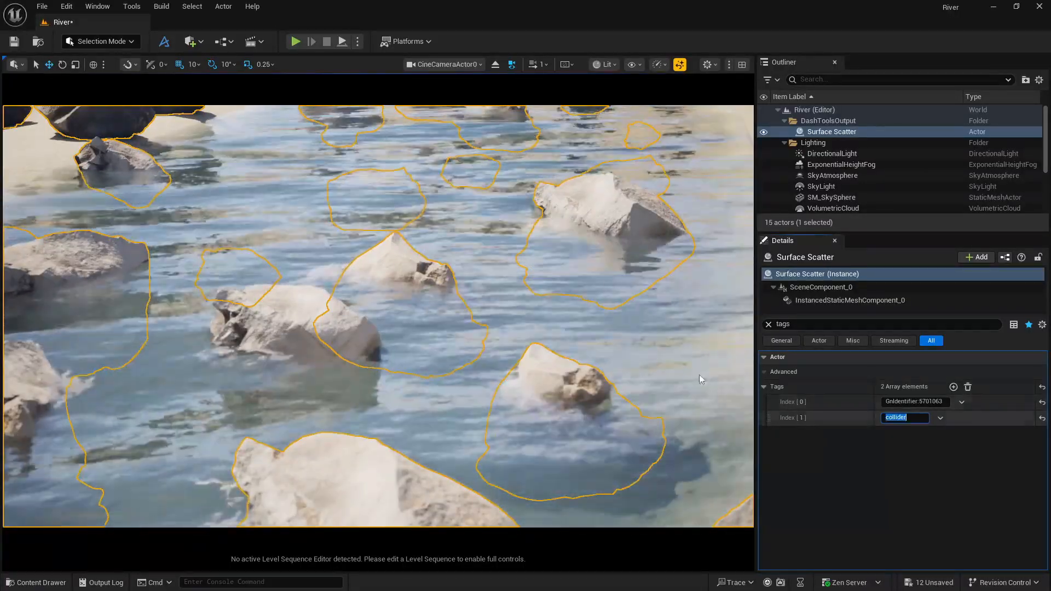
Add the actor tag "collider" to the skjsL_tier_1 rock.
left_click(326, 307)
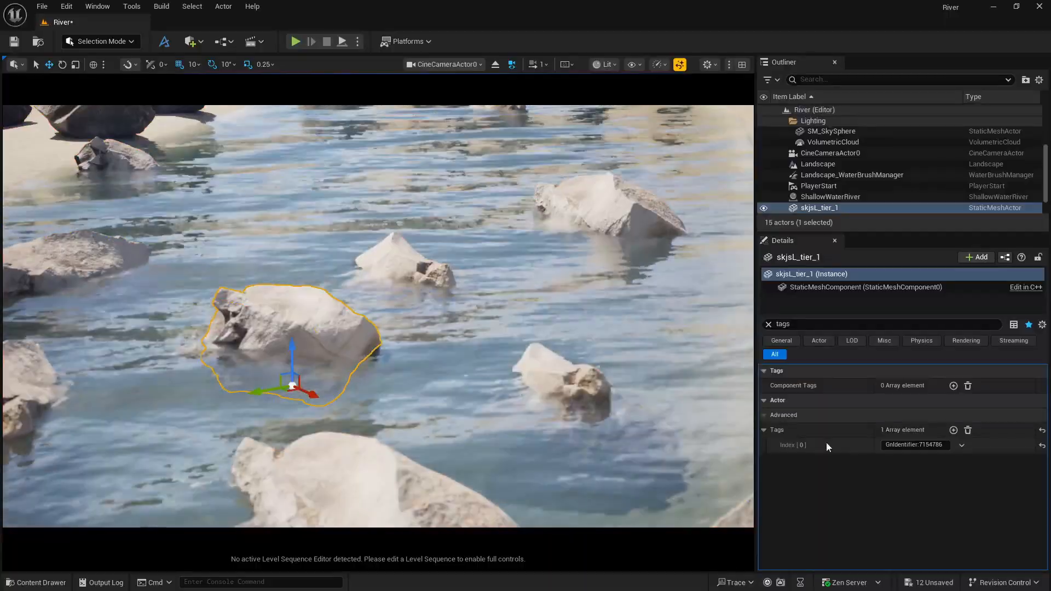
left_click(954, 431)
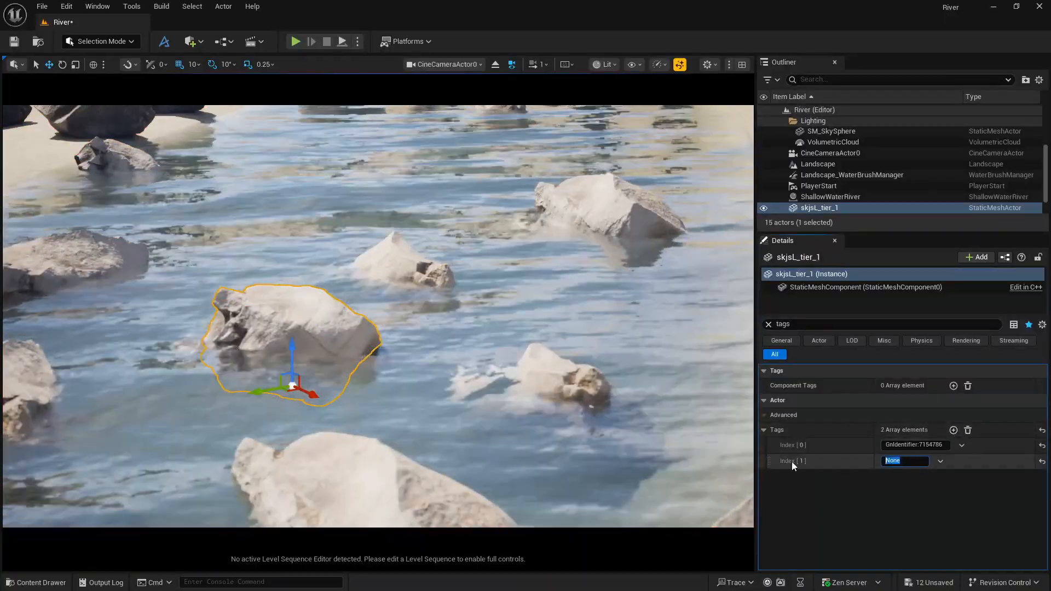
type("collider")
key("Return")
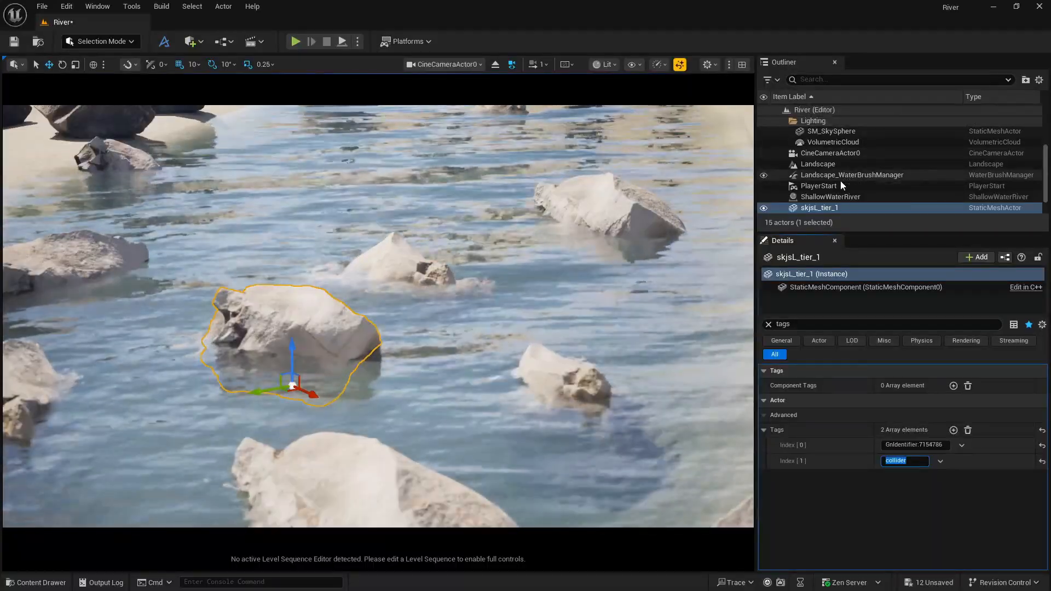
Select the ShallowWaterRiver actor, clear its details filter and bring its Collisions settings into view.
scroll(839, 179, "down", 2)
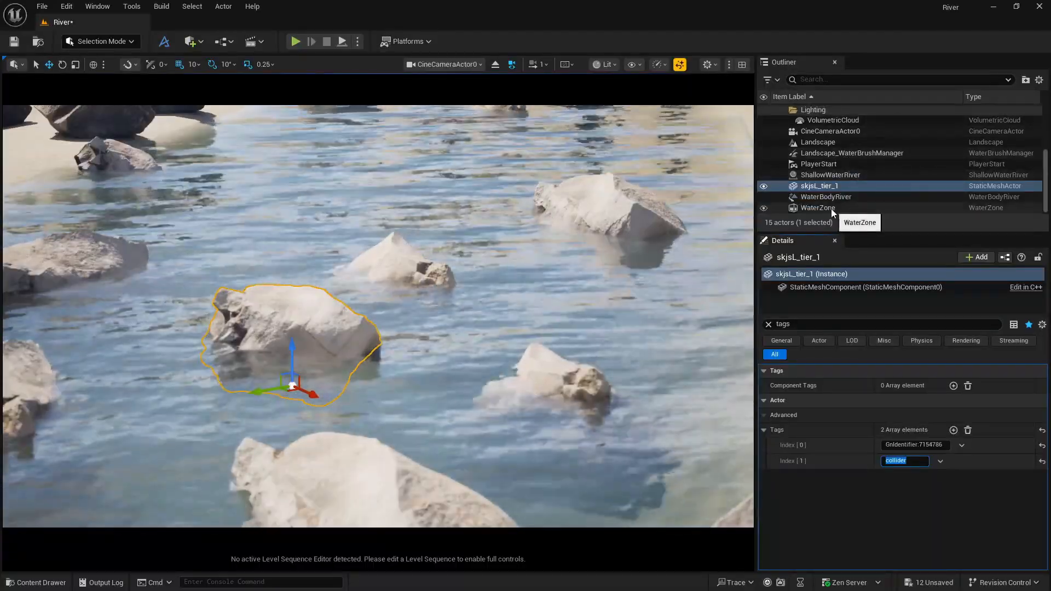
left_click(831, 175)
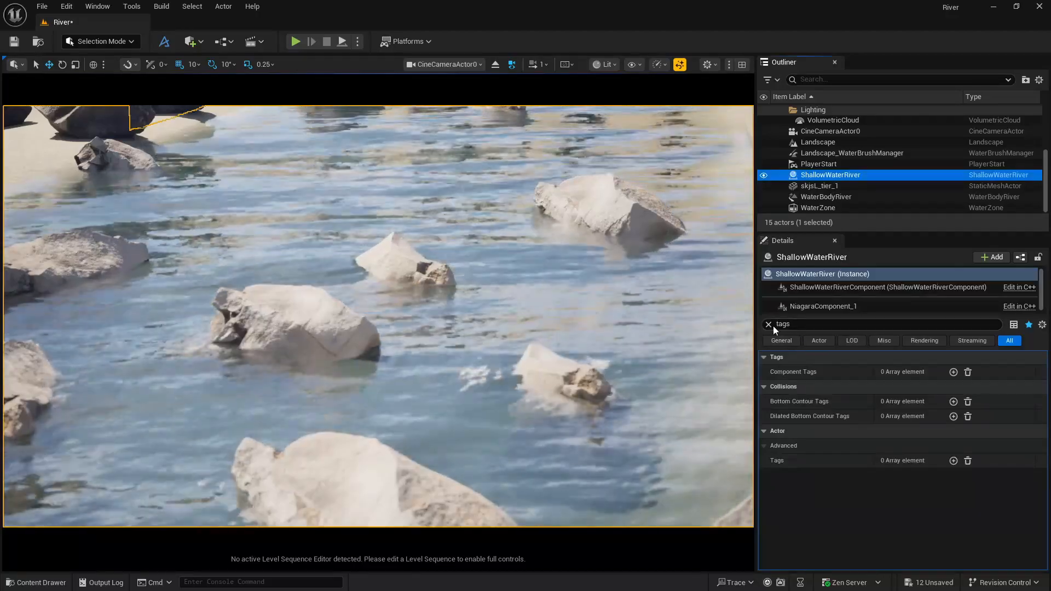
left_click(769, 324)
scroll(874, 512, "down", 5)
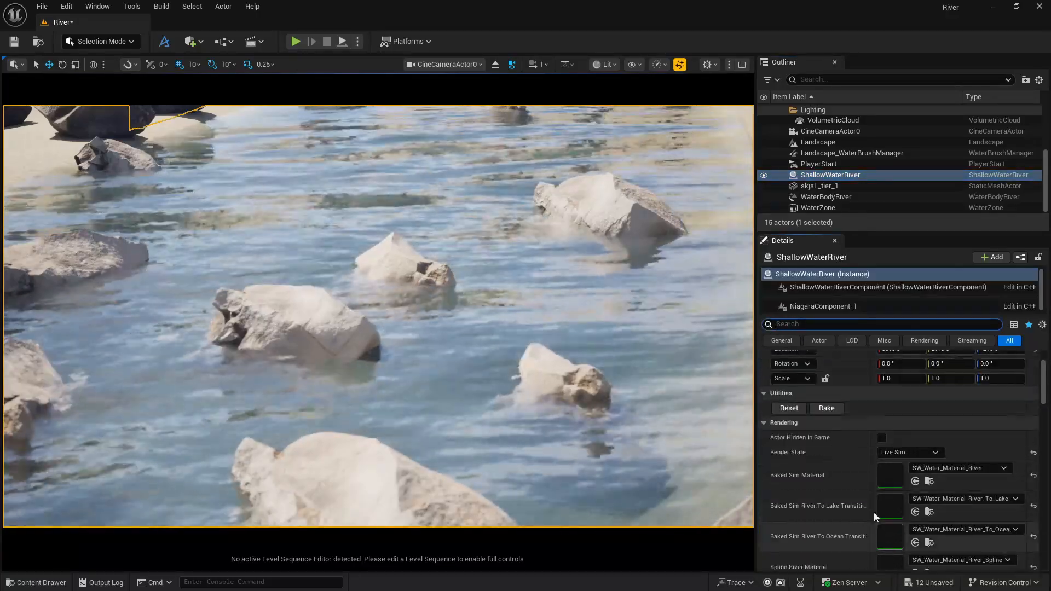
scroll(855, 491, "down", 10)
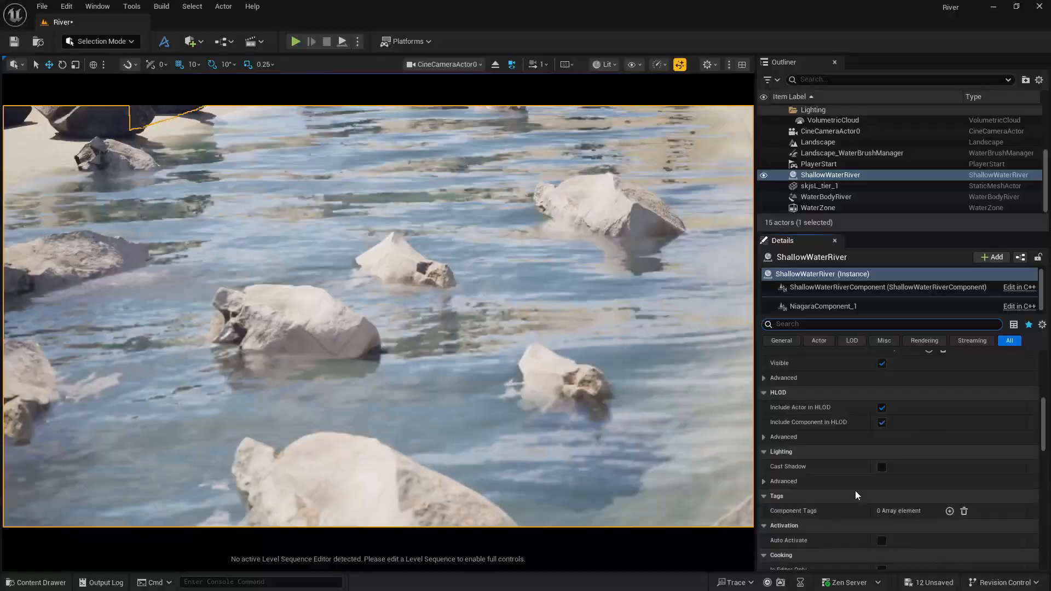
scroll(855, 491, "down", 2)
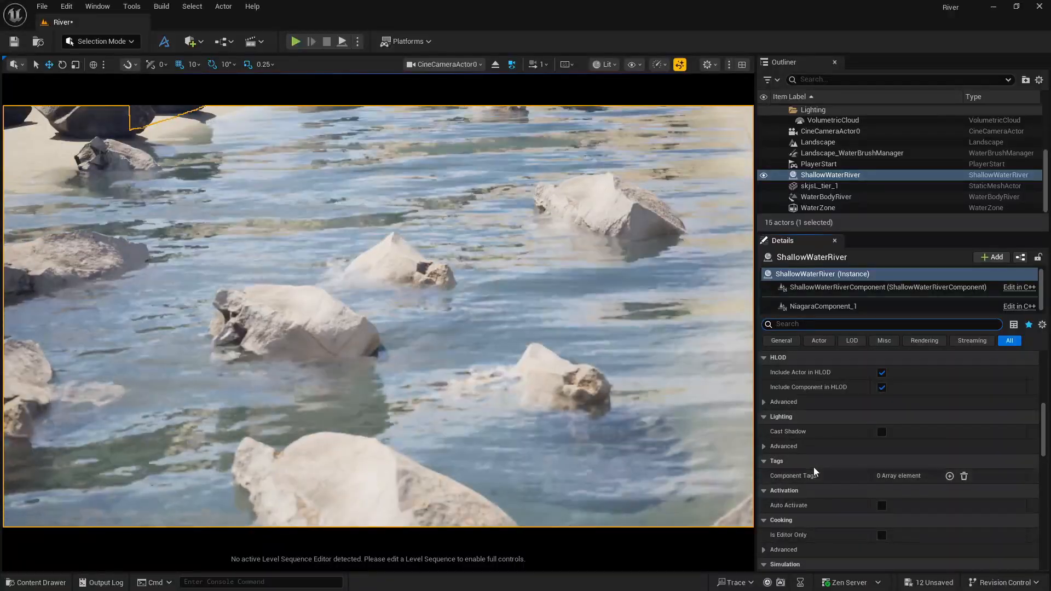
scroll(814, 467, "down", 3)
scroll(814, 467, "down", 10)
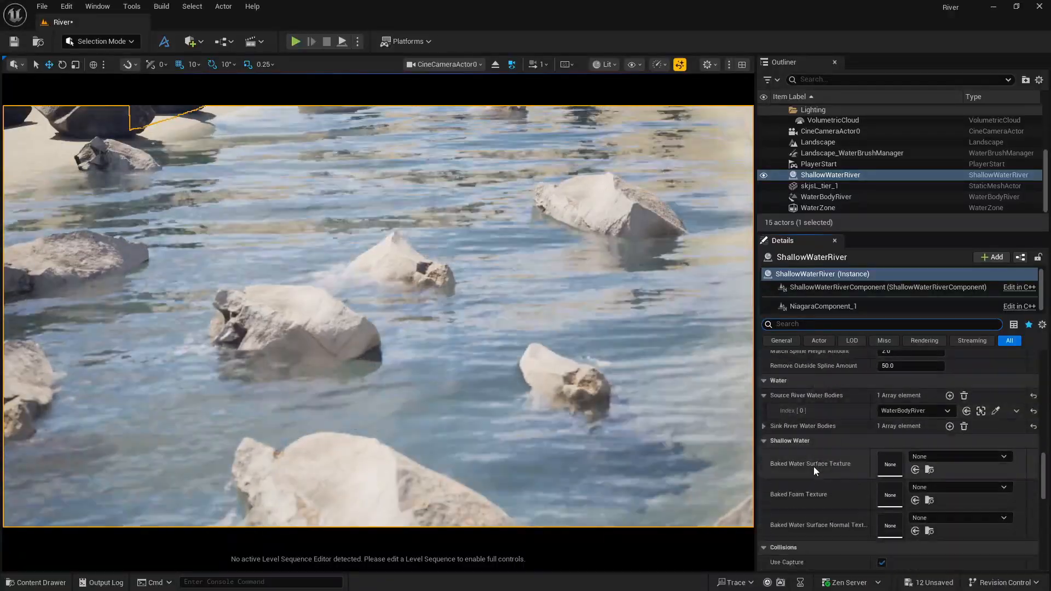
scroll(813, 467, "down", 6)
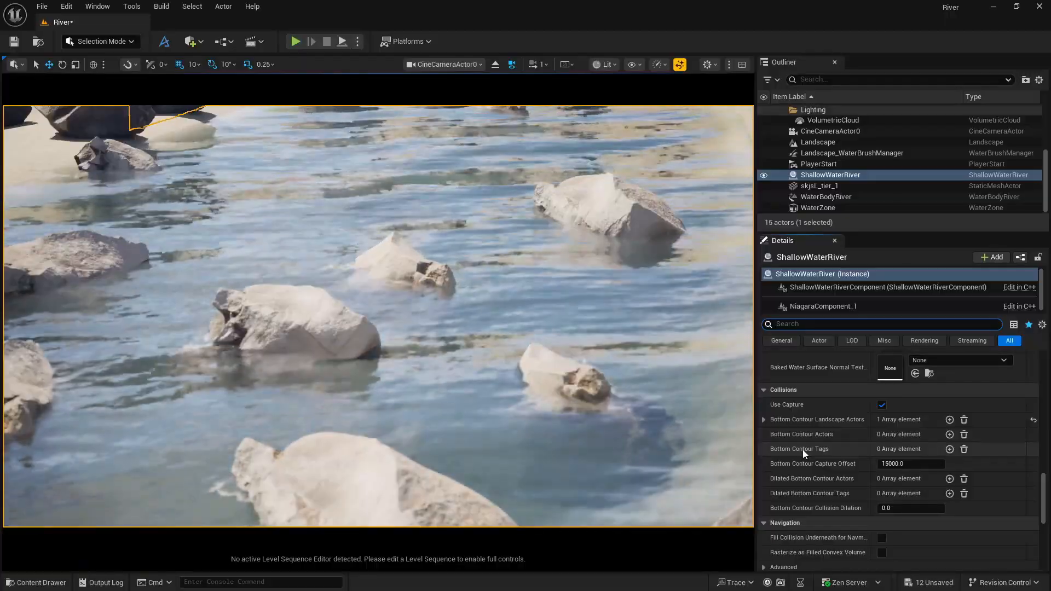
Filter the ShallowWaterRiver details by "tags" and add "collider" as a Bottom Contour Tag.
type("t")
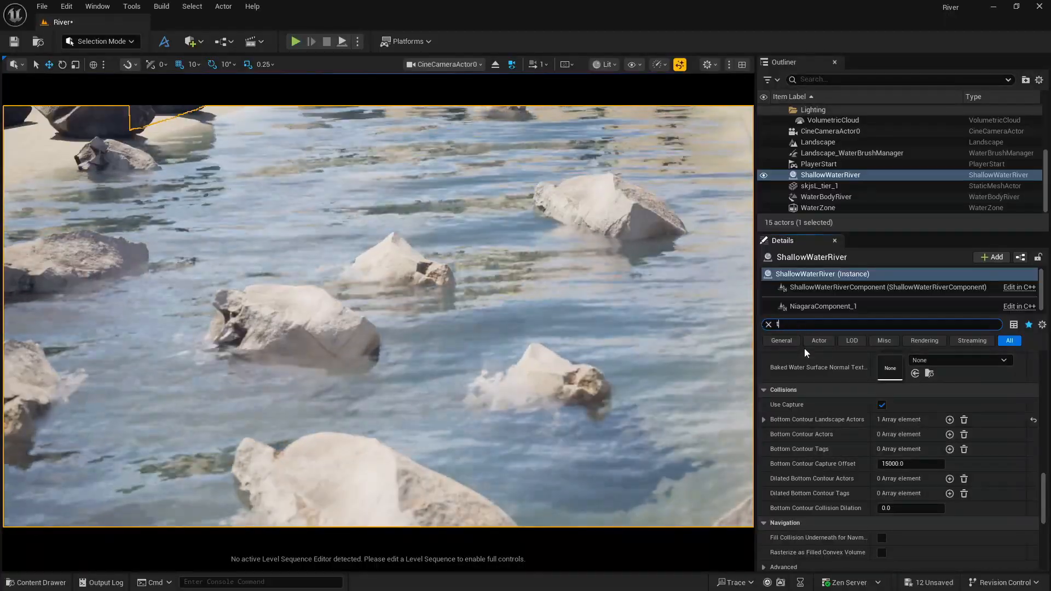
type("ags")
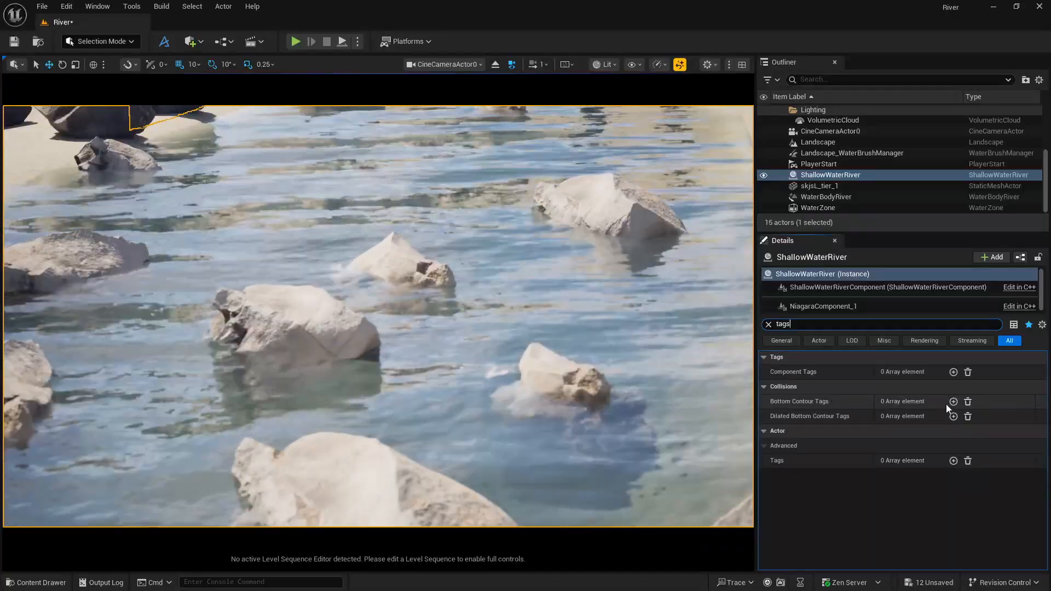
left_click(953, 402)
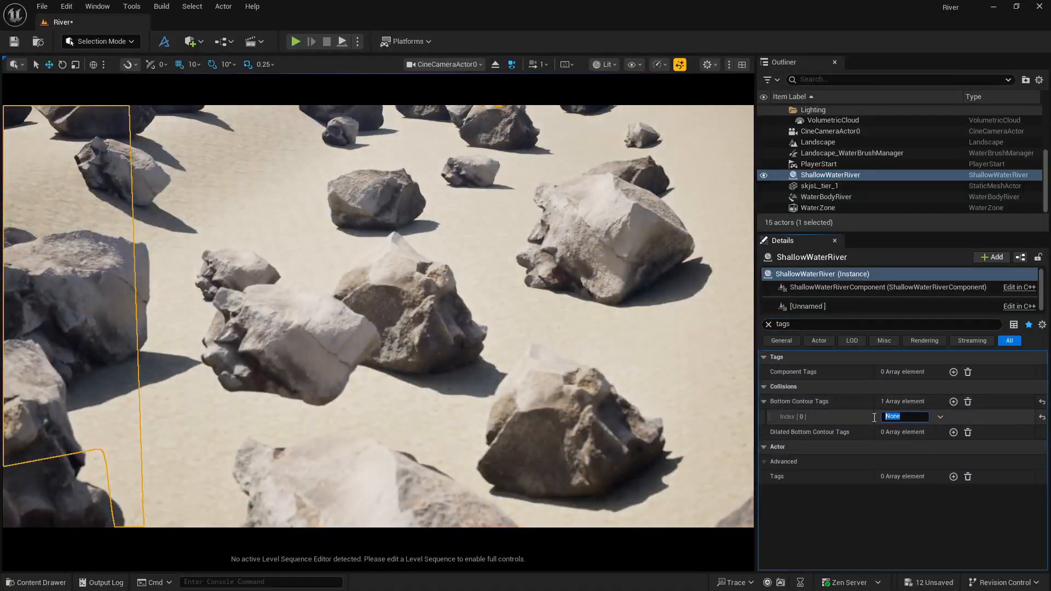
type("collider")
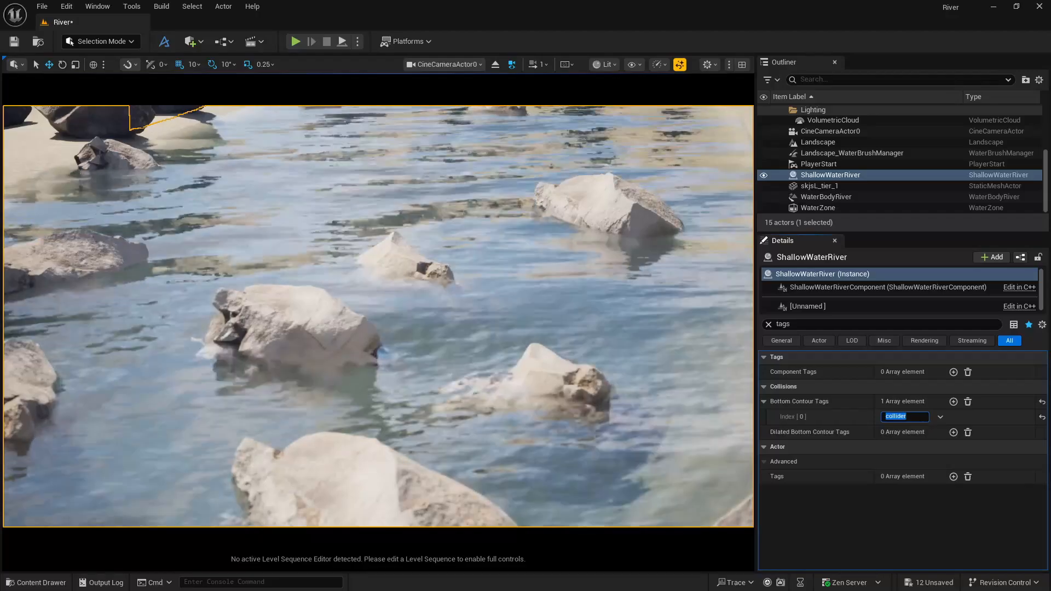
Rotate the skjsL_tier_1 rock by about -40 degrees and lower it slightly in the water.
left_click(455, 249)
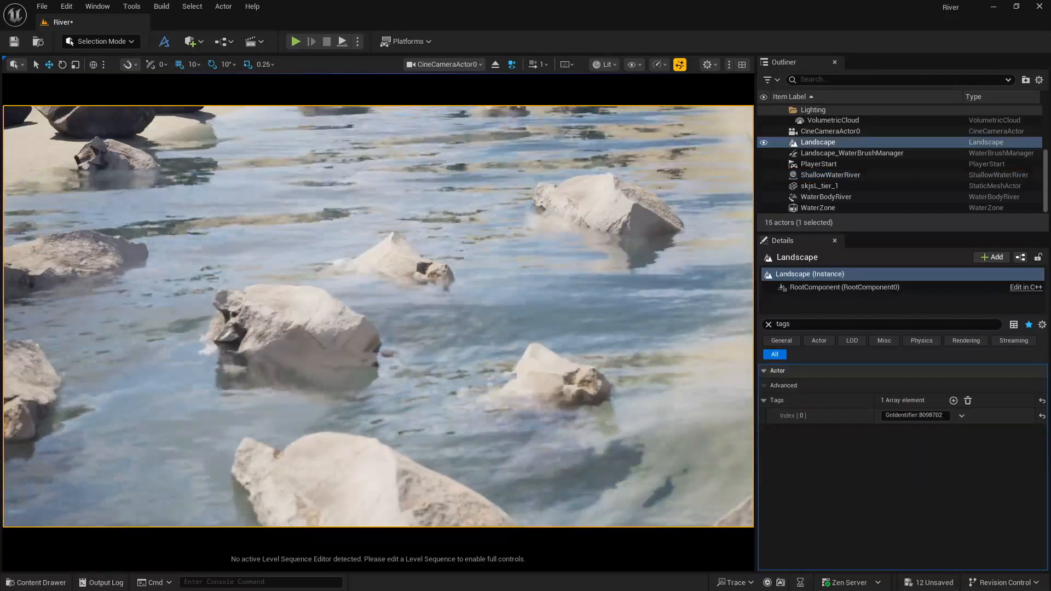
left_click(313, 311)
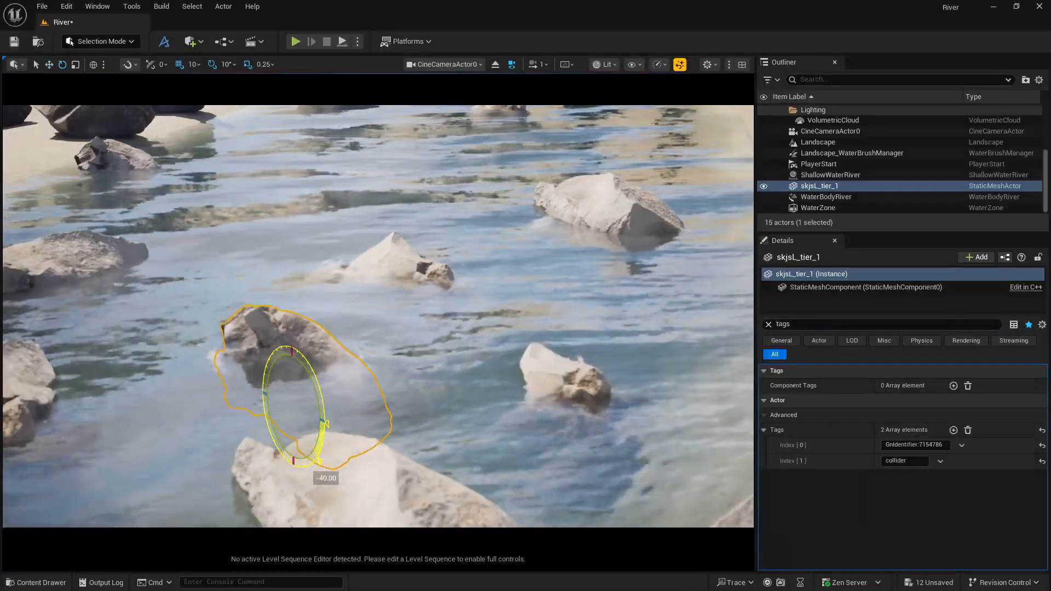
mouse_move(293, 372)
left_mouse_down()
mouse_move(292, 307)
mouse_move(305, 320)
mouse_move(286, 373)
left_mouse_up()
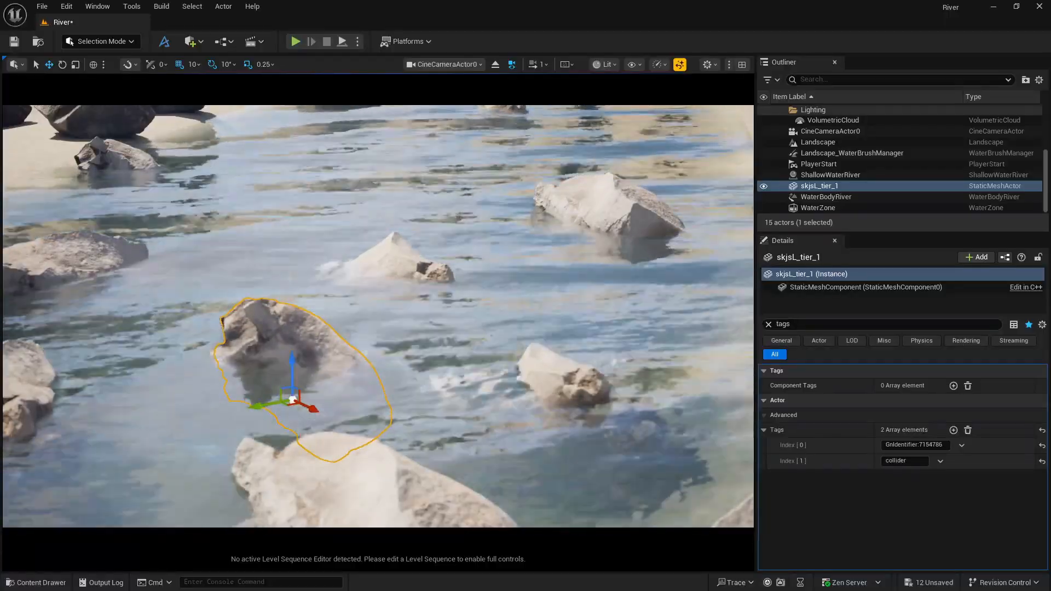
Delete the skjsL_tier_1 rock from the river.
left_click(299, 277)
left_click(282, 350)
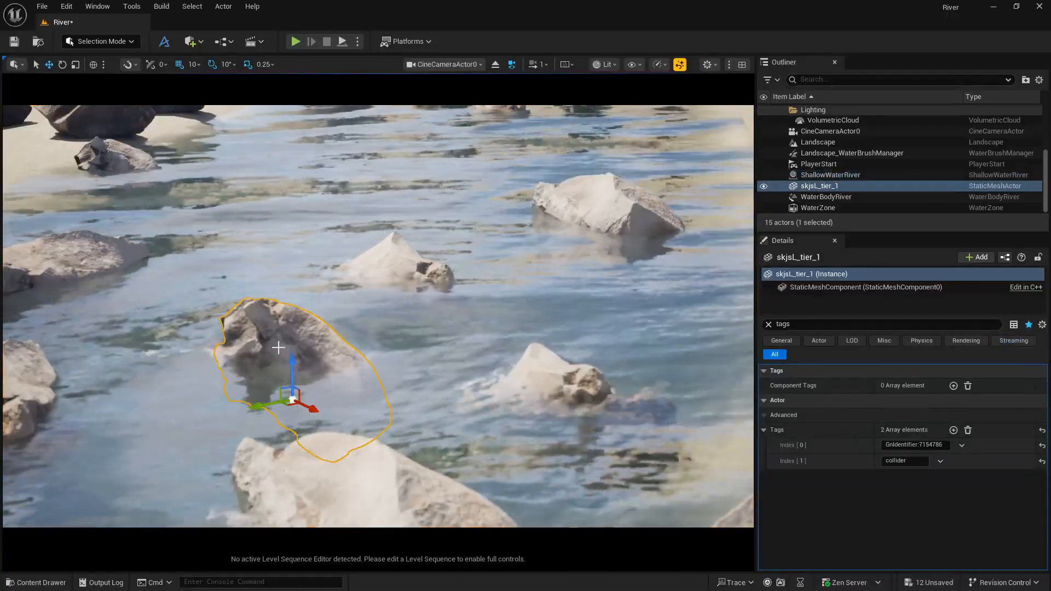
key("Delete")
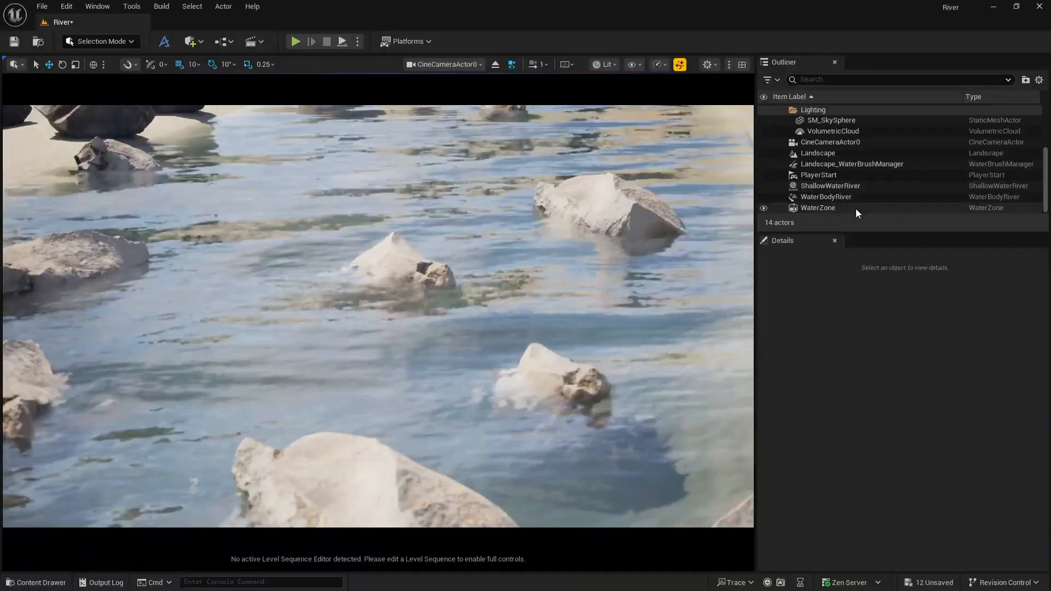
Select ShallowWaterRiver with its details unfiltered and stop piloting the cine camera to return to the perspective view.
left_click(831, 187)
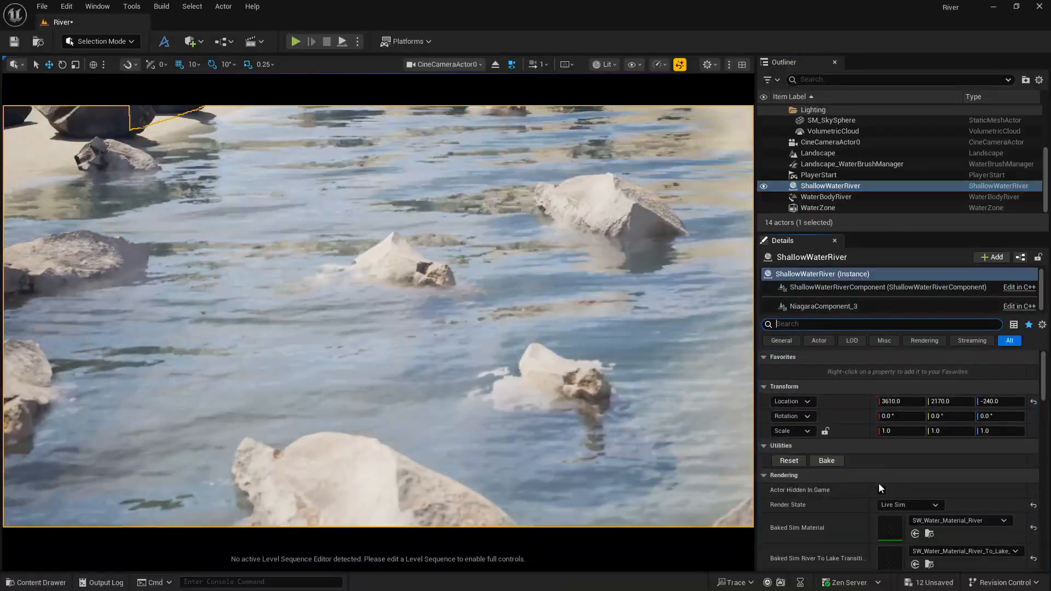
scroll(877, 484, "down", 3)
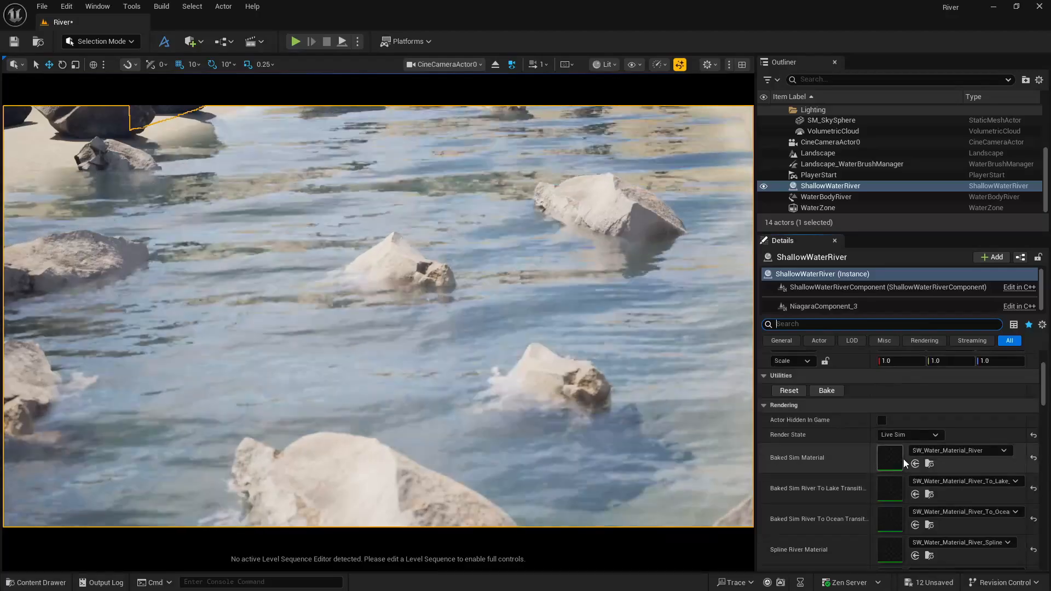
left_click(495, 64)
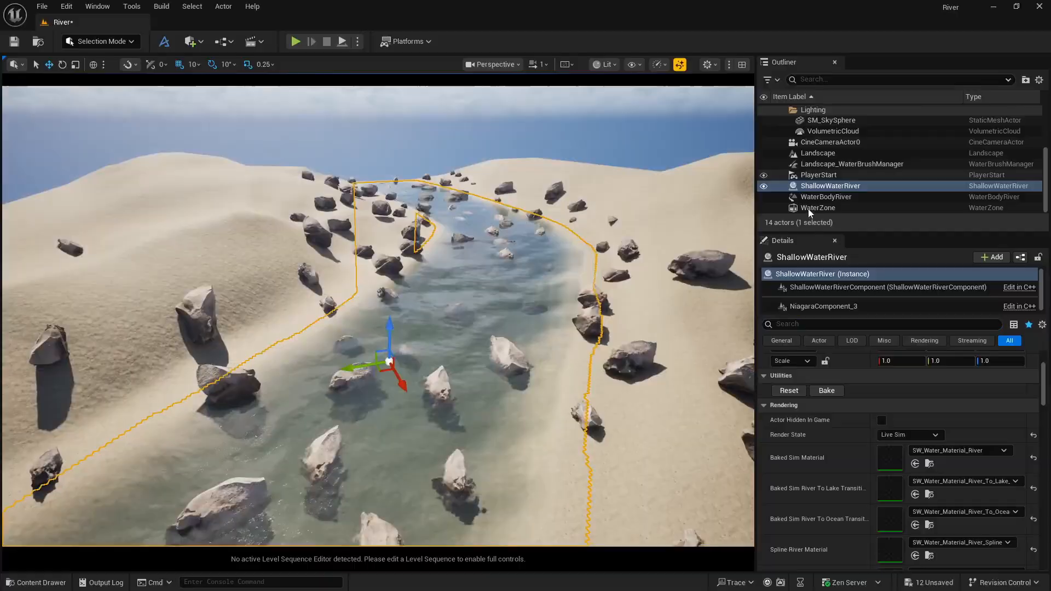
Try moving the WaterBodyRiver up and down along its vertical axis, and undo the last move.
left_click(821, 197)
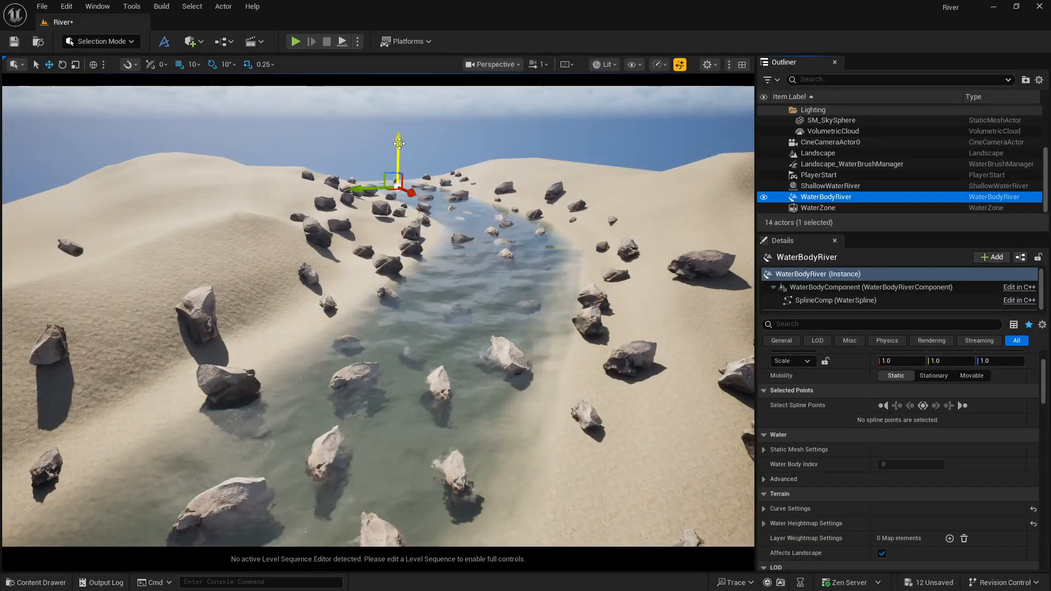
left_click_drag(398, 131, 400, 118)
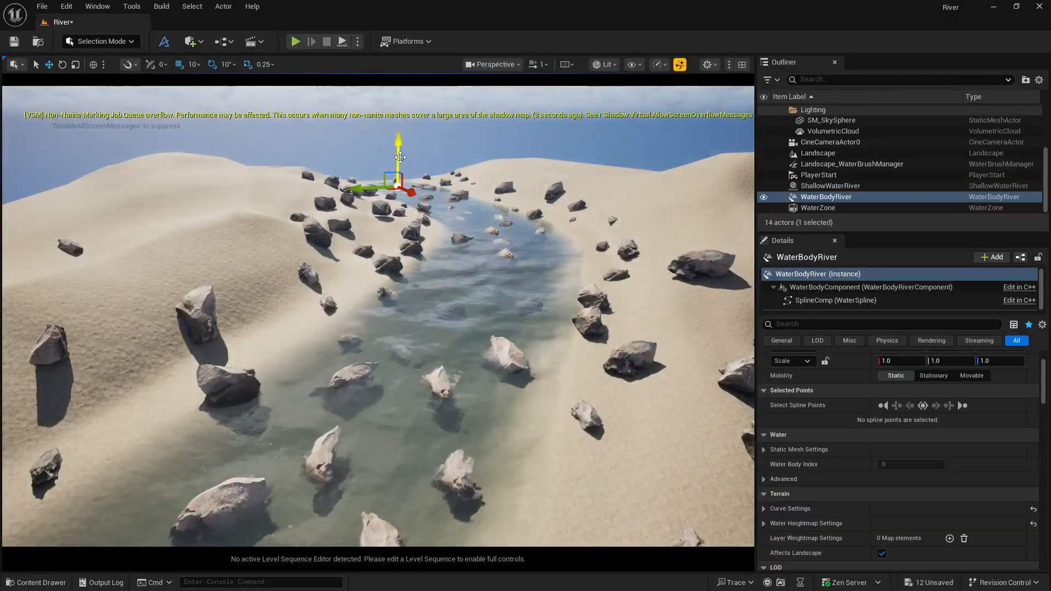
left_click_drag(398, 124, 398, 149)
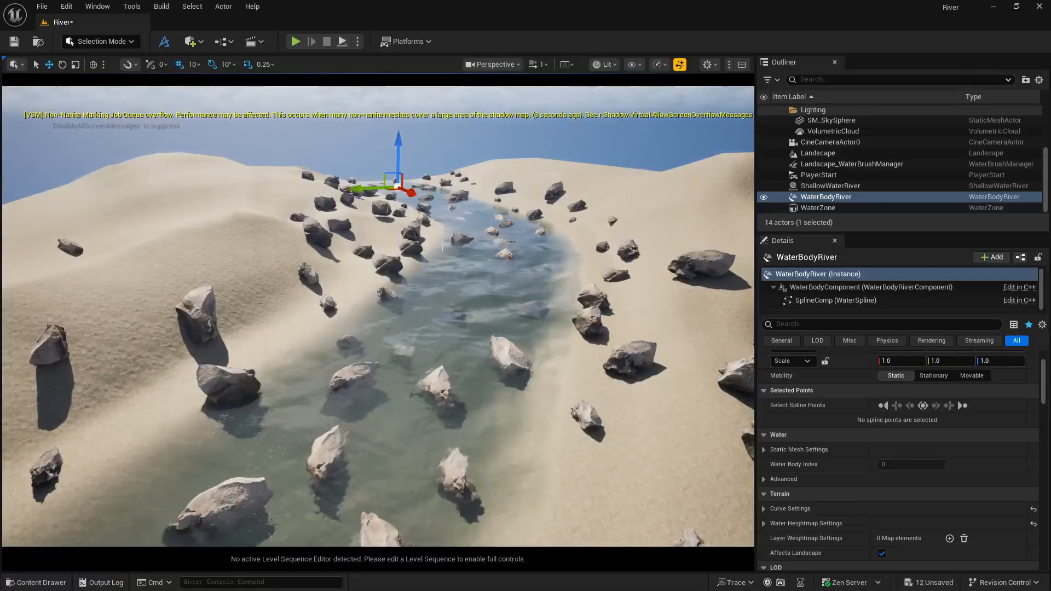
key("ctrl+z")
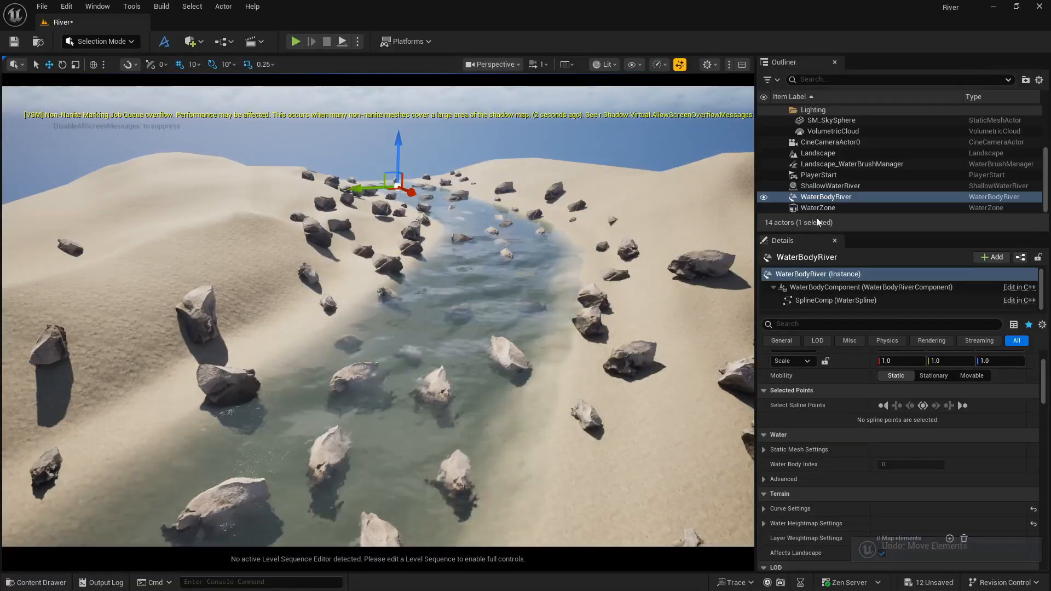
Open ShallowWaterRiver's baked sim material SW_Water_Material_River for editing and view the scene through CineCameraActor0.
left_click(831, 186)
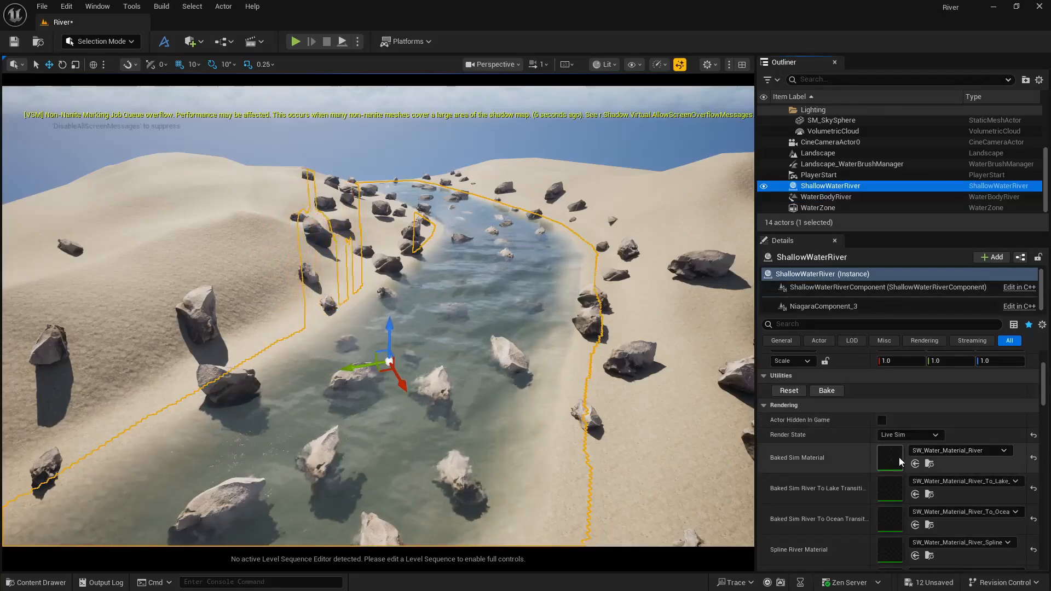
left_click(930, 465)
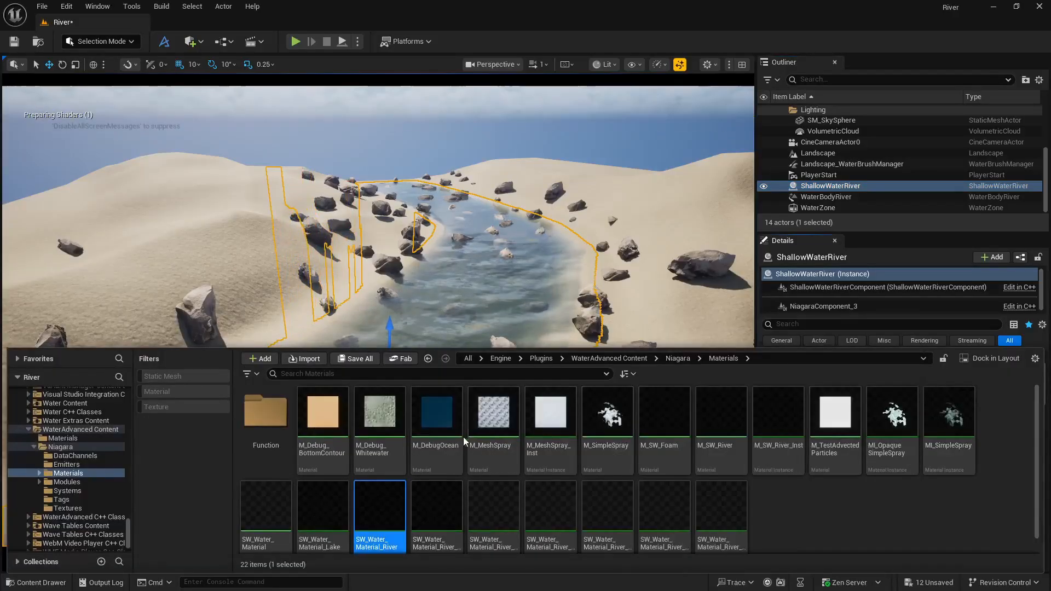
double_click(378, 497)
left_click(495, 65)
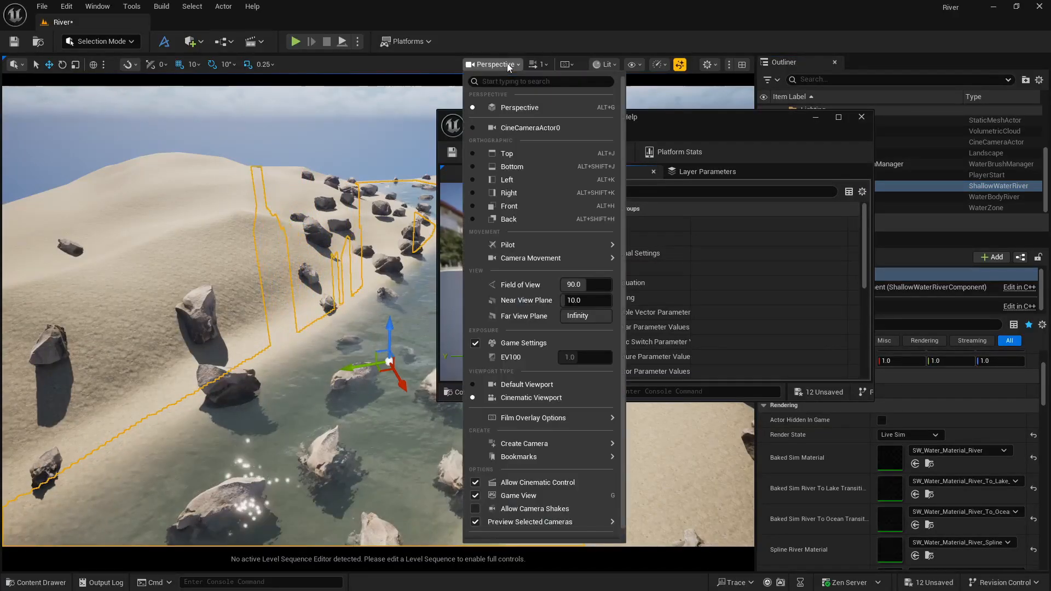
left_click(530, 128)
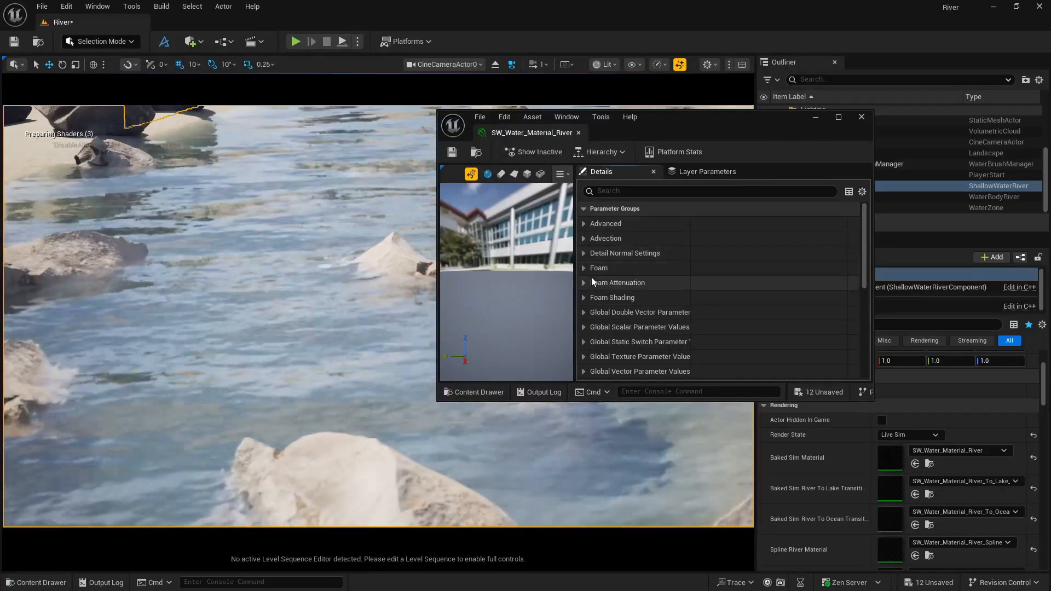
Set FoamWithNormalGain and FoamWithNormalPower to 0.2 in the river material's Foam parameters.
left_click(584, 269)
scroll(637, 301, "down", 2)
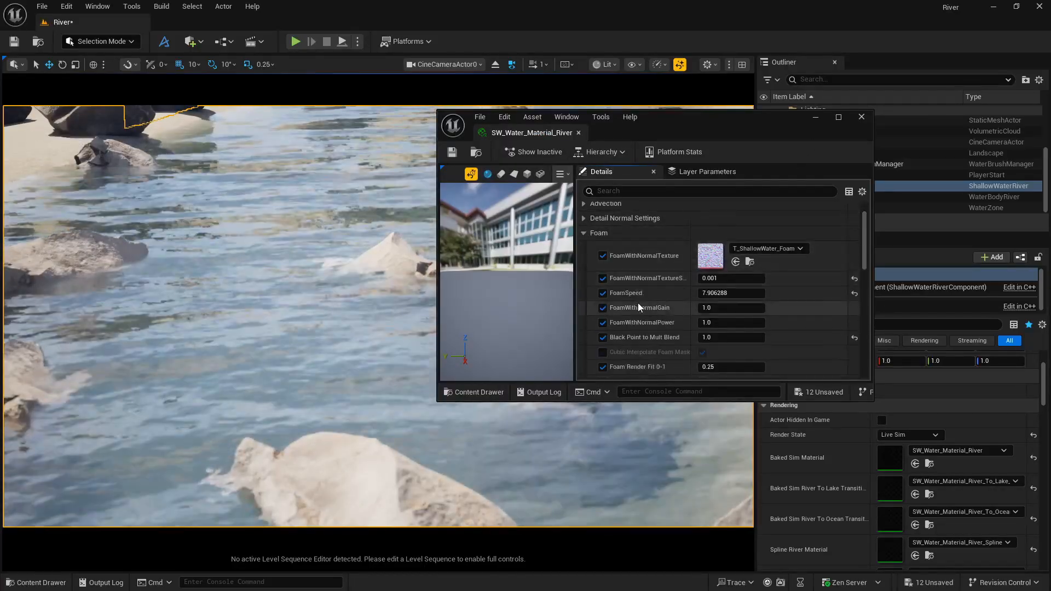
left_click(719, 294)
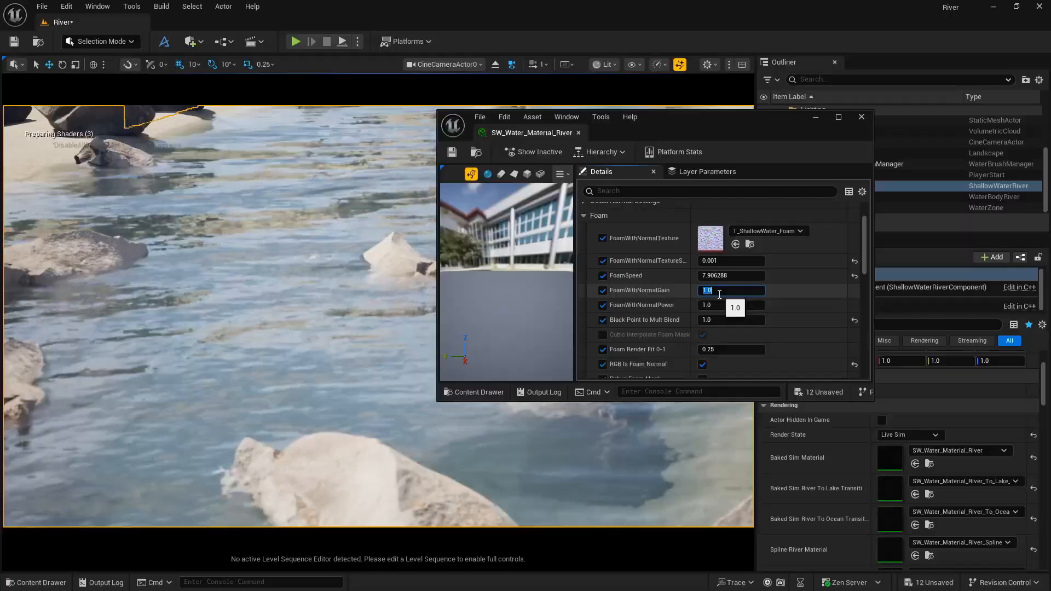
type(".2")
key("Tab")
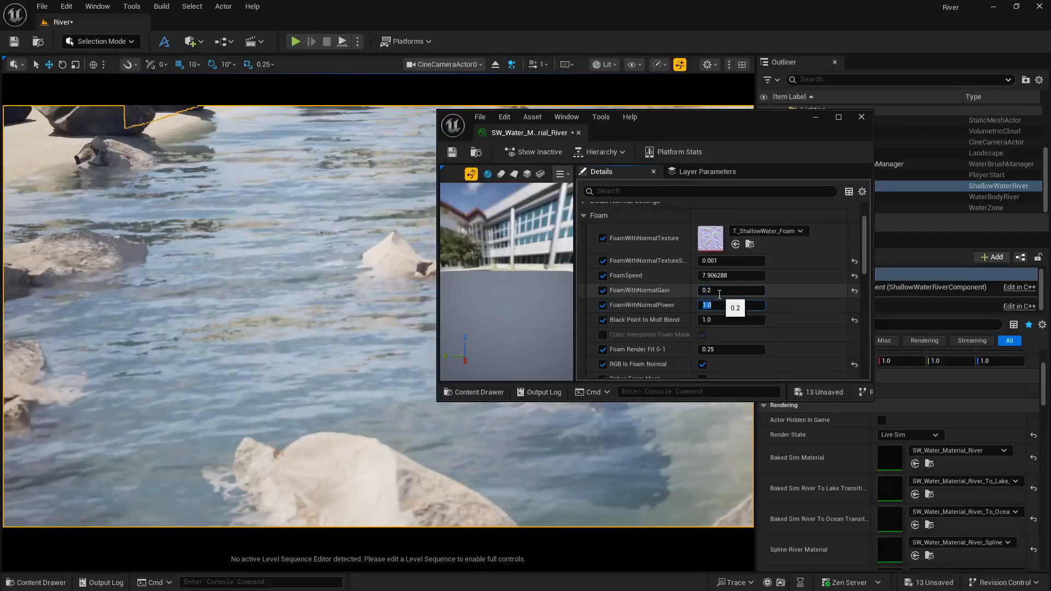
type(".2")
key("Return")
Set FoamOpacity to 0.3 in the river material's Foam Shading parameters.
scroll(720, 299, "down", 3)
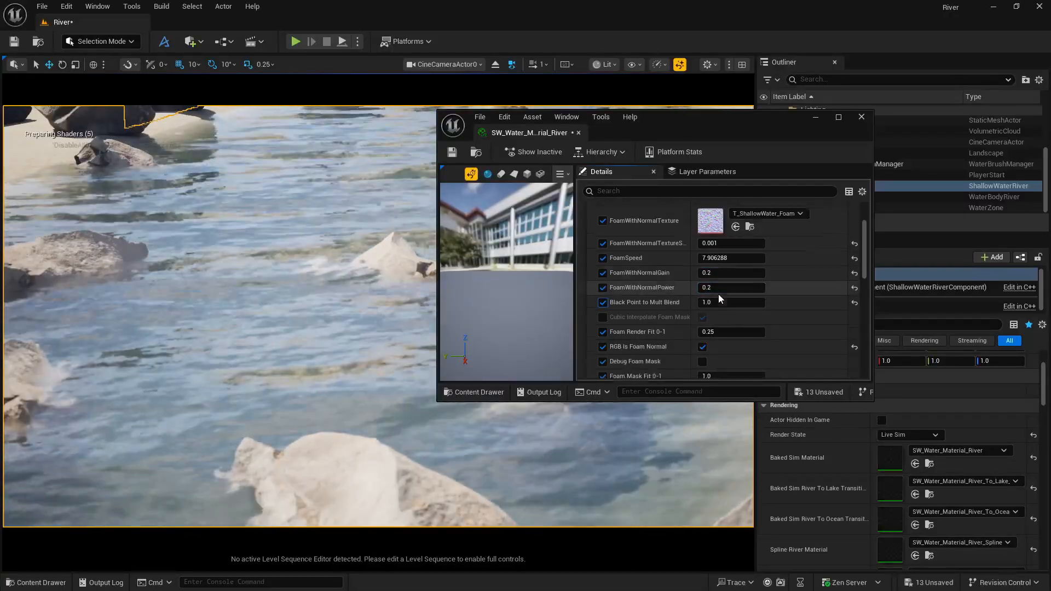
scroll(719, 296, "down", 4)
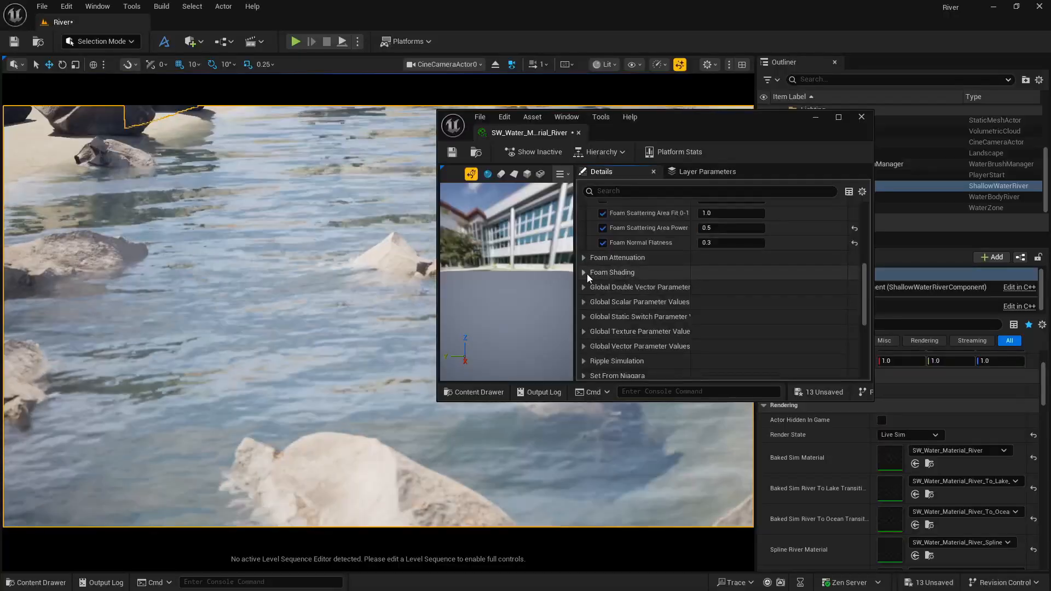
left_click(586, 272)
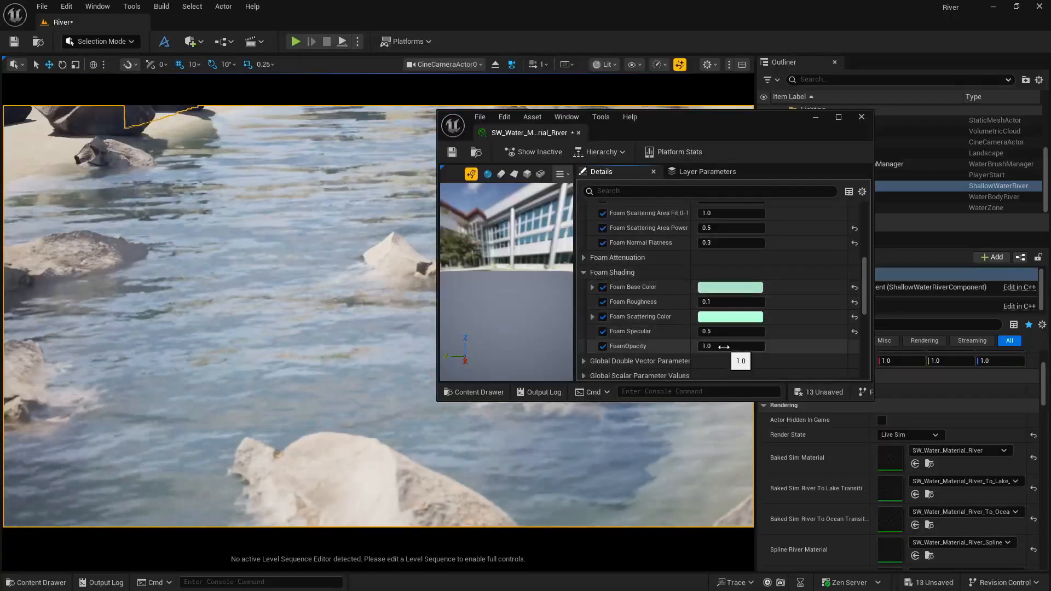
key("BackSpace")
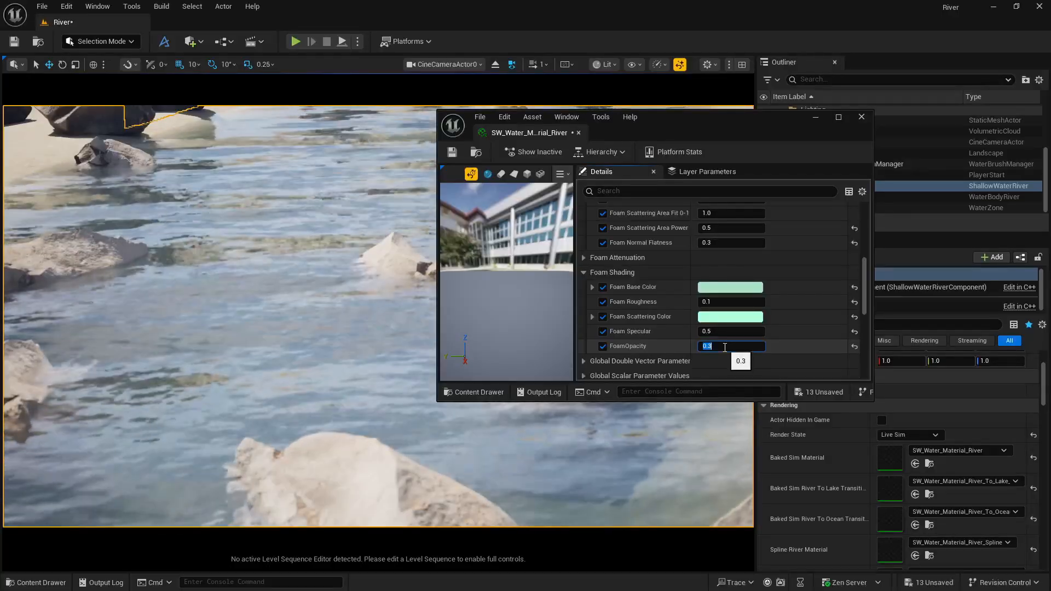
type("2.0")
key("Return")
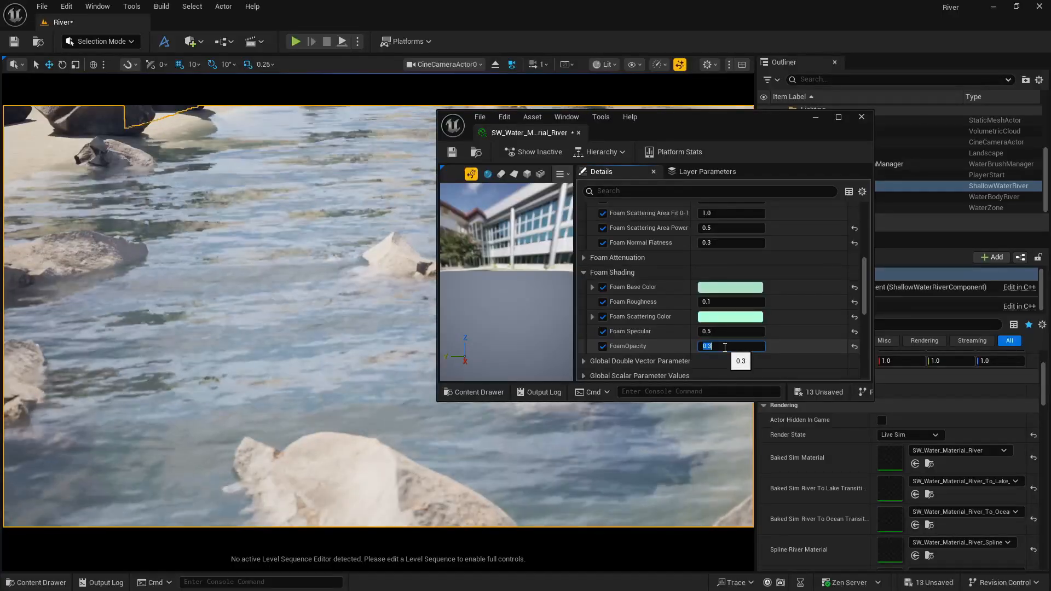
Try overriding Anisotropy with 1.0 in the river material's Water Shading parameters, and reset it to its default value.
scroll(678, 323, "down", 10)
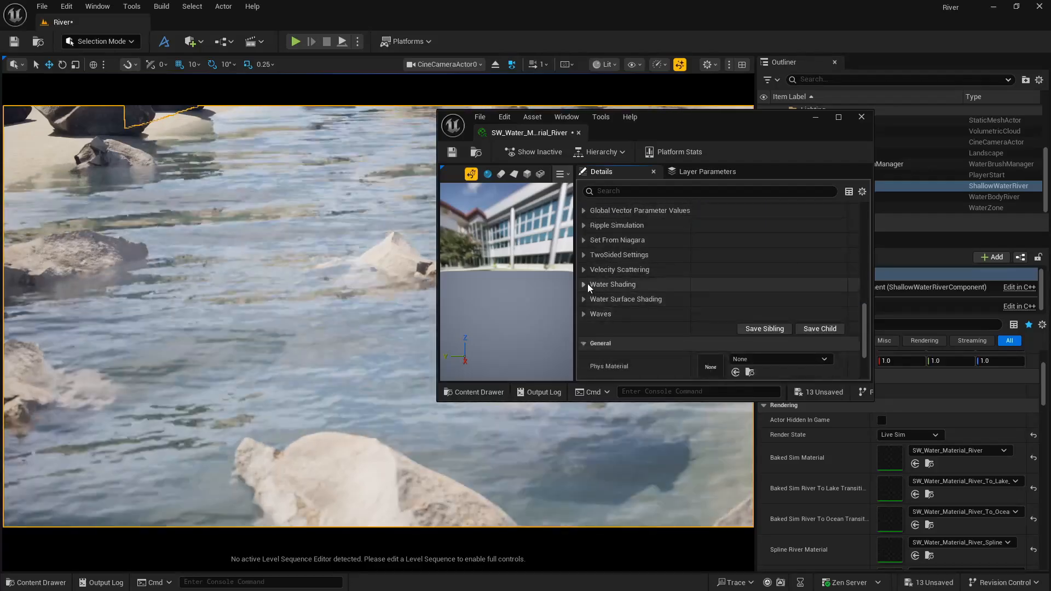
left_click(585, 284)
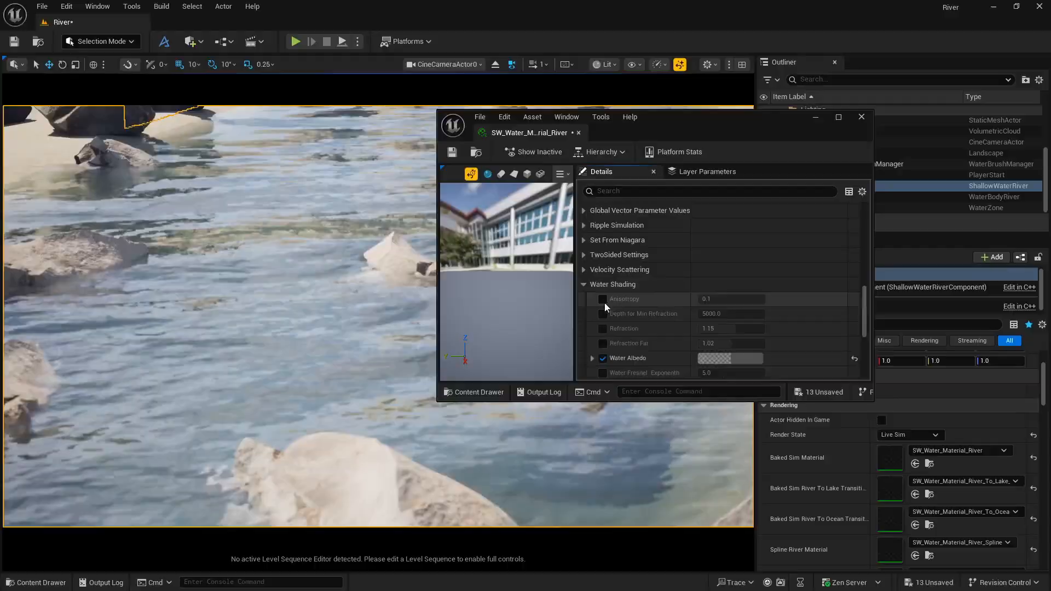
left_click(603, 300)
left_click(712, 300)
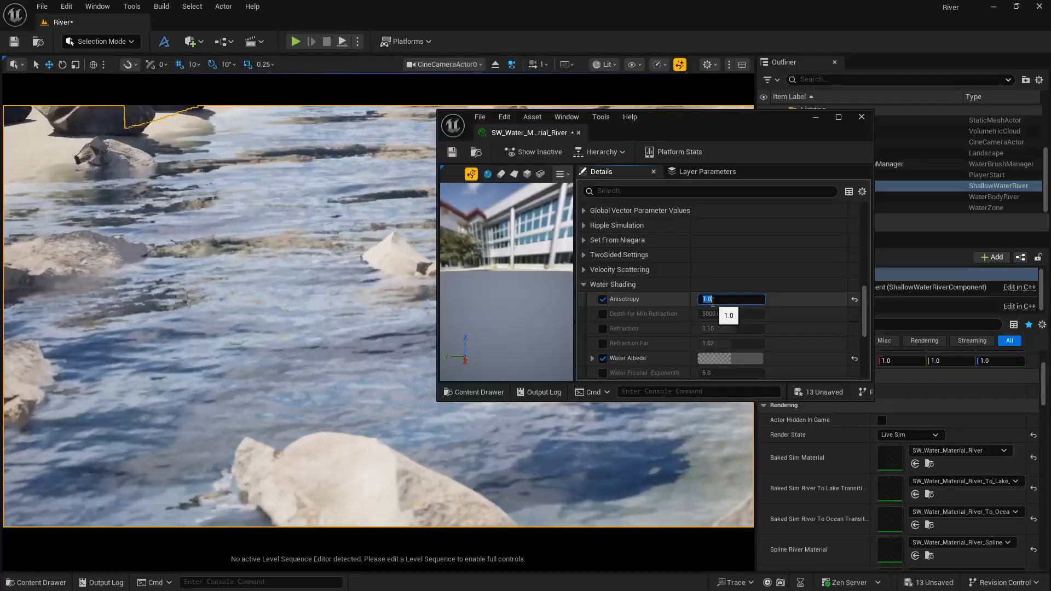
left_click(855, 298)
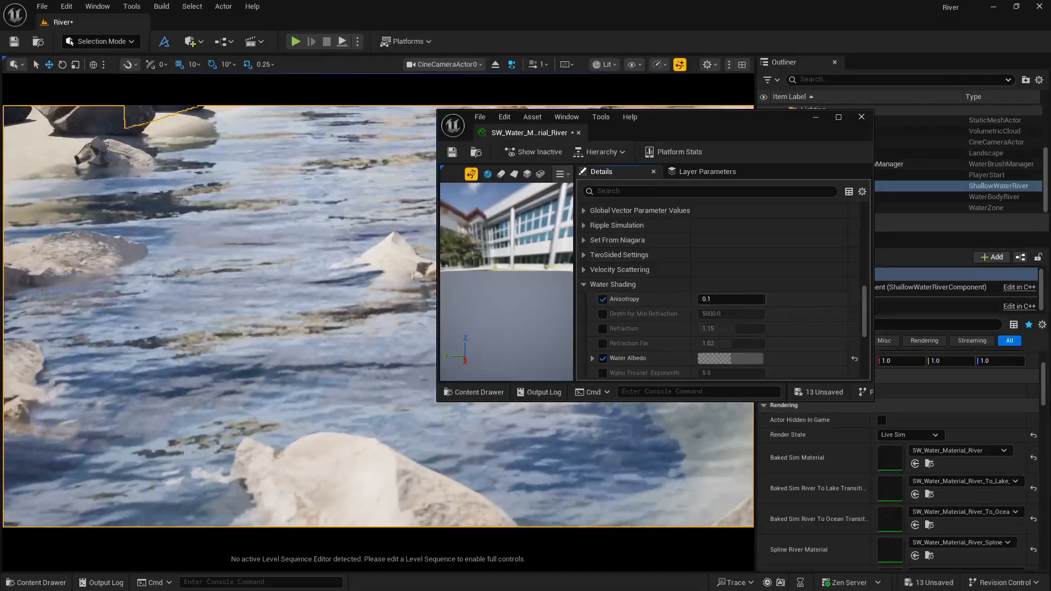
Examine the river material's foam, Water Shading and Waves parameters, including WaveSpeed, and close the material editor.
scroll(644, 323, "up", 4)
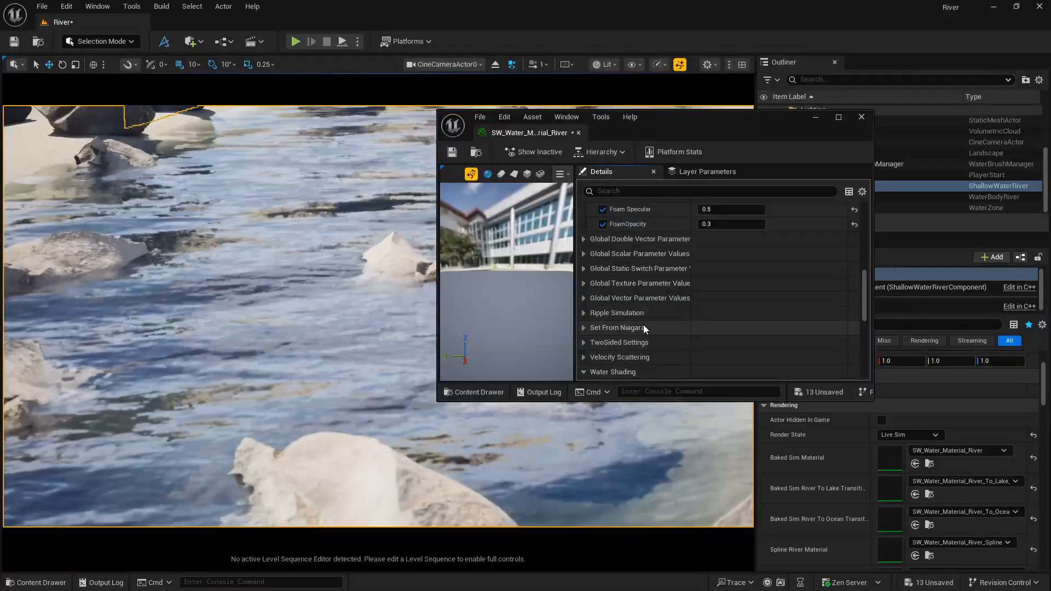
scroll(644, 328, "up", 4)
scroll(643, 324, "up", 8)
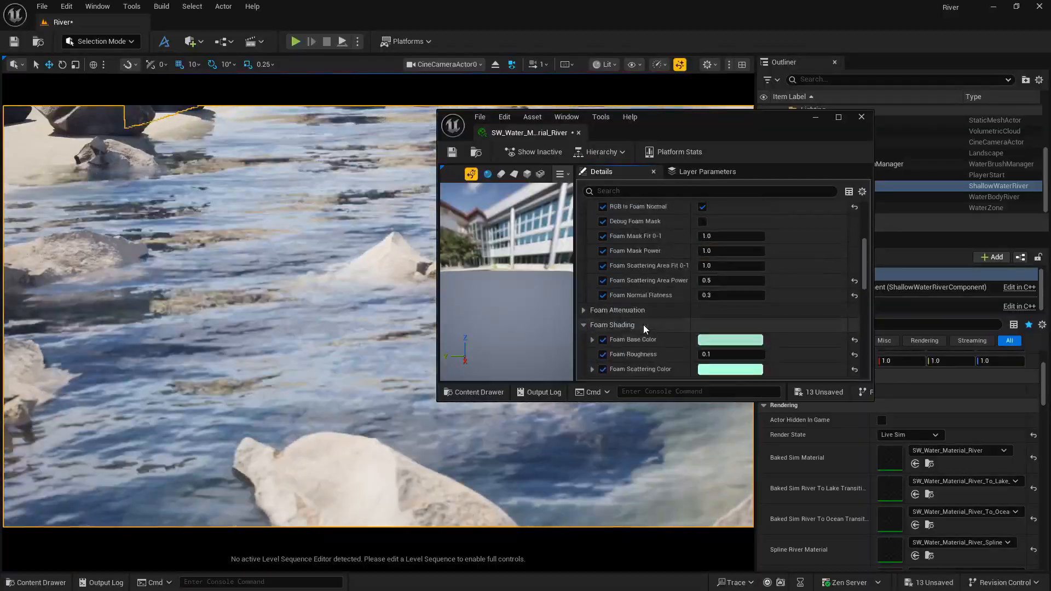
scroll(643, 324, "down", 8)
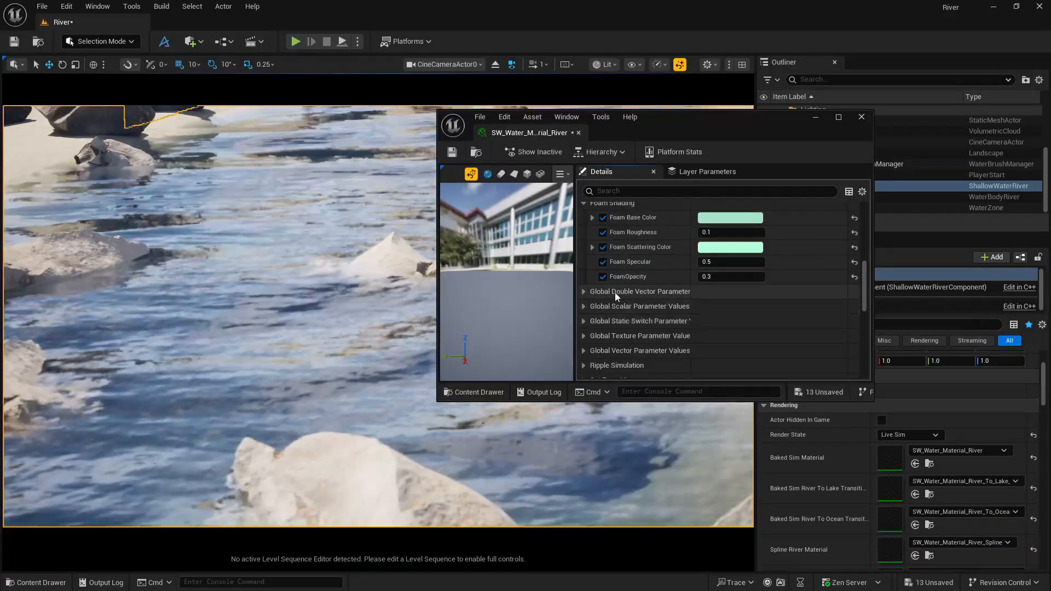
scroll(646, 321, "down", 3)
scroll(646, 306, "down", 2)
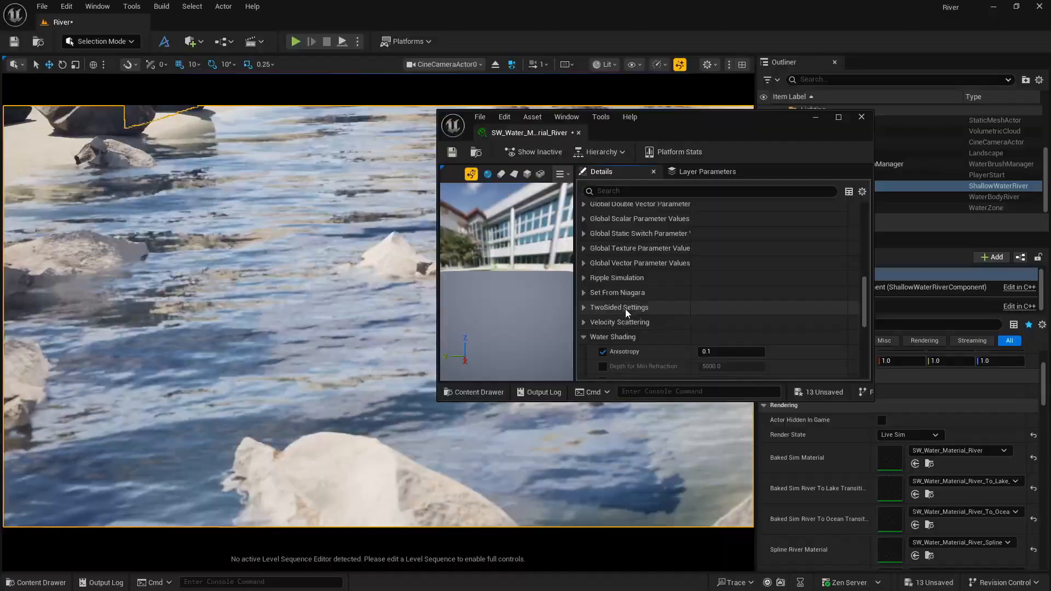
scroll(615, 300, "down", 8)
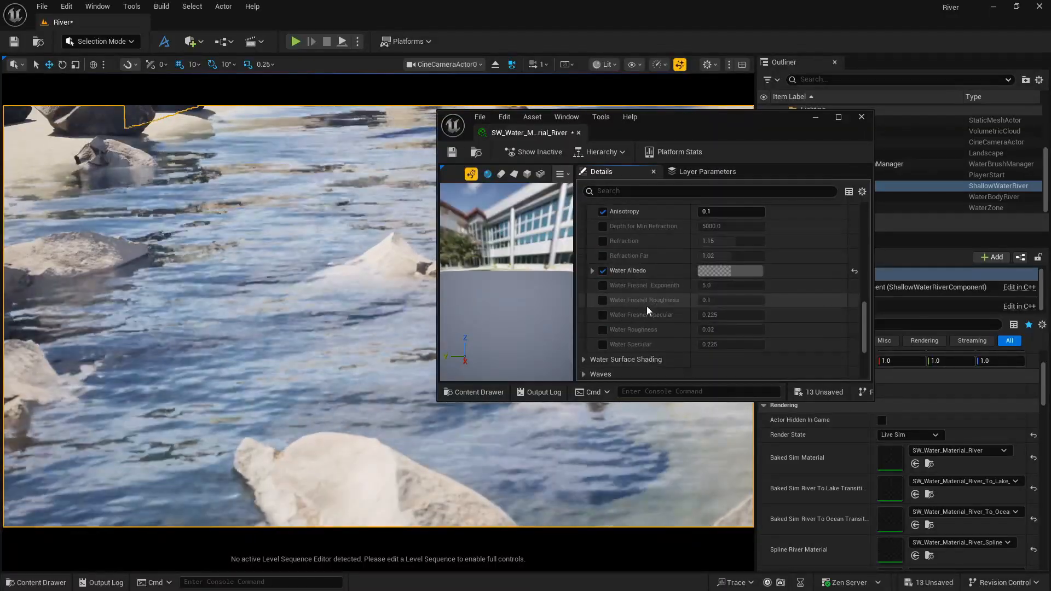
scroll(646, 307, "down", 2)
left_click(583, 340)
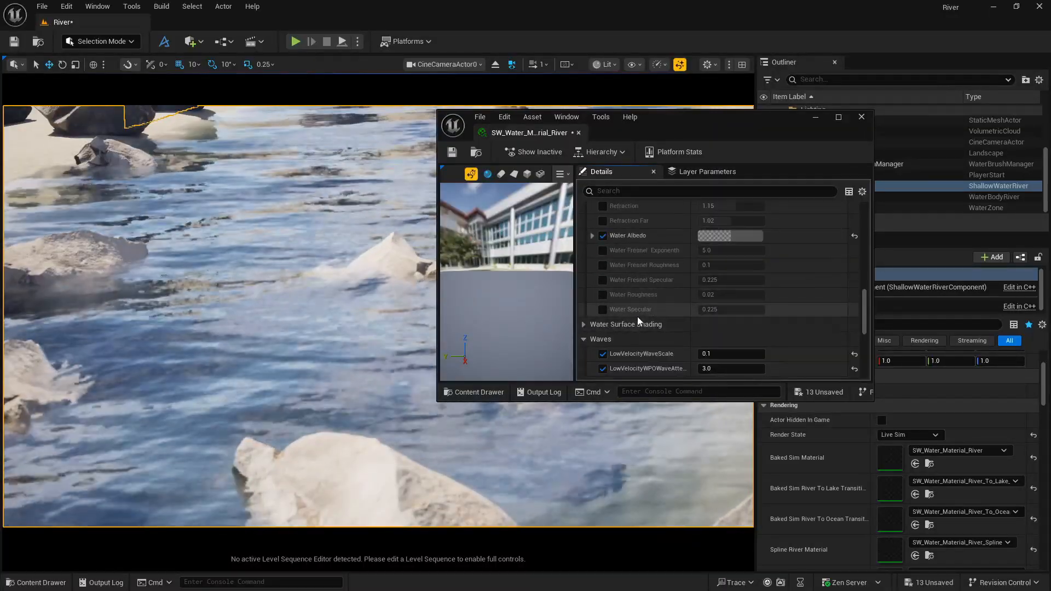
scroll(637, 316, "down", 5)
scroll(740, 289, "down", 2)
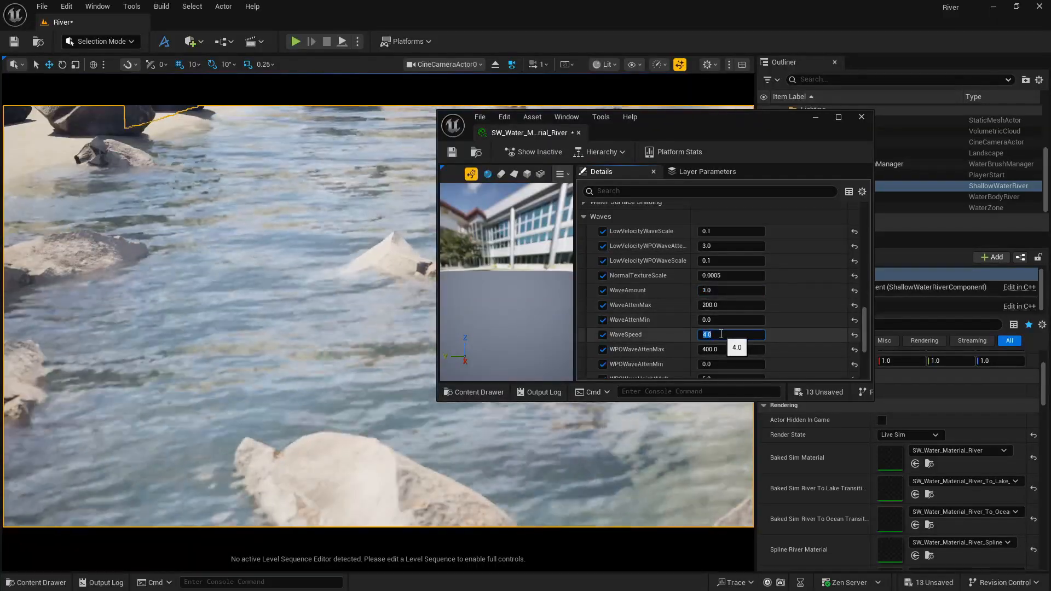
left_click(863, 118)
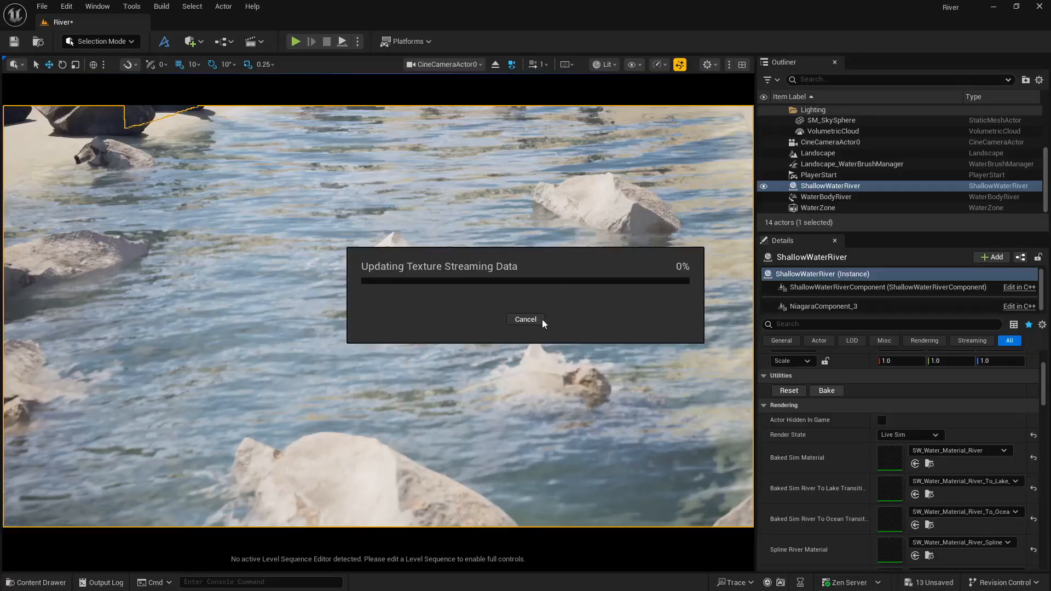
Cancel the texture streaming data update and set ShallowWaterRiver's Render State to Water Component with Baked Sim.
left_click(526, 320)
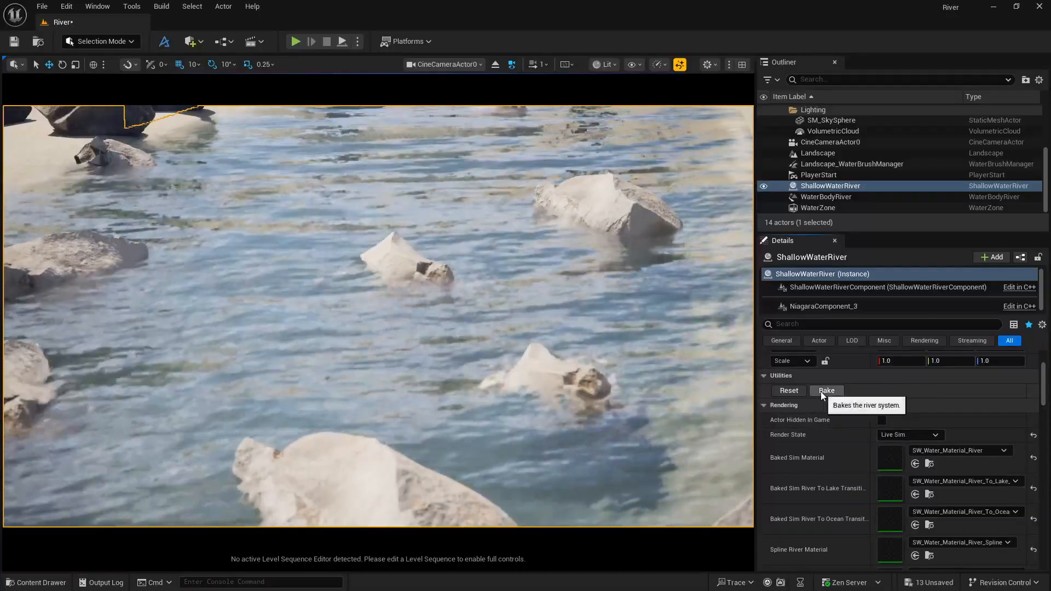
left_click(900, 437)
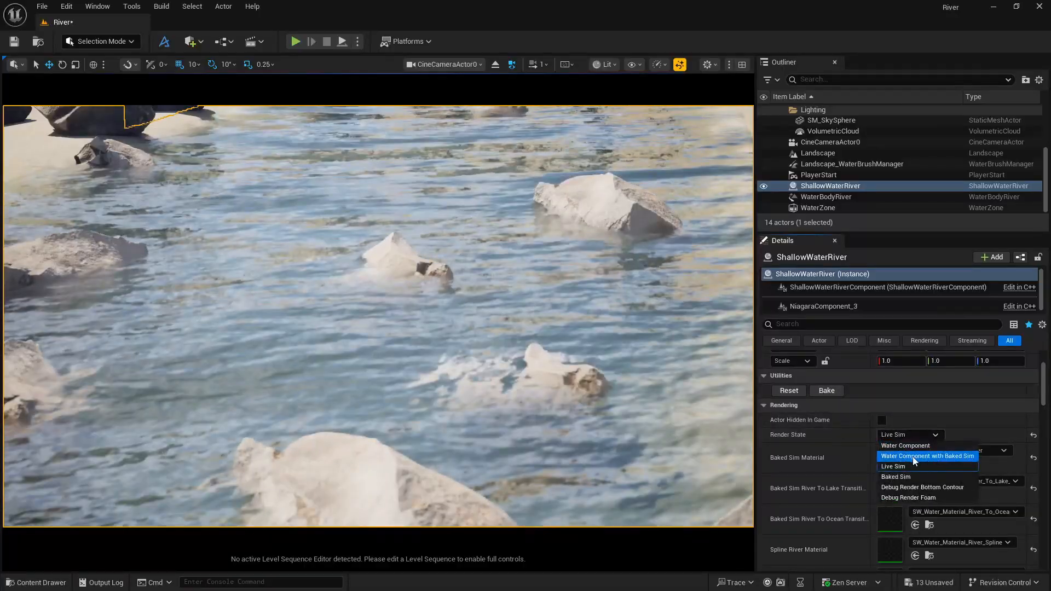
left_click(912, 458)
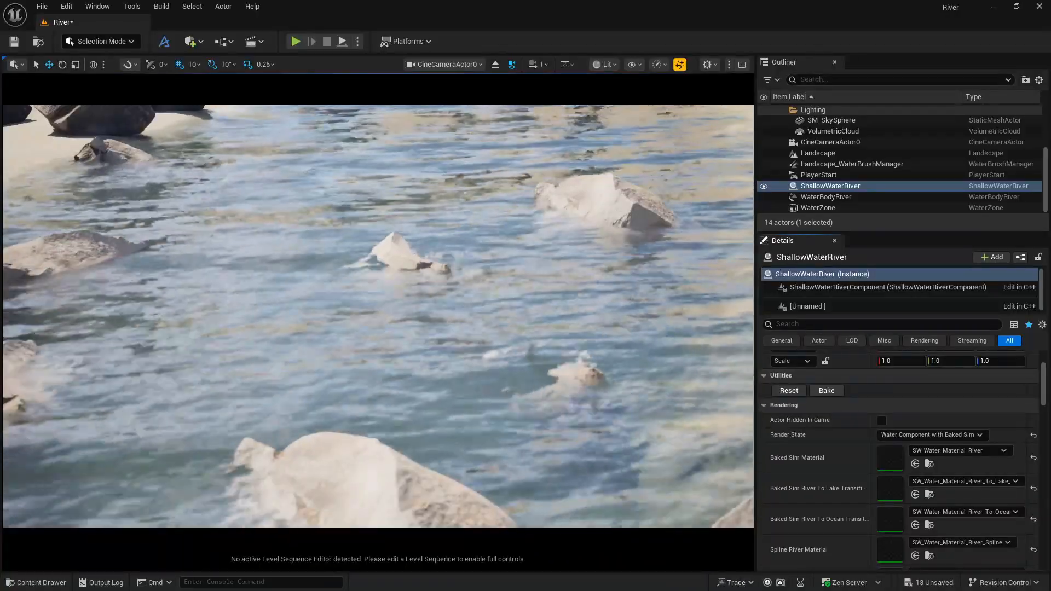
Switch to the HoudiniUE project to view its river scene for comparison, and return to the River project.
key("alt+Tab")
key("Tab")
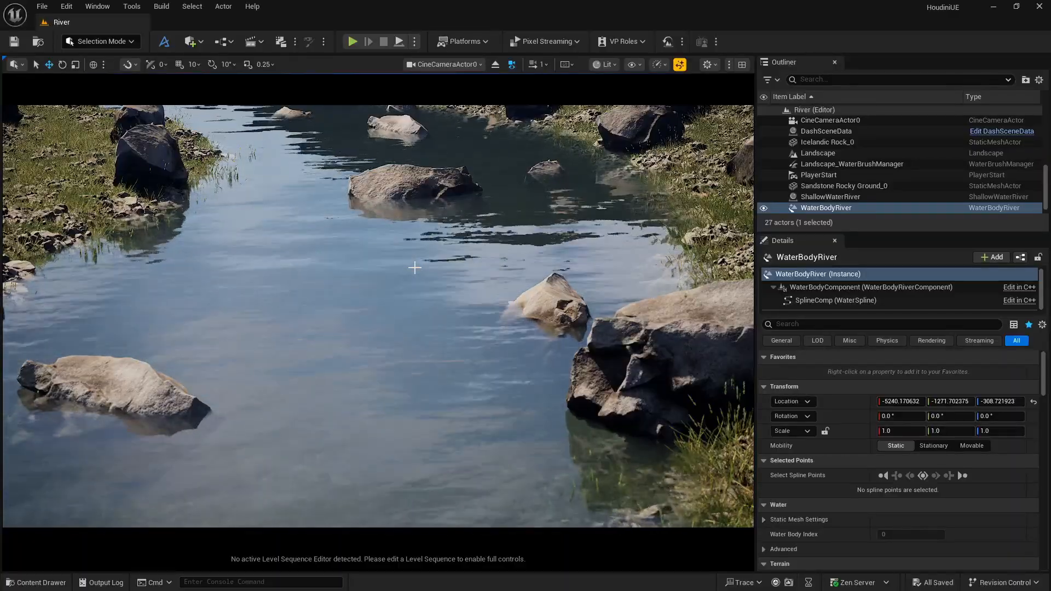
key("alt+Tab")
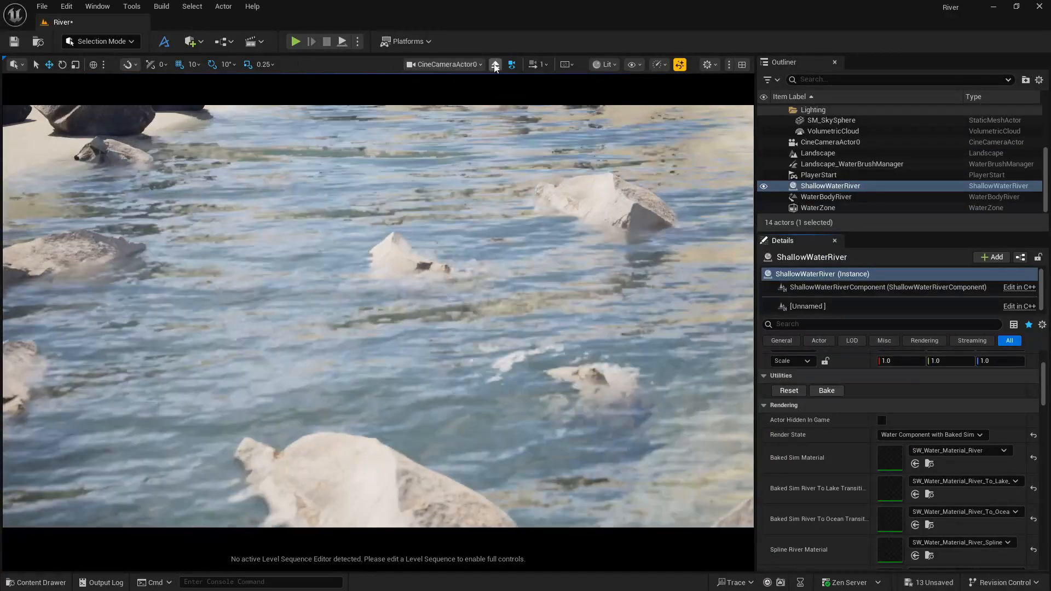
Leave the CineCameraActor0 view, try raising WaterBodyRiver along its vertical axis, and undo the move.
left_click(495, 66)
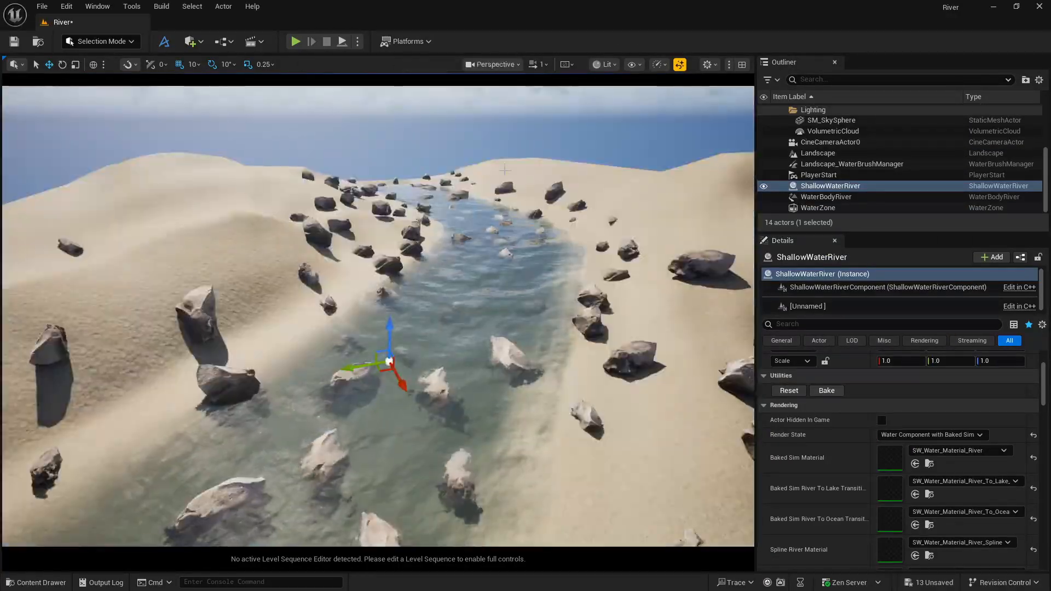
left_click(813, 198)
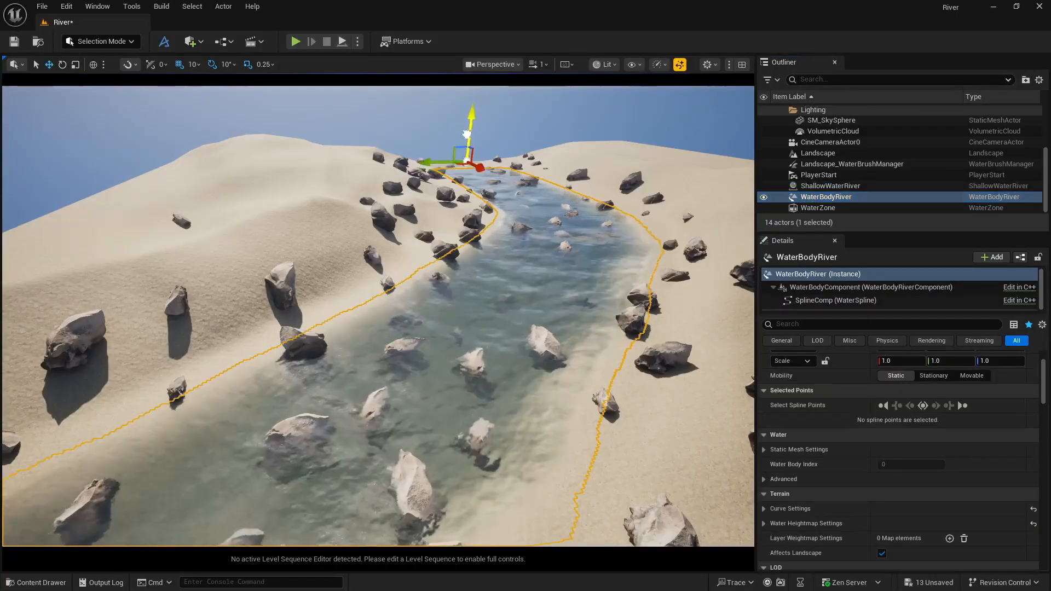
left_click_drag(467, 110, 468, 109)
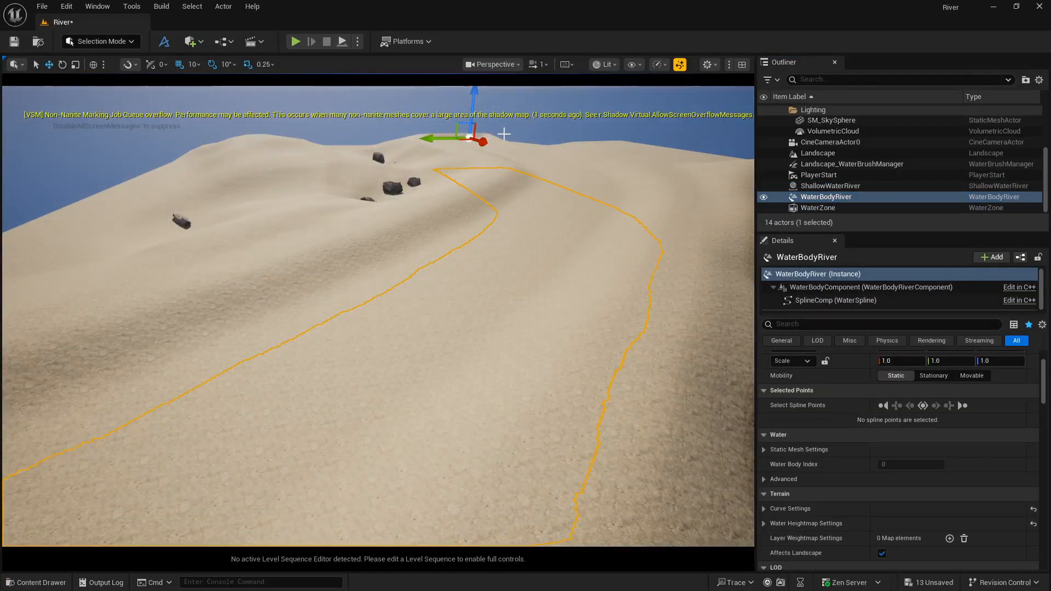
key("ctrl+z")
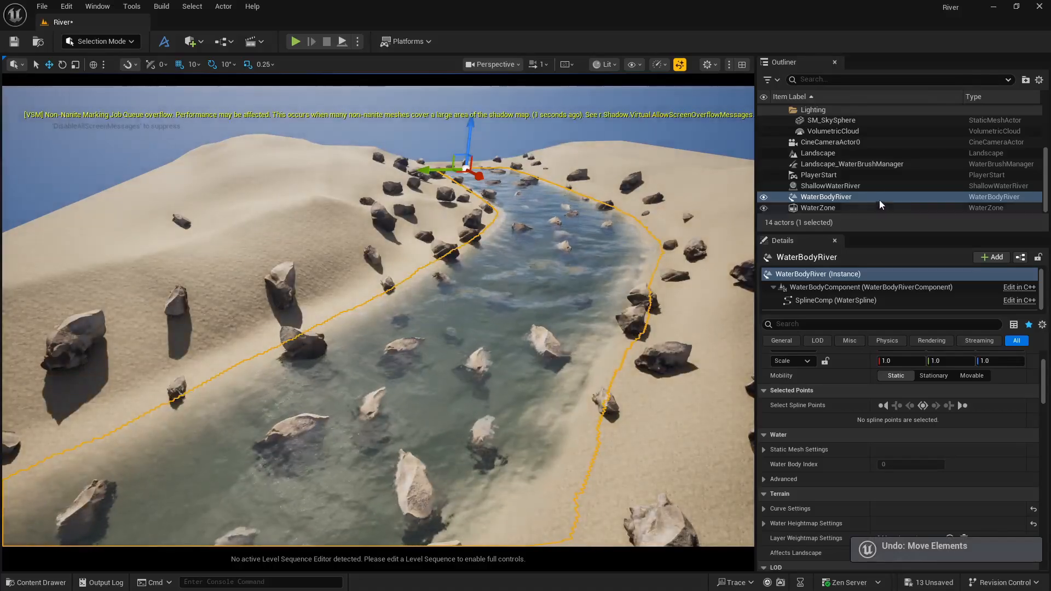
Reset the ShallowWaterRiver simulation so the river runs live again.
left_click(837, 188)
left_click(830, 198)
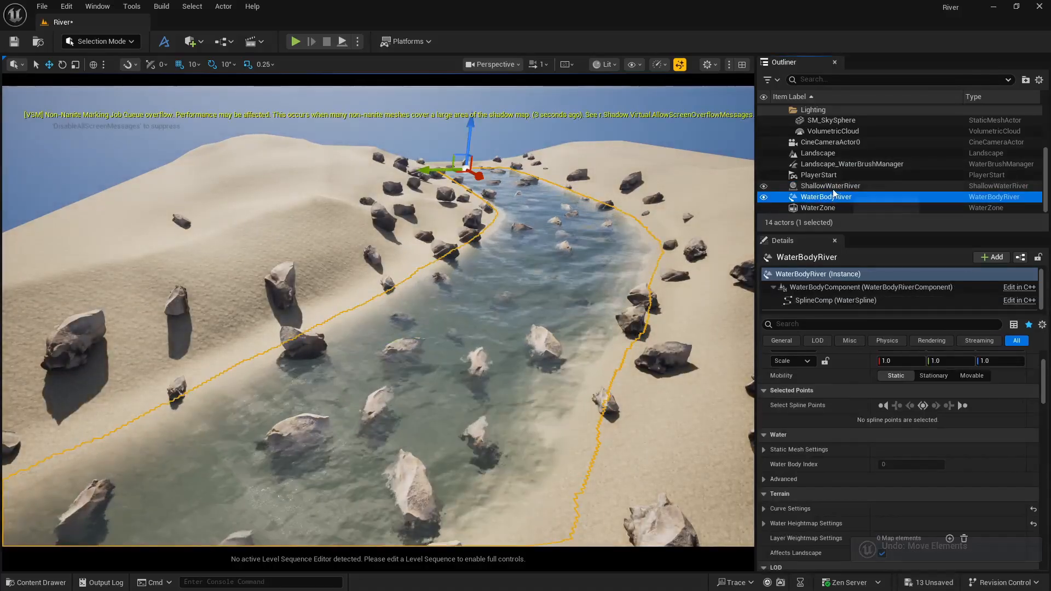
left_click(834, 189)
left_click(791, 391)
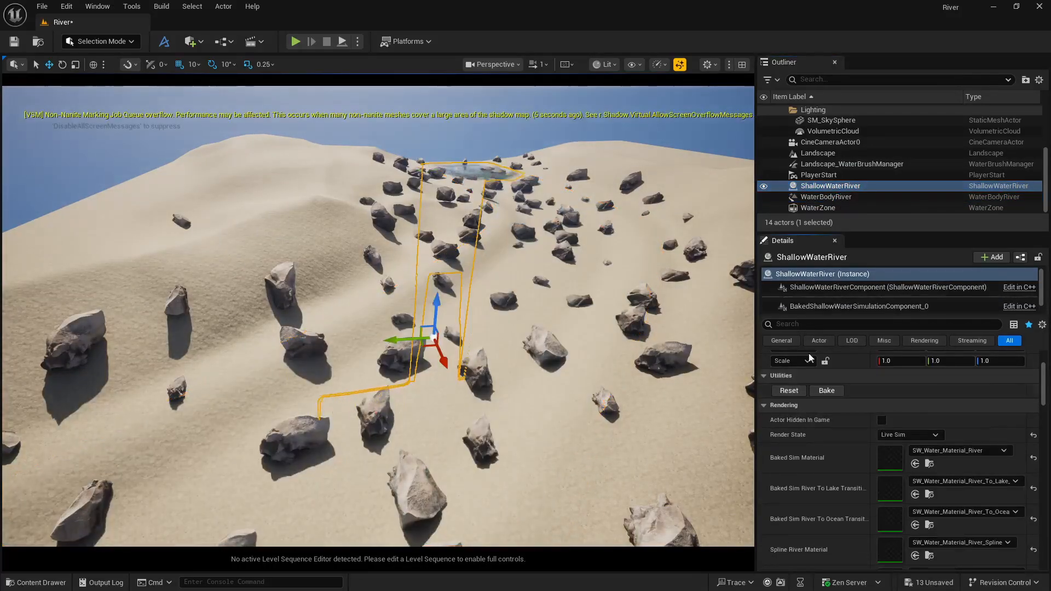
Try moving WaterBodyRiver up and down along its vertical axis while the simulation is live, and undo the moves.
left_click(827, 198)
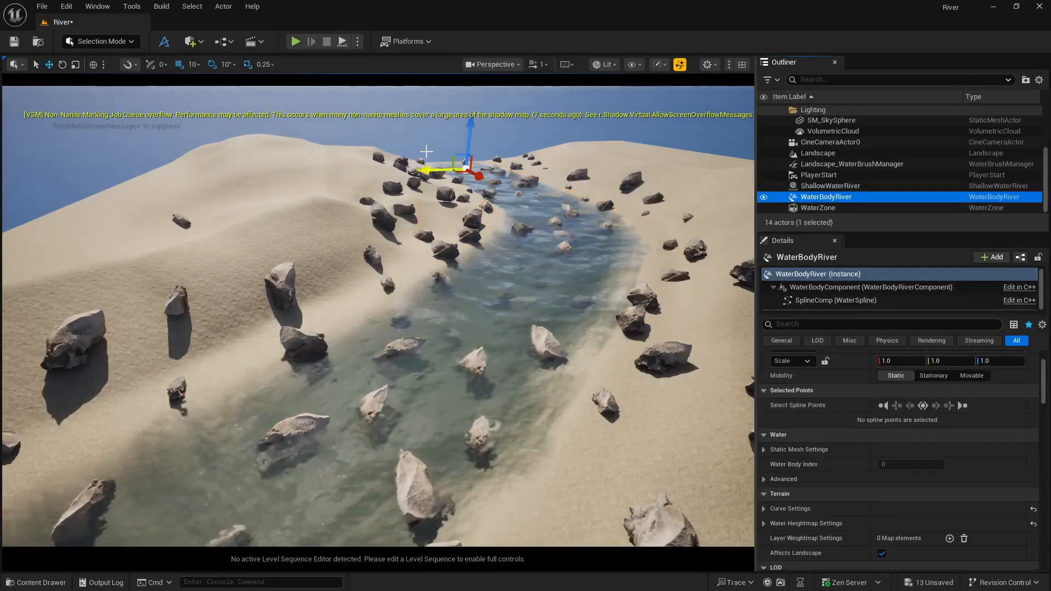
left_click_drag(470, 134, 472, 117)
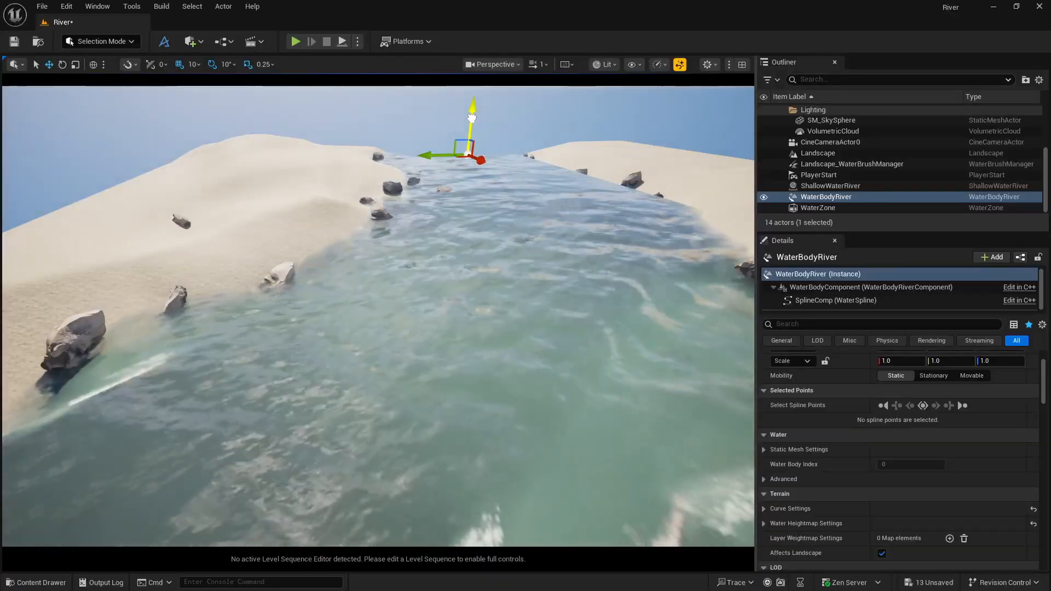
left_click_drag(472, 118, 468, 148)
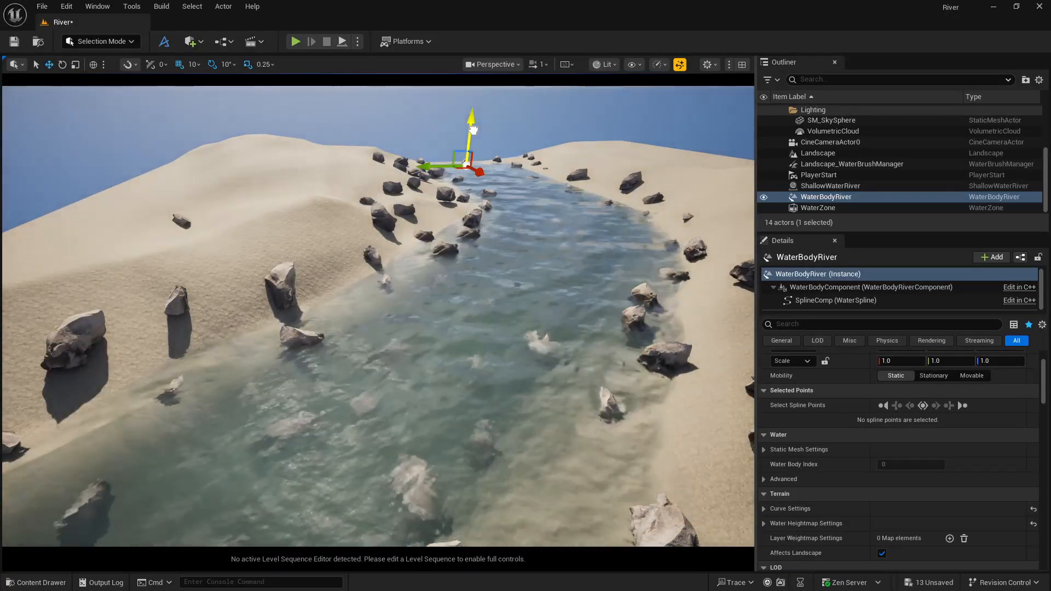
left_click_drag(472, 128, 469, 150)
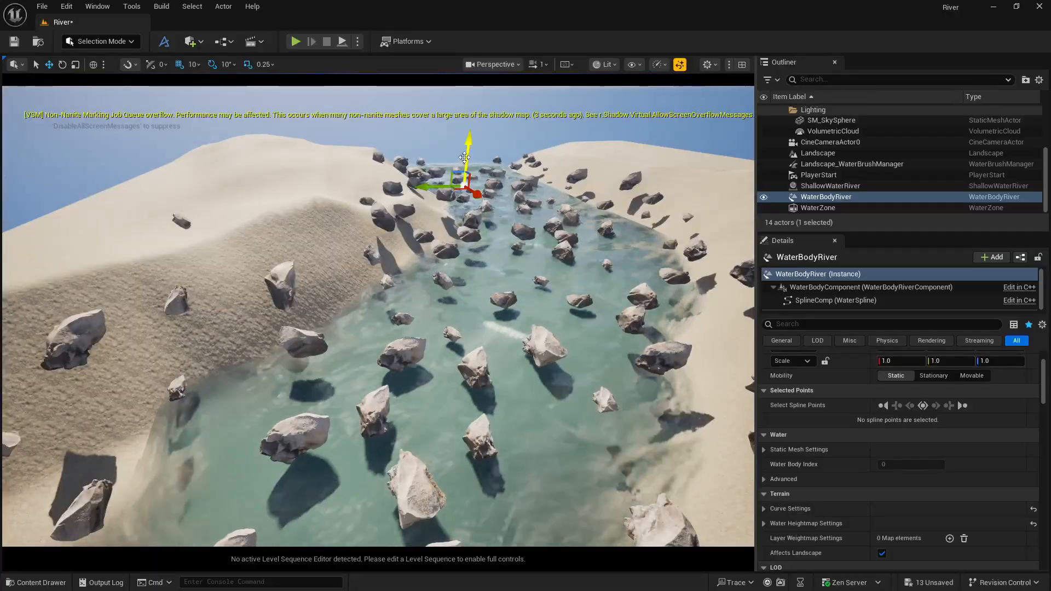
left_click_drag(462, 174, 464, 158)
key("ctrl+z")
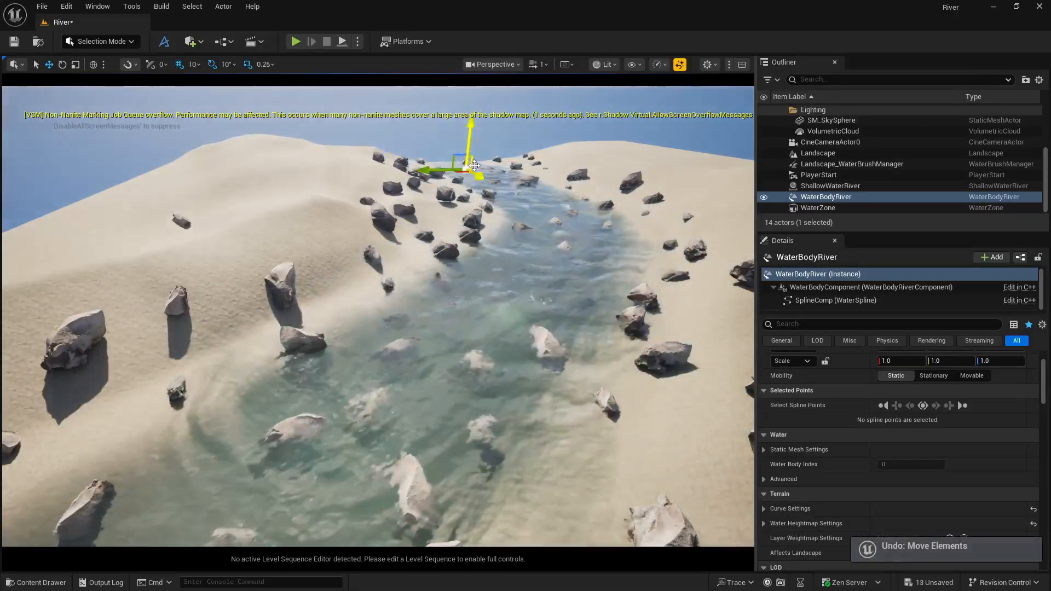
left_click_drag(471, 148, 472, 143)
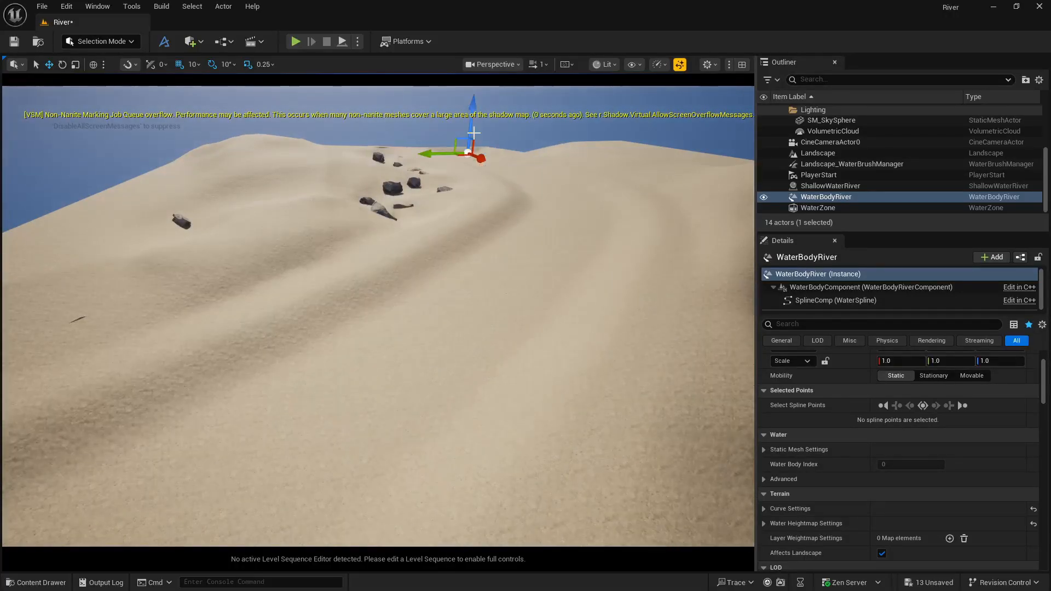
key("ctrl+z")
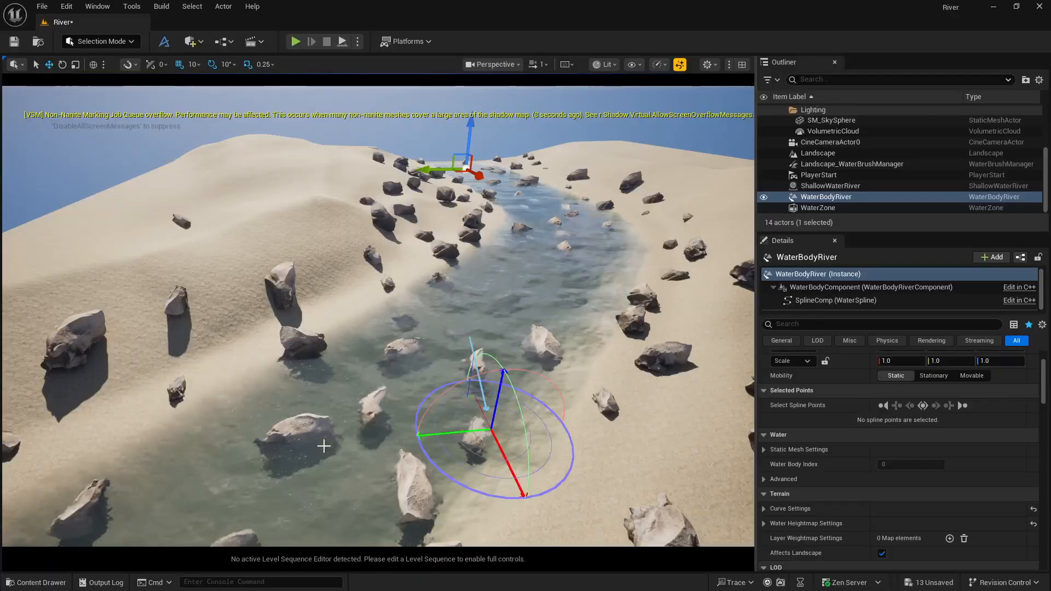
Rotate the sunlight to a low, warm angle over the river and view the scene through CineCameraActor0.
key("ctrl+l")
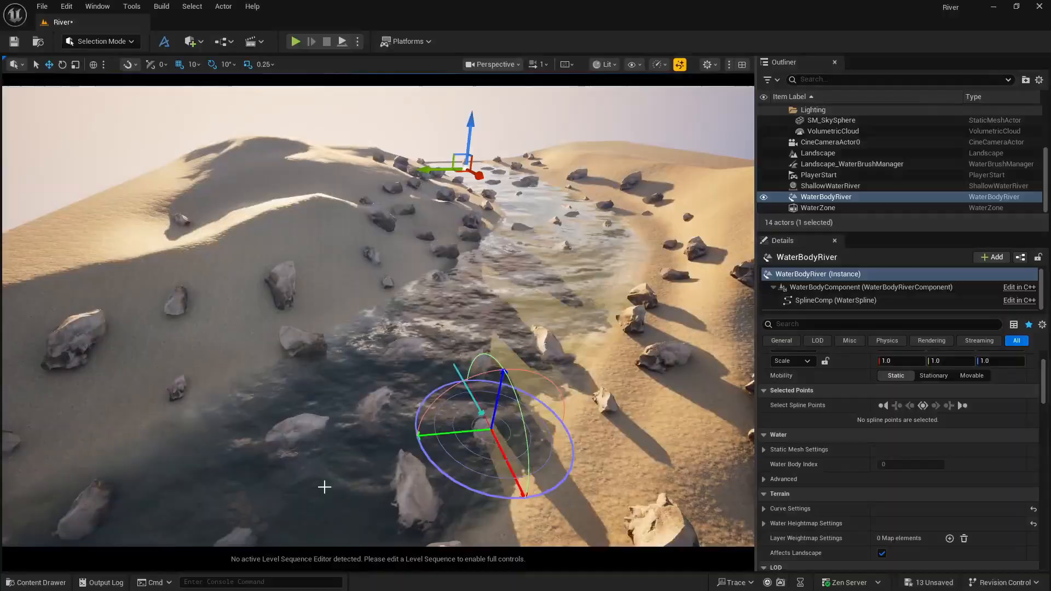
left_click(492, 64)
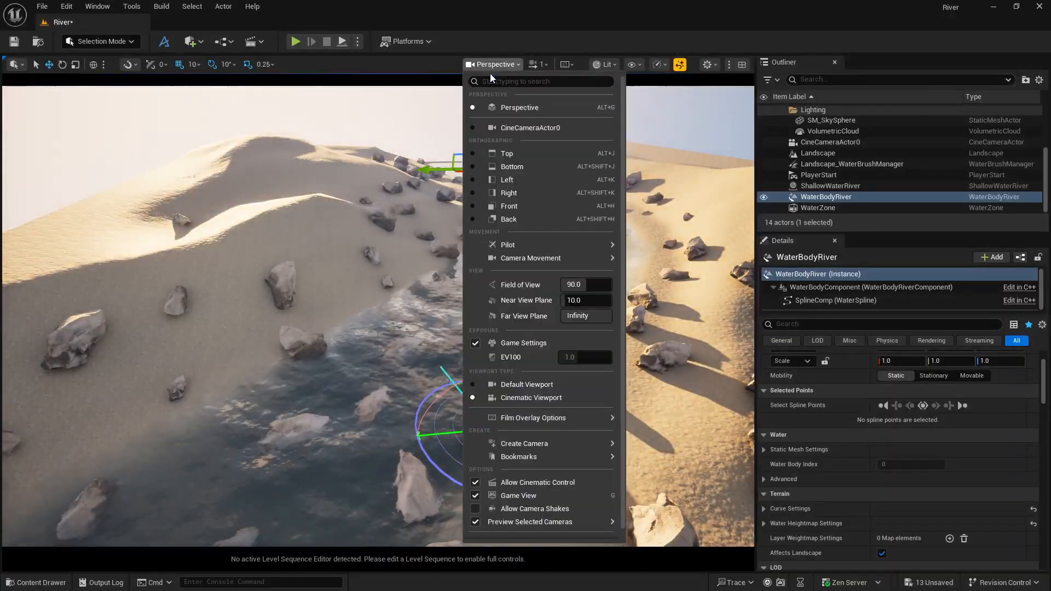
left_click(526, 130)
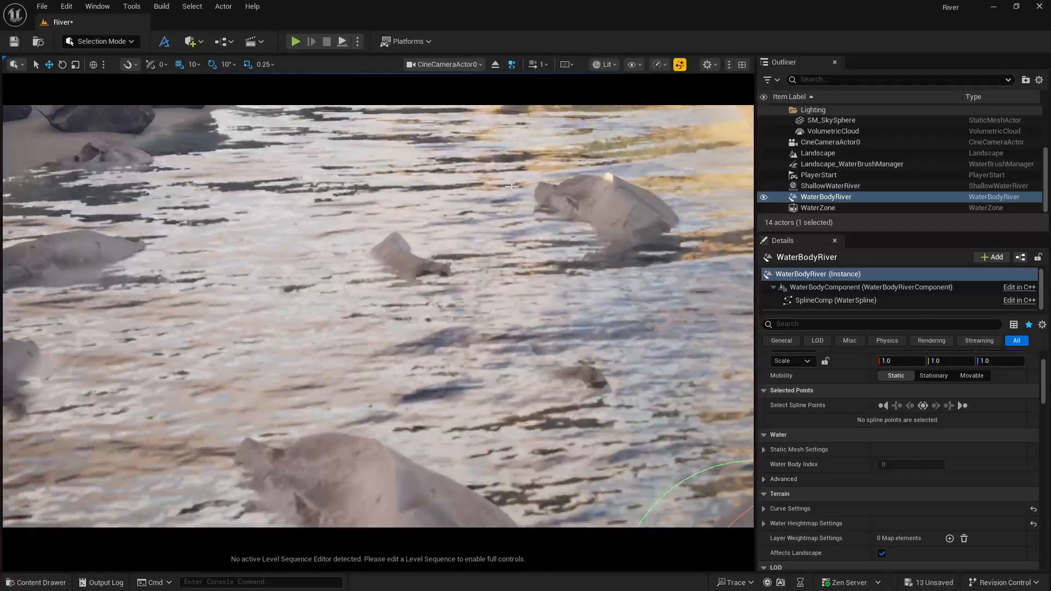